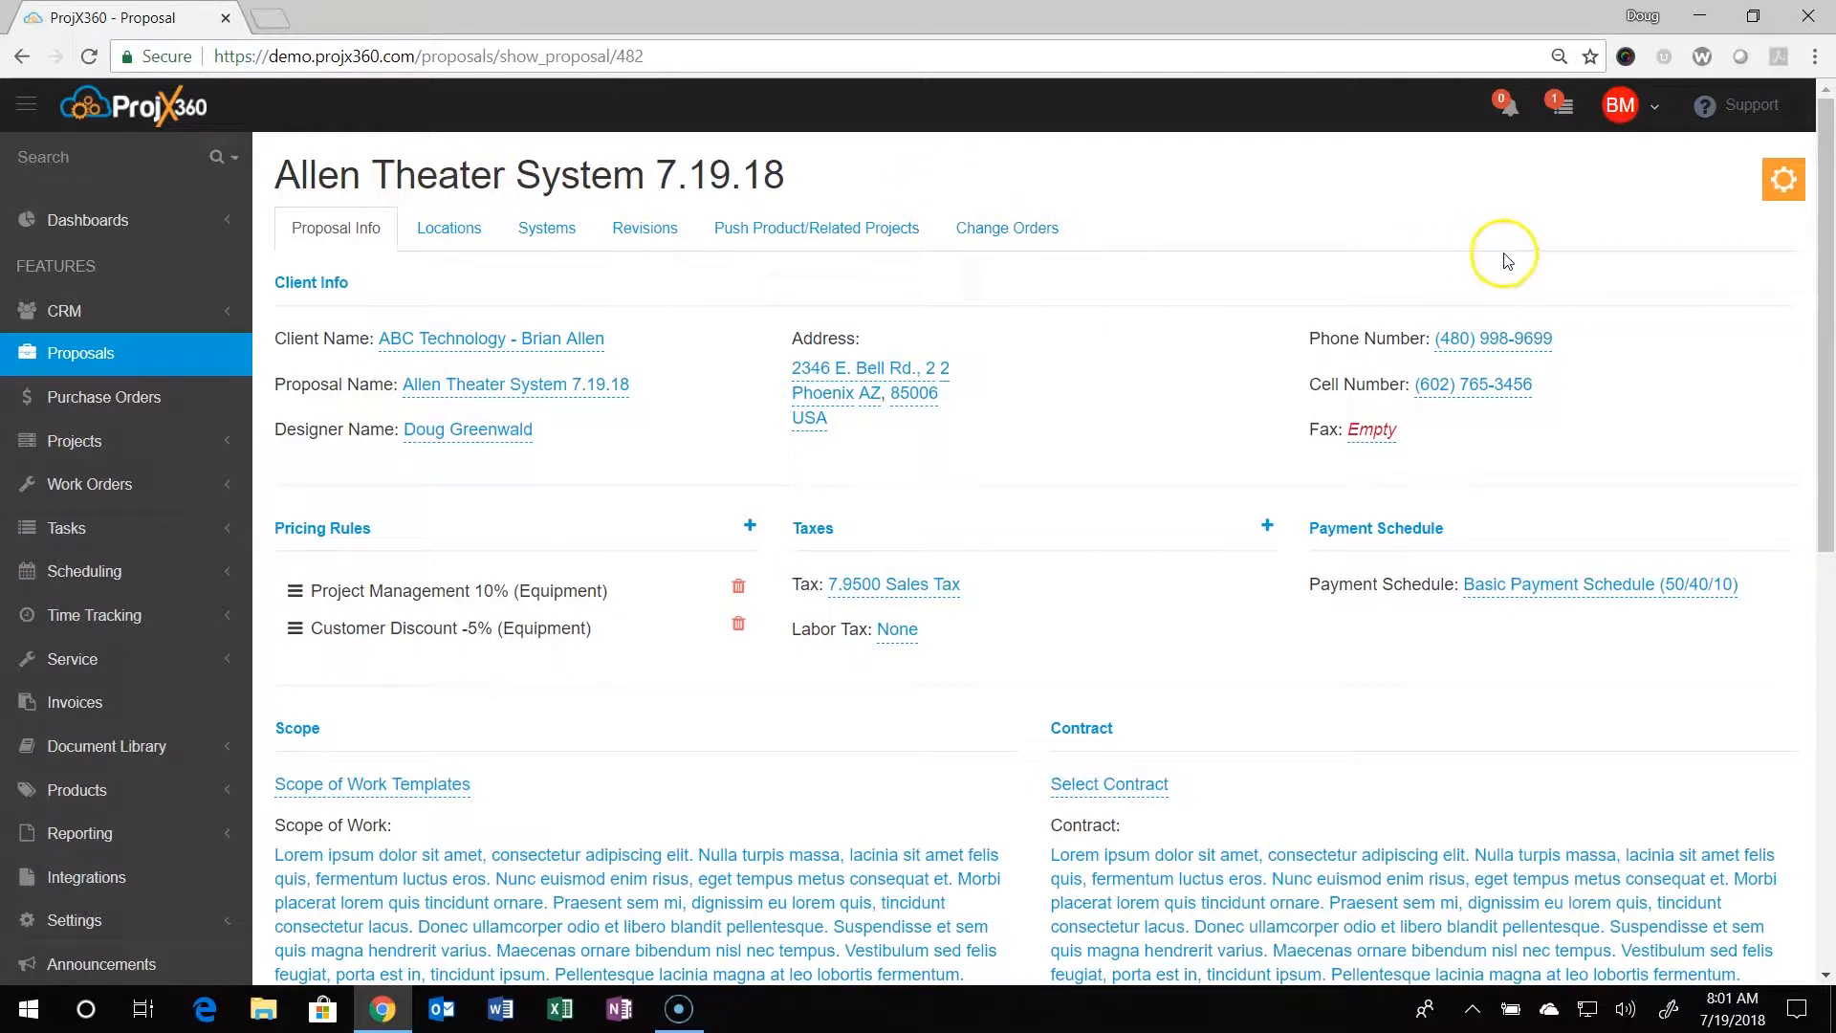
- Open the proposal for building and expand the Televisions system under the Family Room location
click(1780, 194)
click(1707, 220)
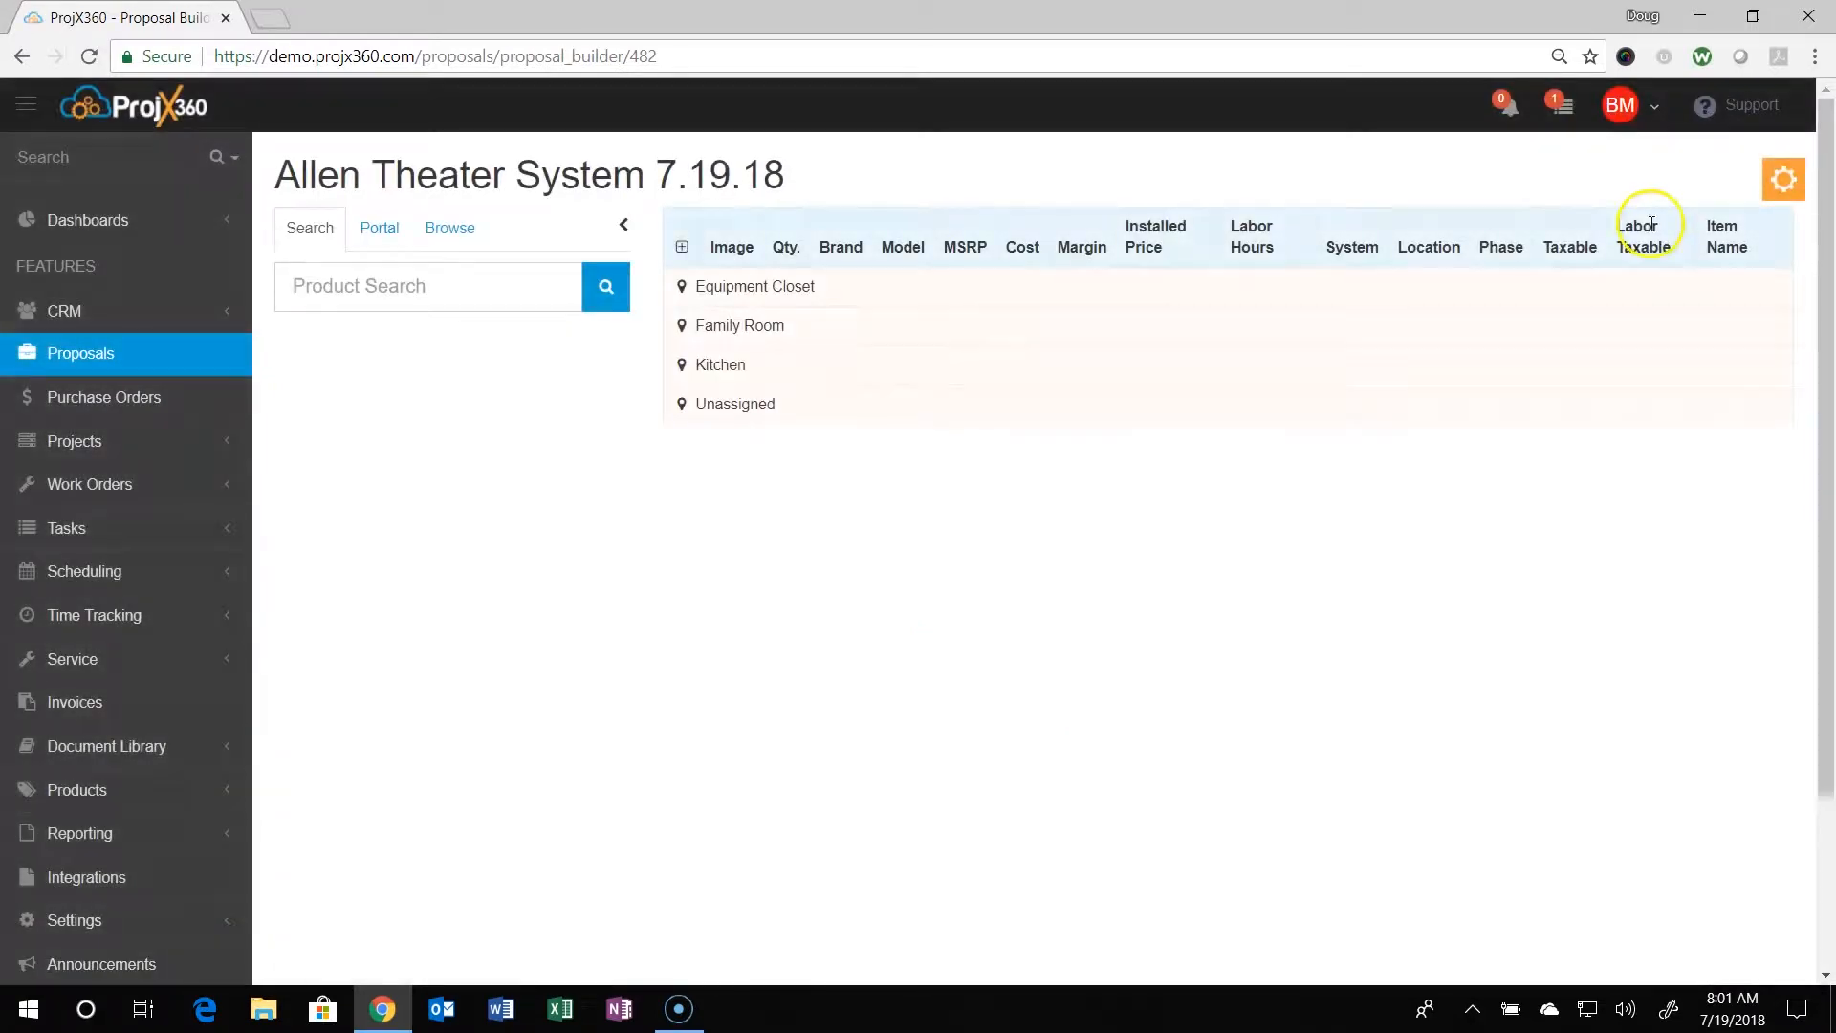
click(873, 342)
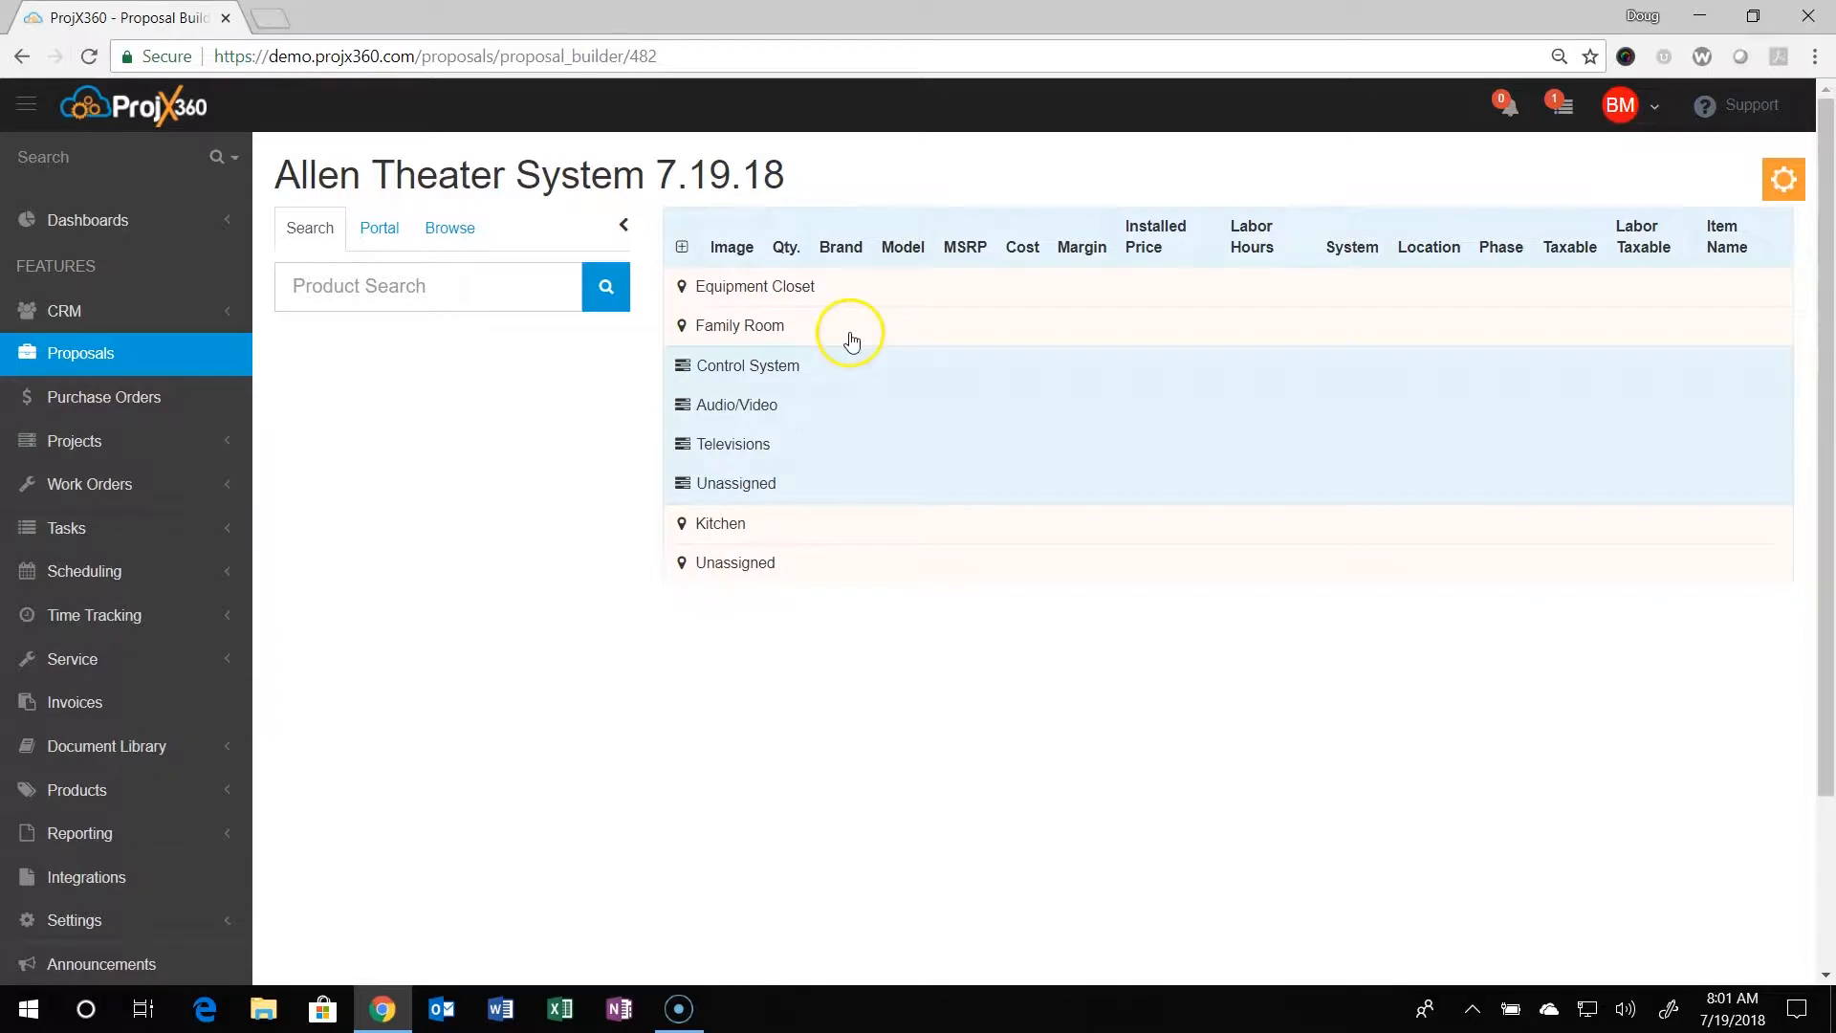
click(760, 446)
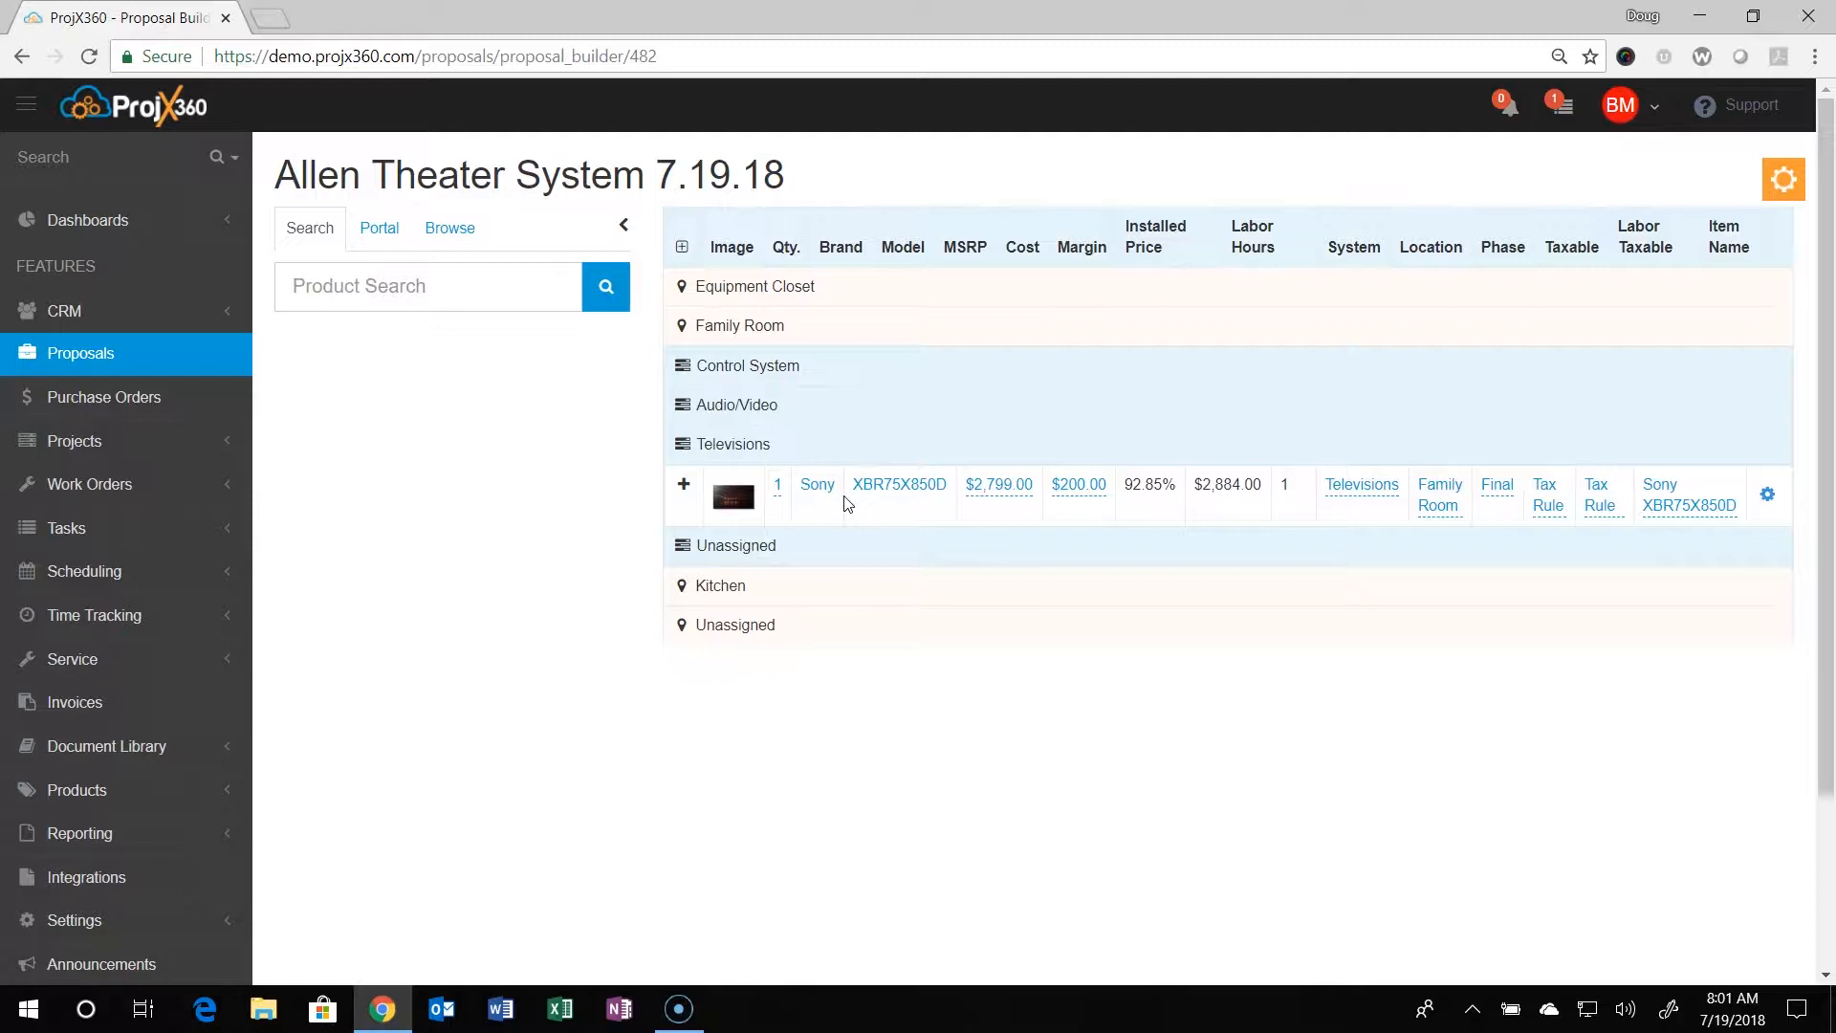
- Start a new change order for the Sony XBR75X850D television
click(817, 501)
click(829, 504)
click(1766, 500)
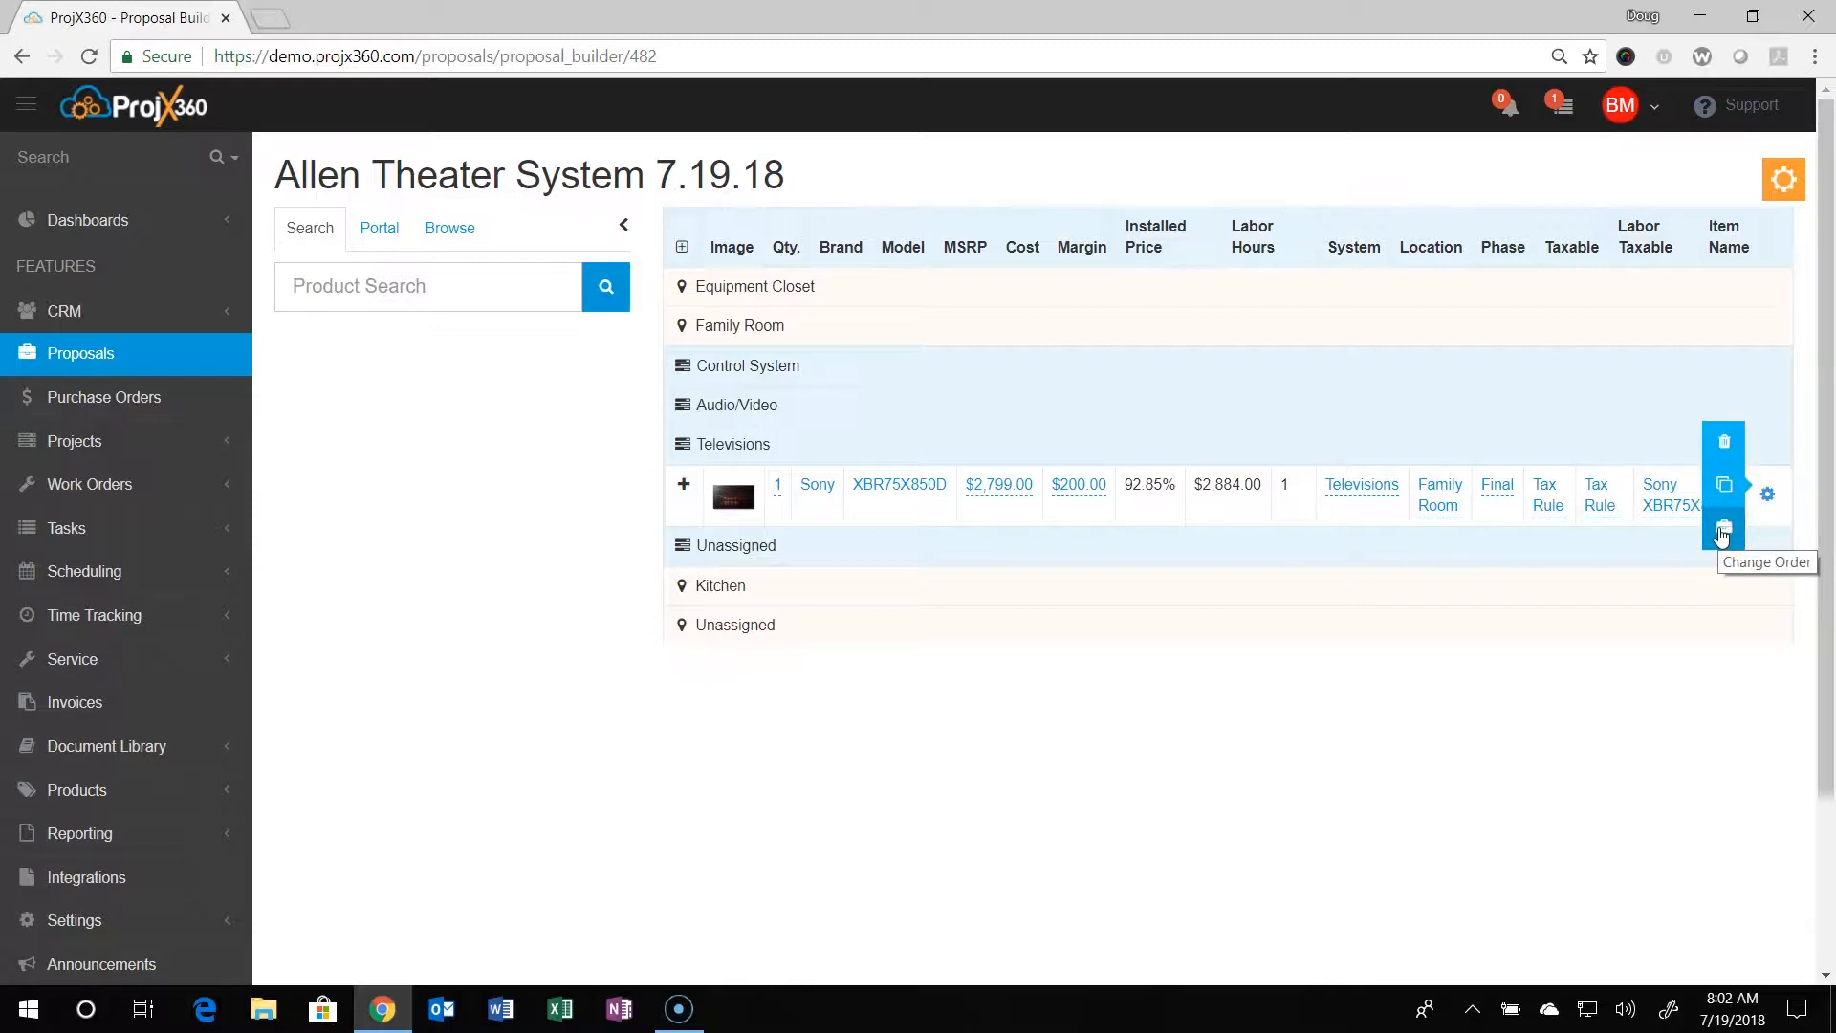
click(1722, 532)
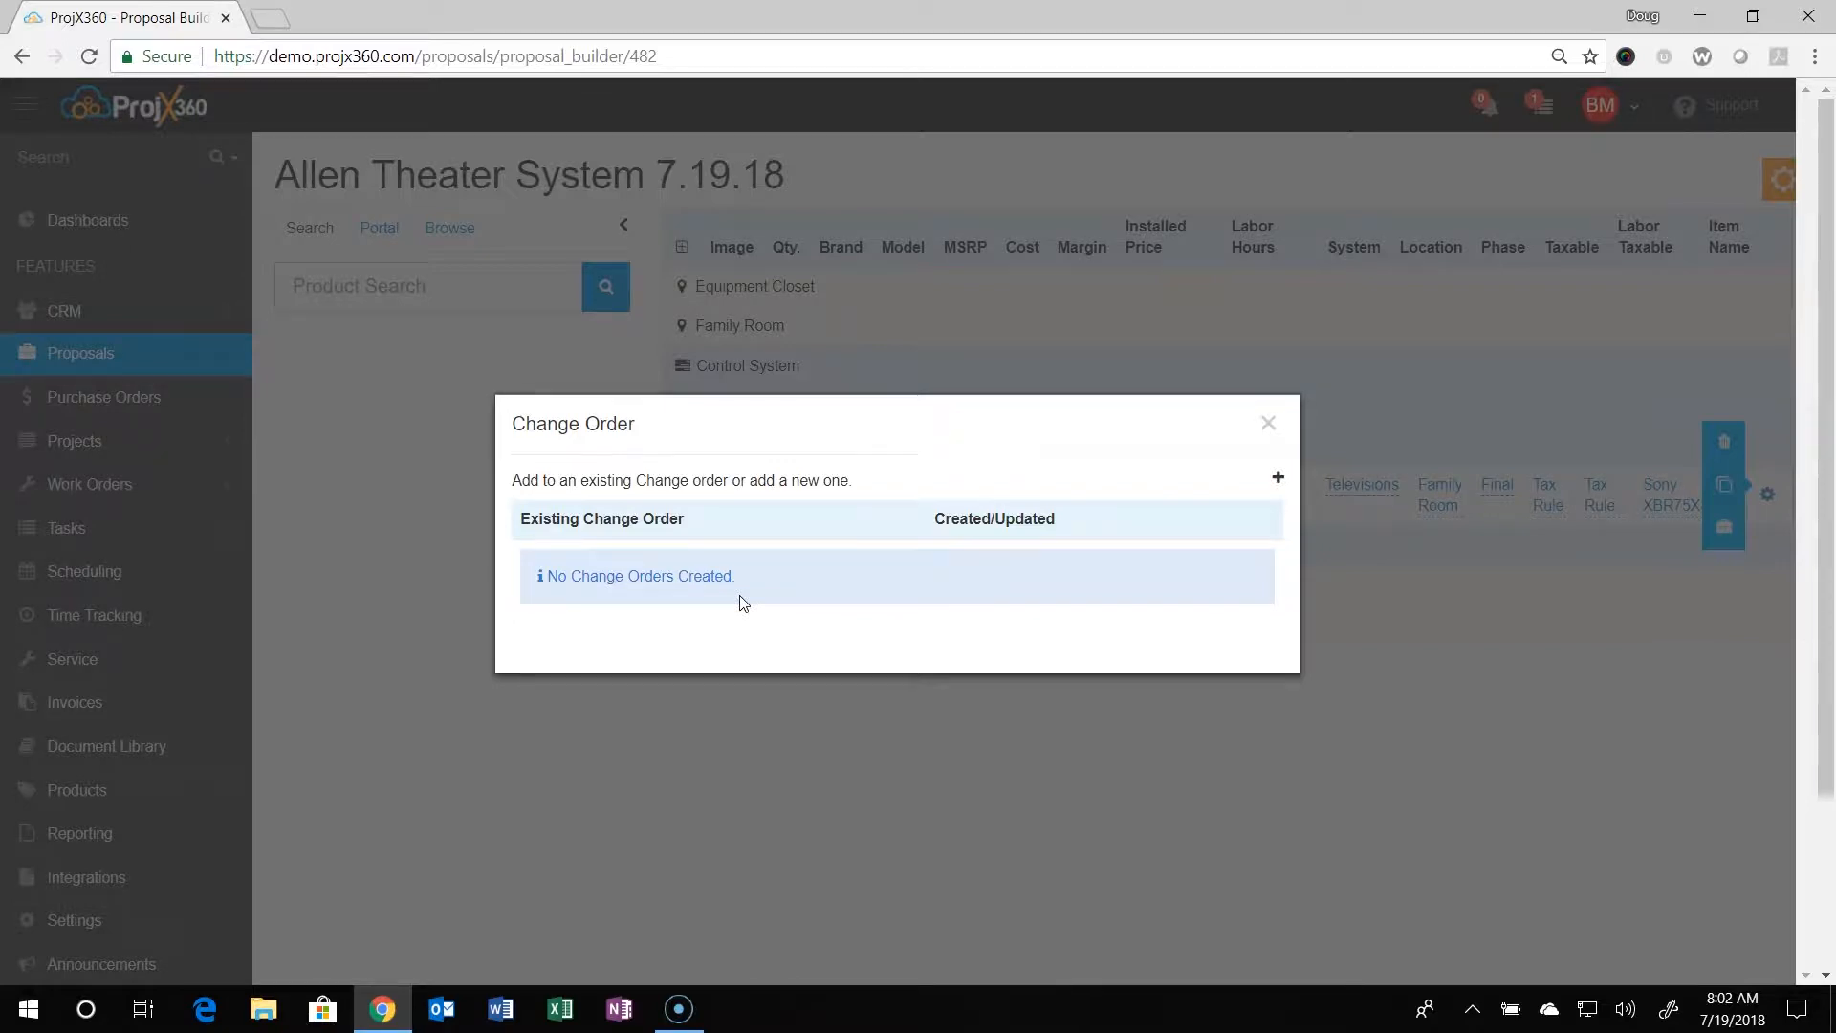
click(1277, 480)
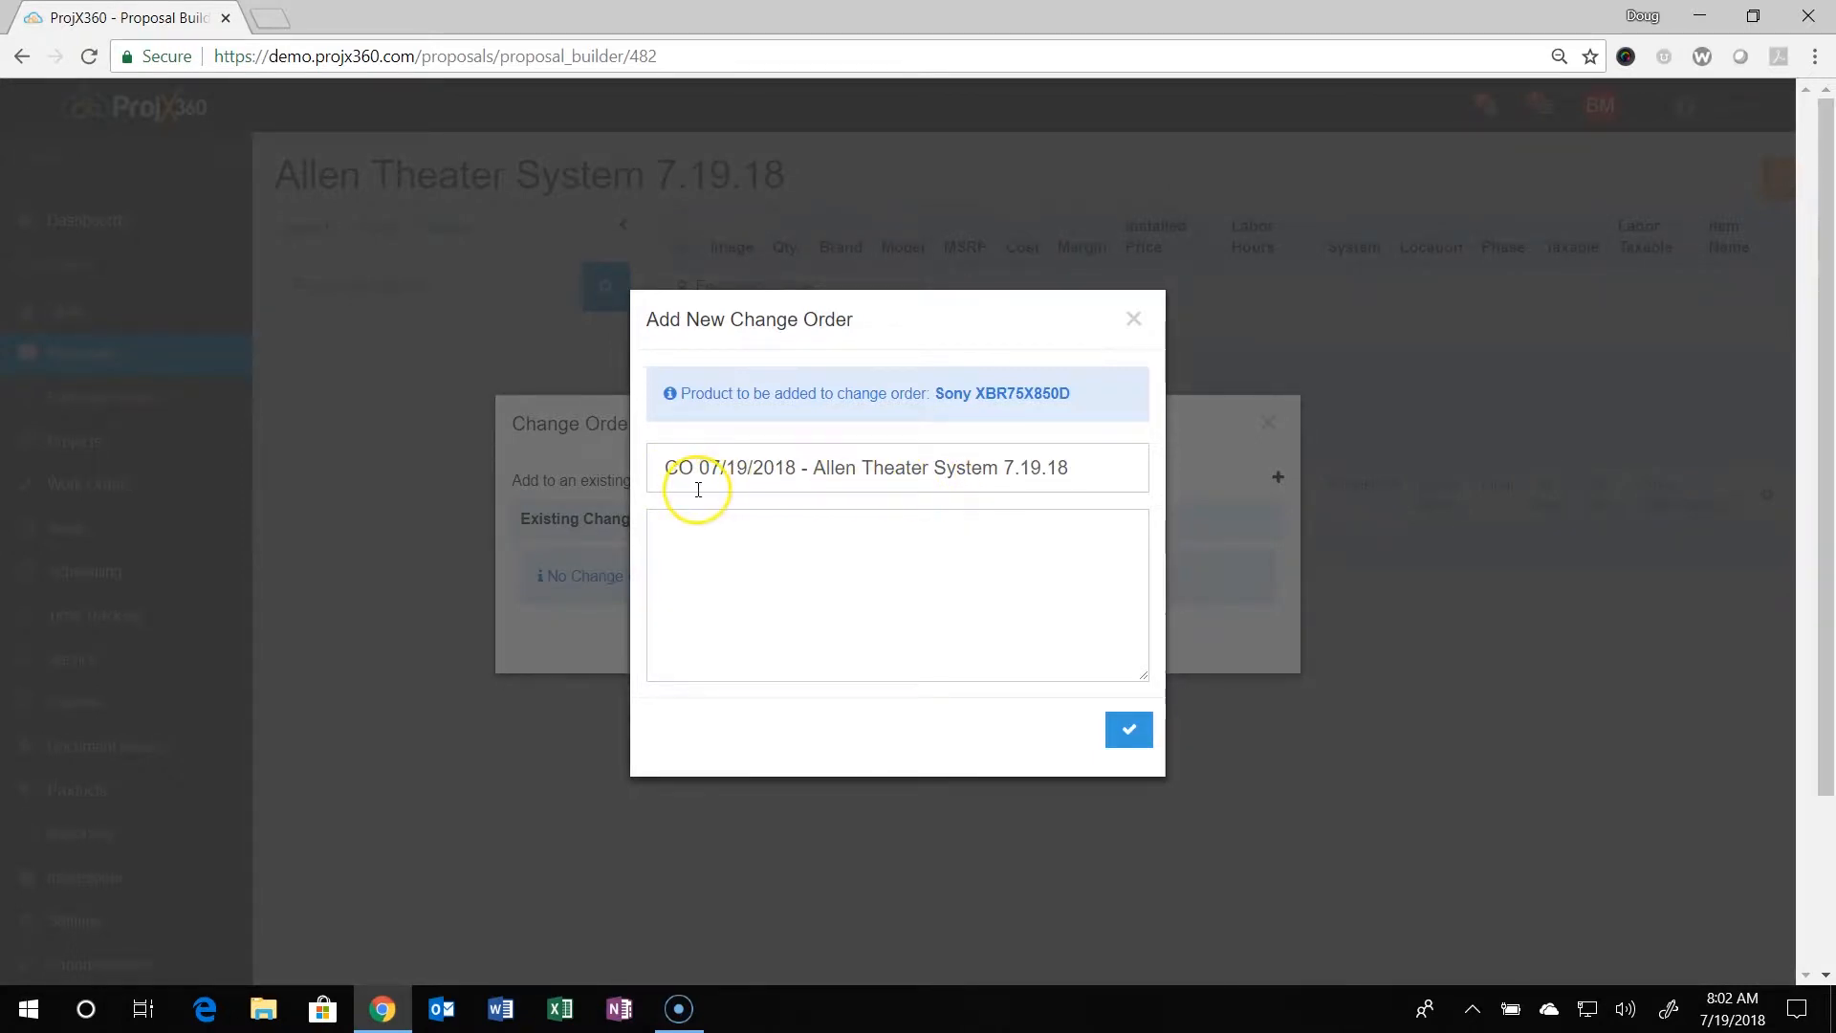
- Create the change order with its suggested name and an empty scope of work, and open it
click(742, 489)
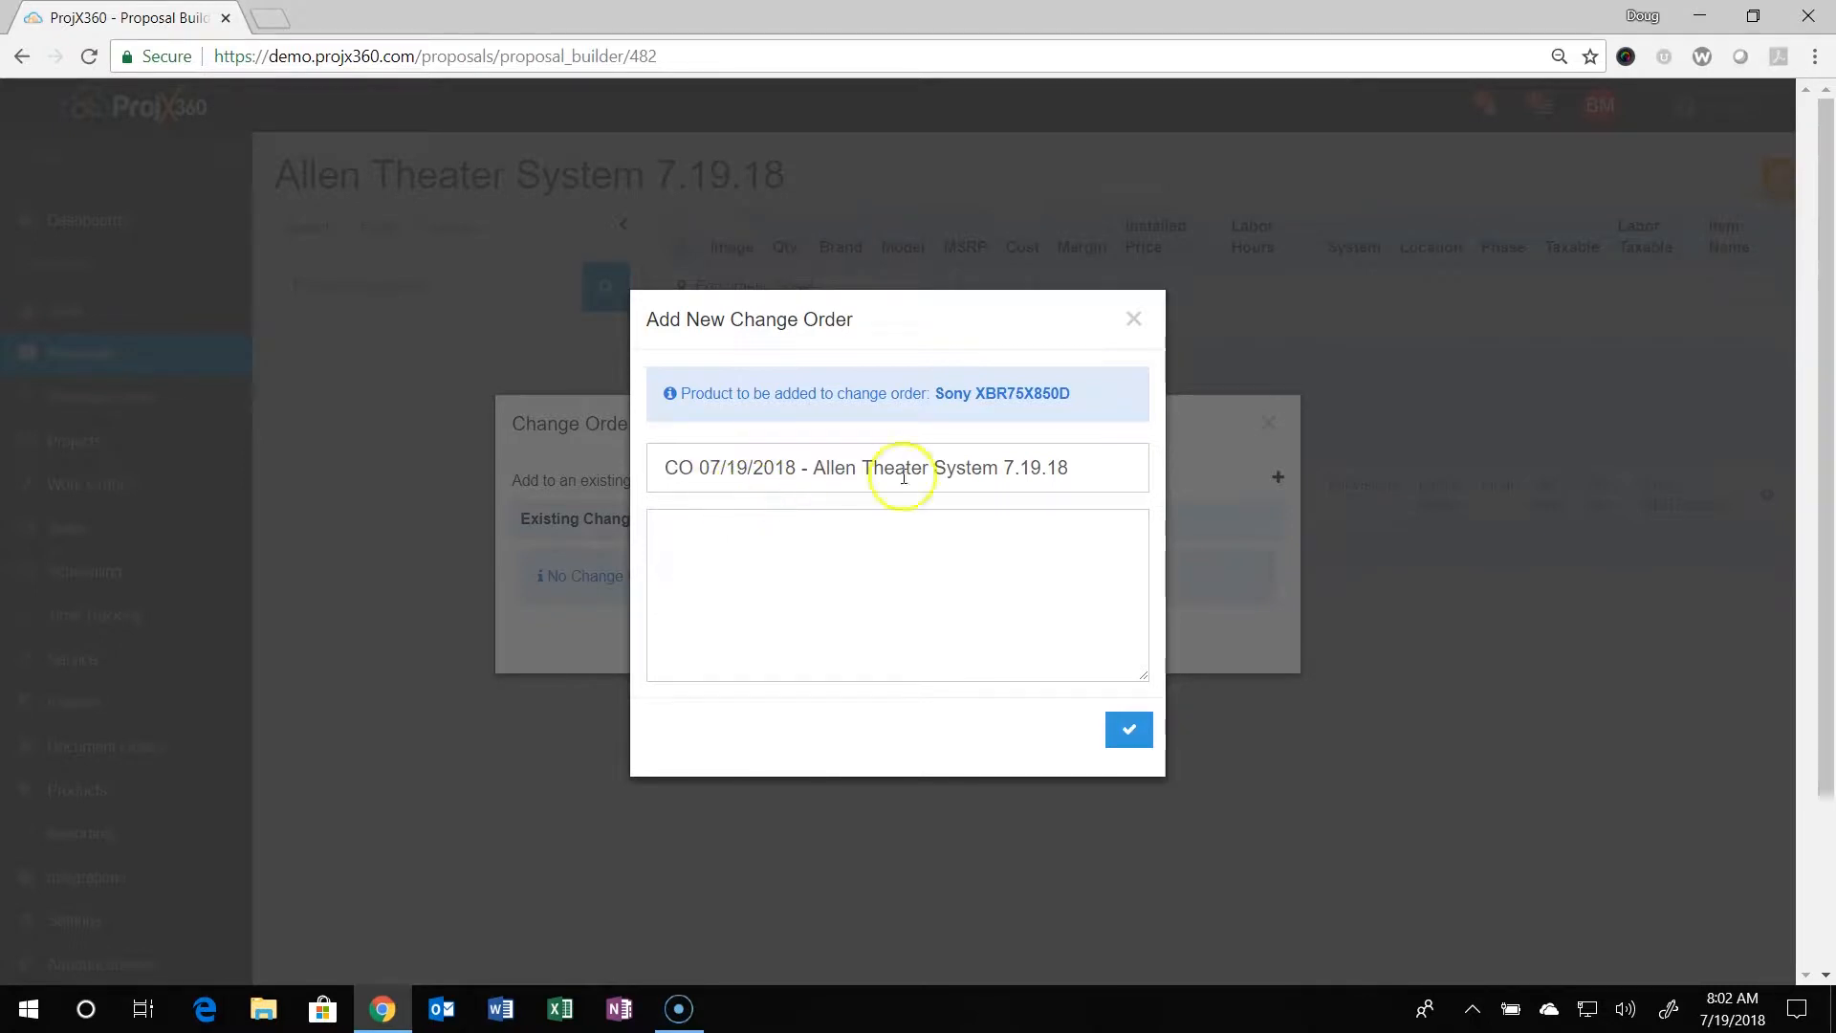
click(1110, 474)
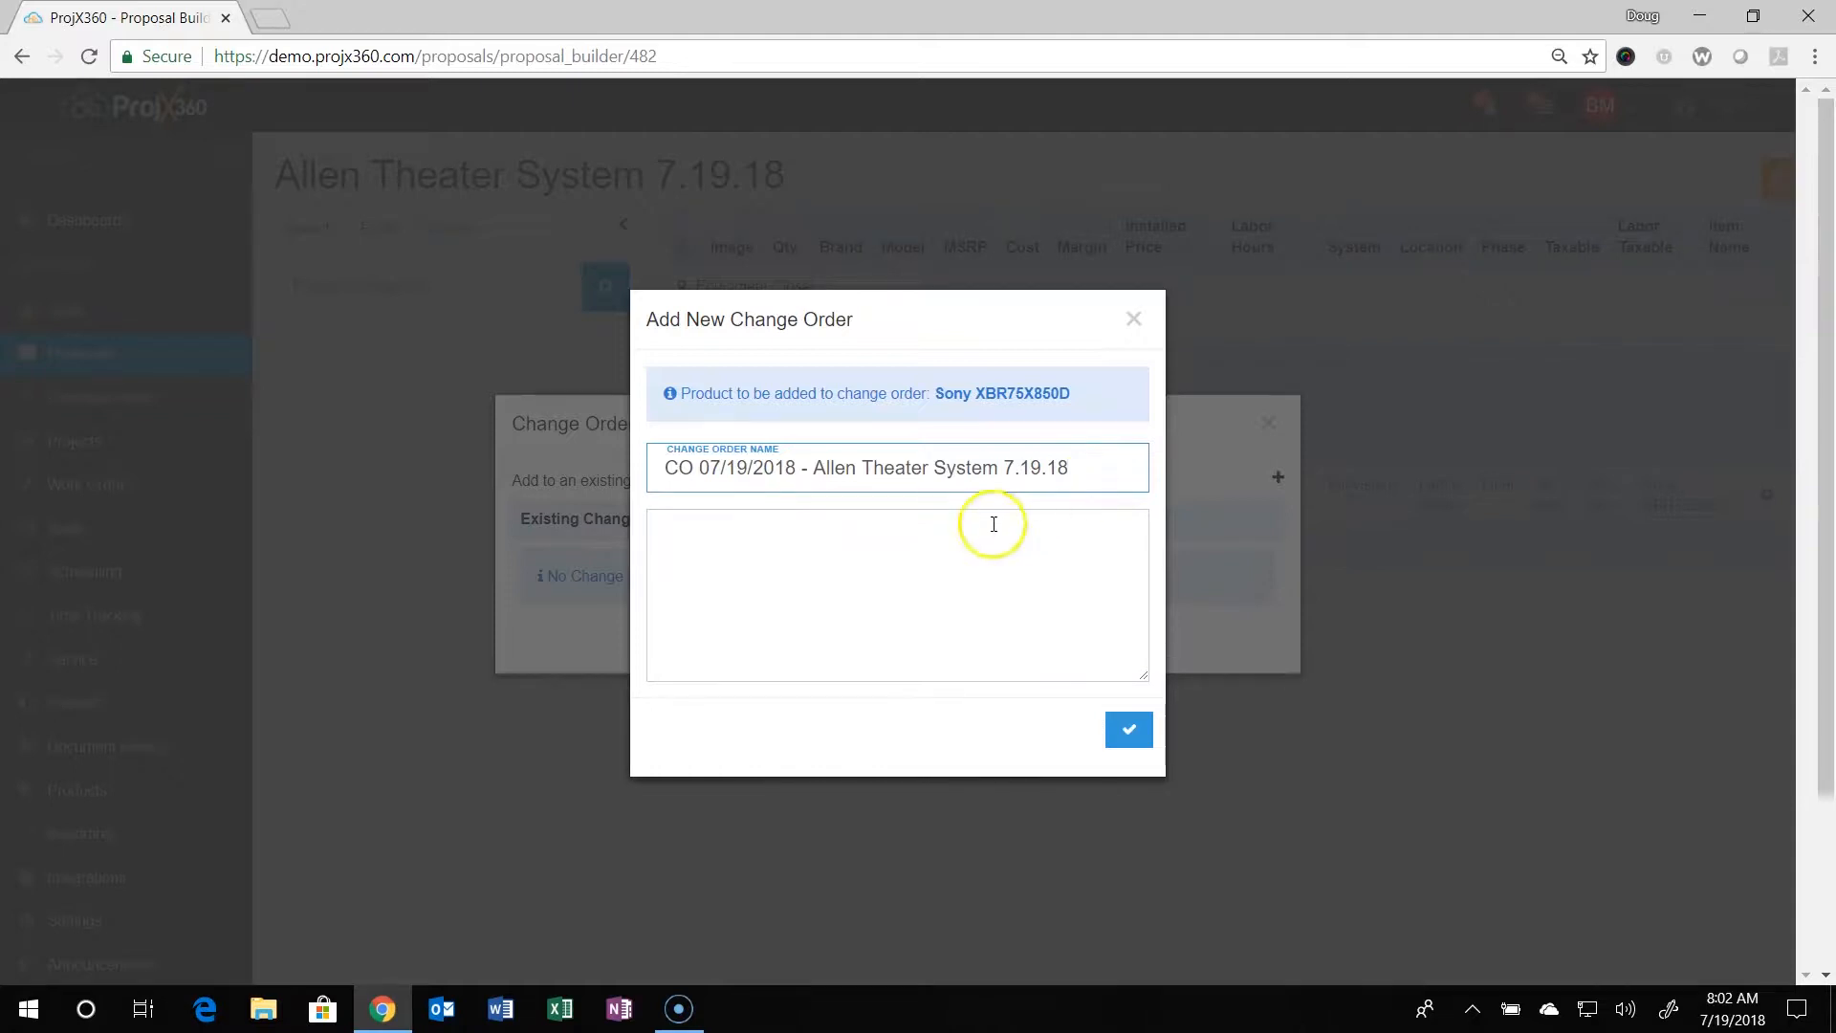
click(832, 534)
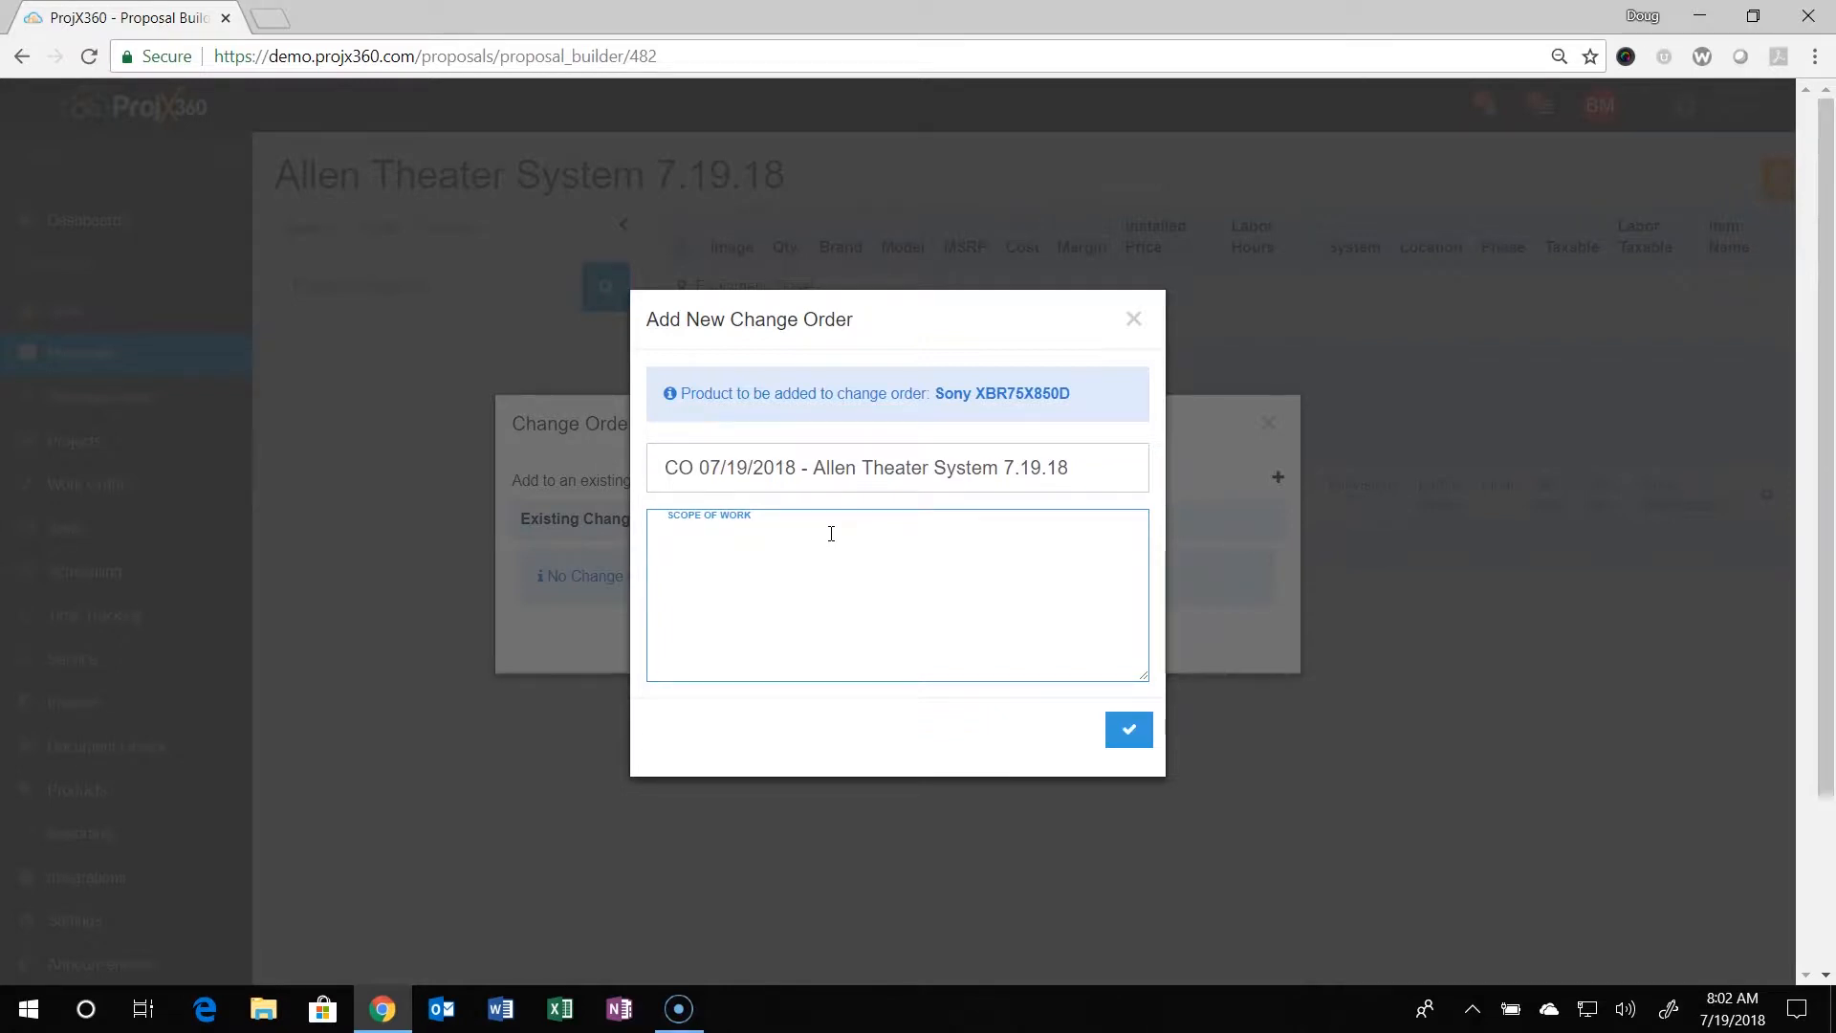
click(1128, 732)
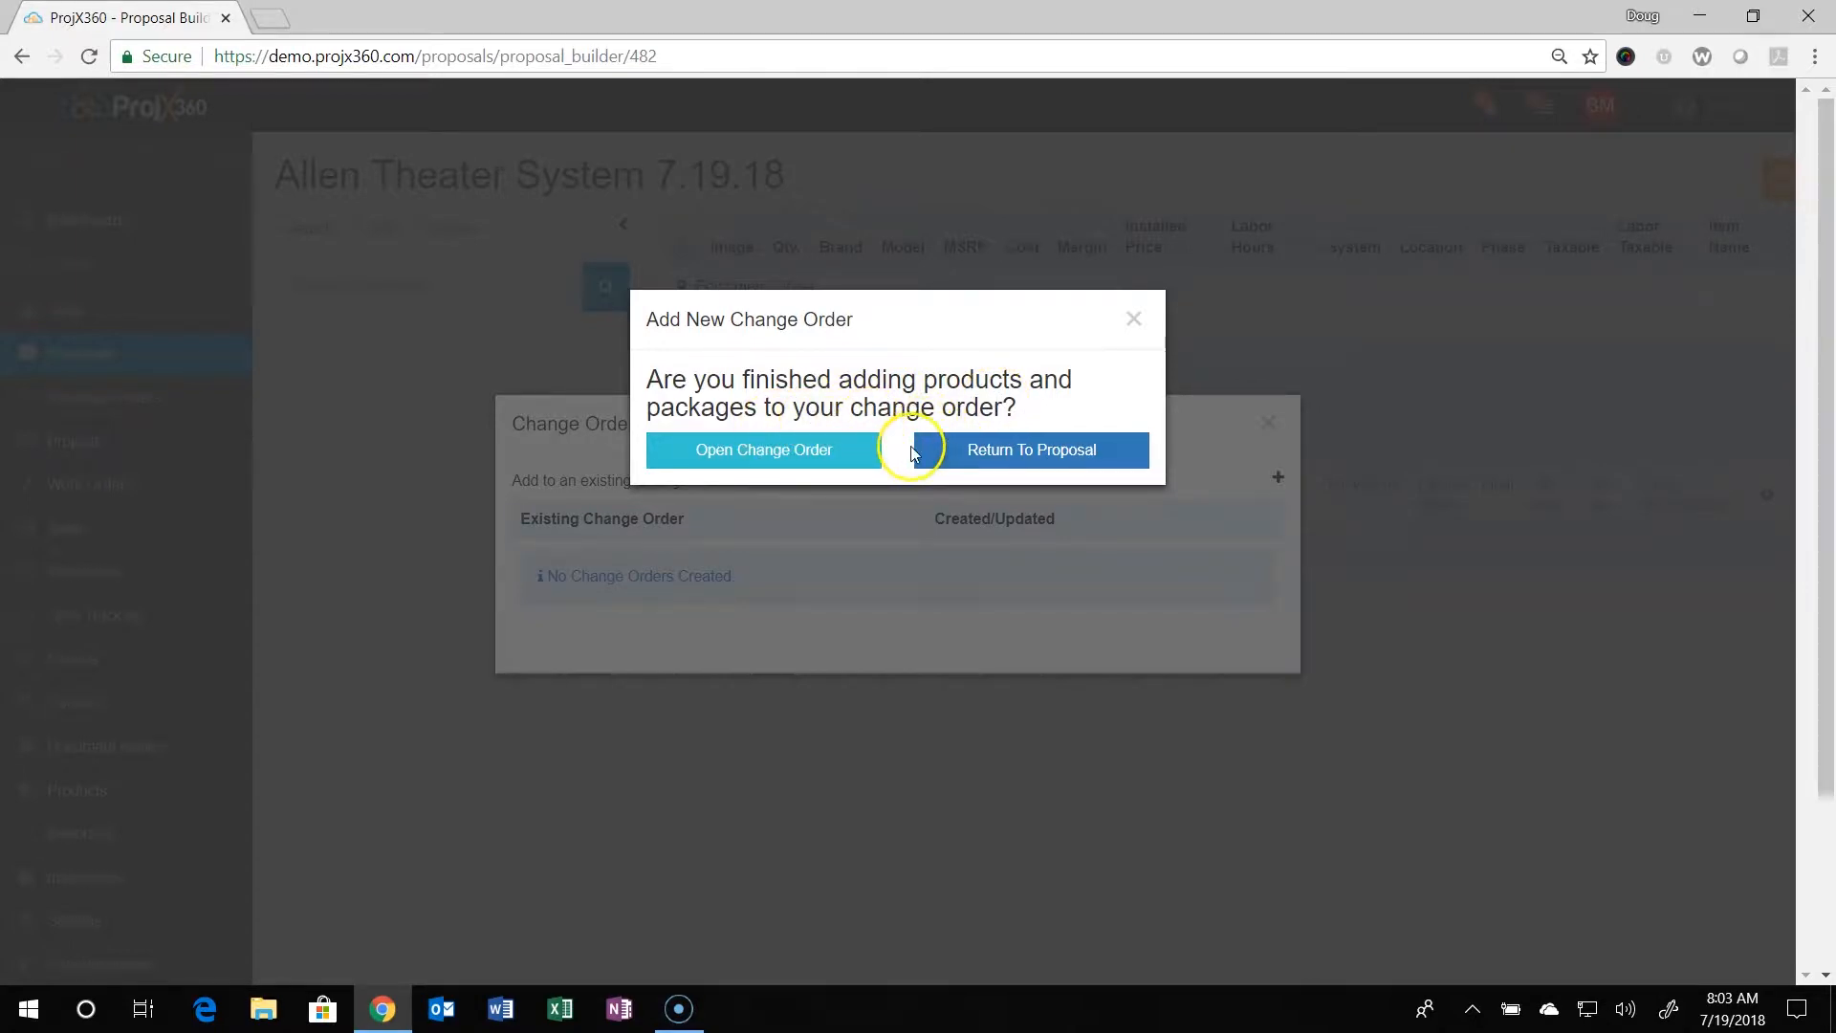
click(1030, 461)
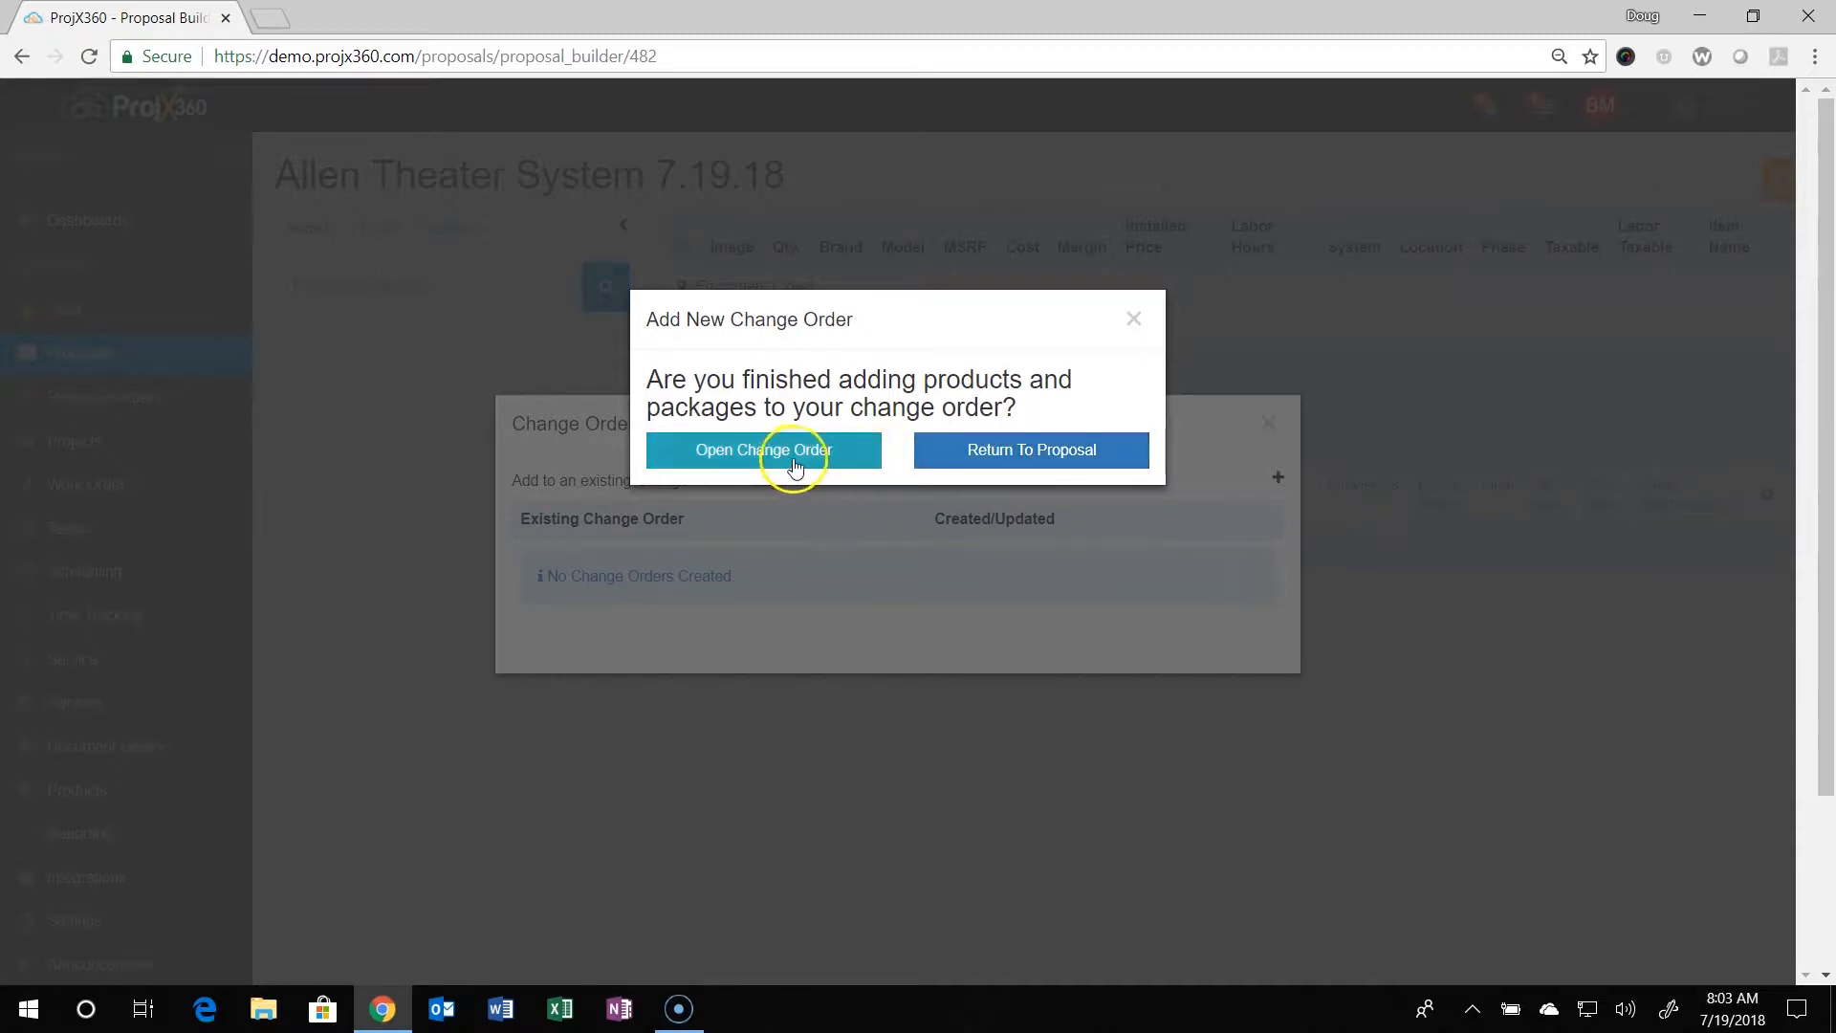
click(761, 457)
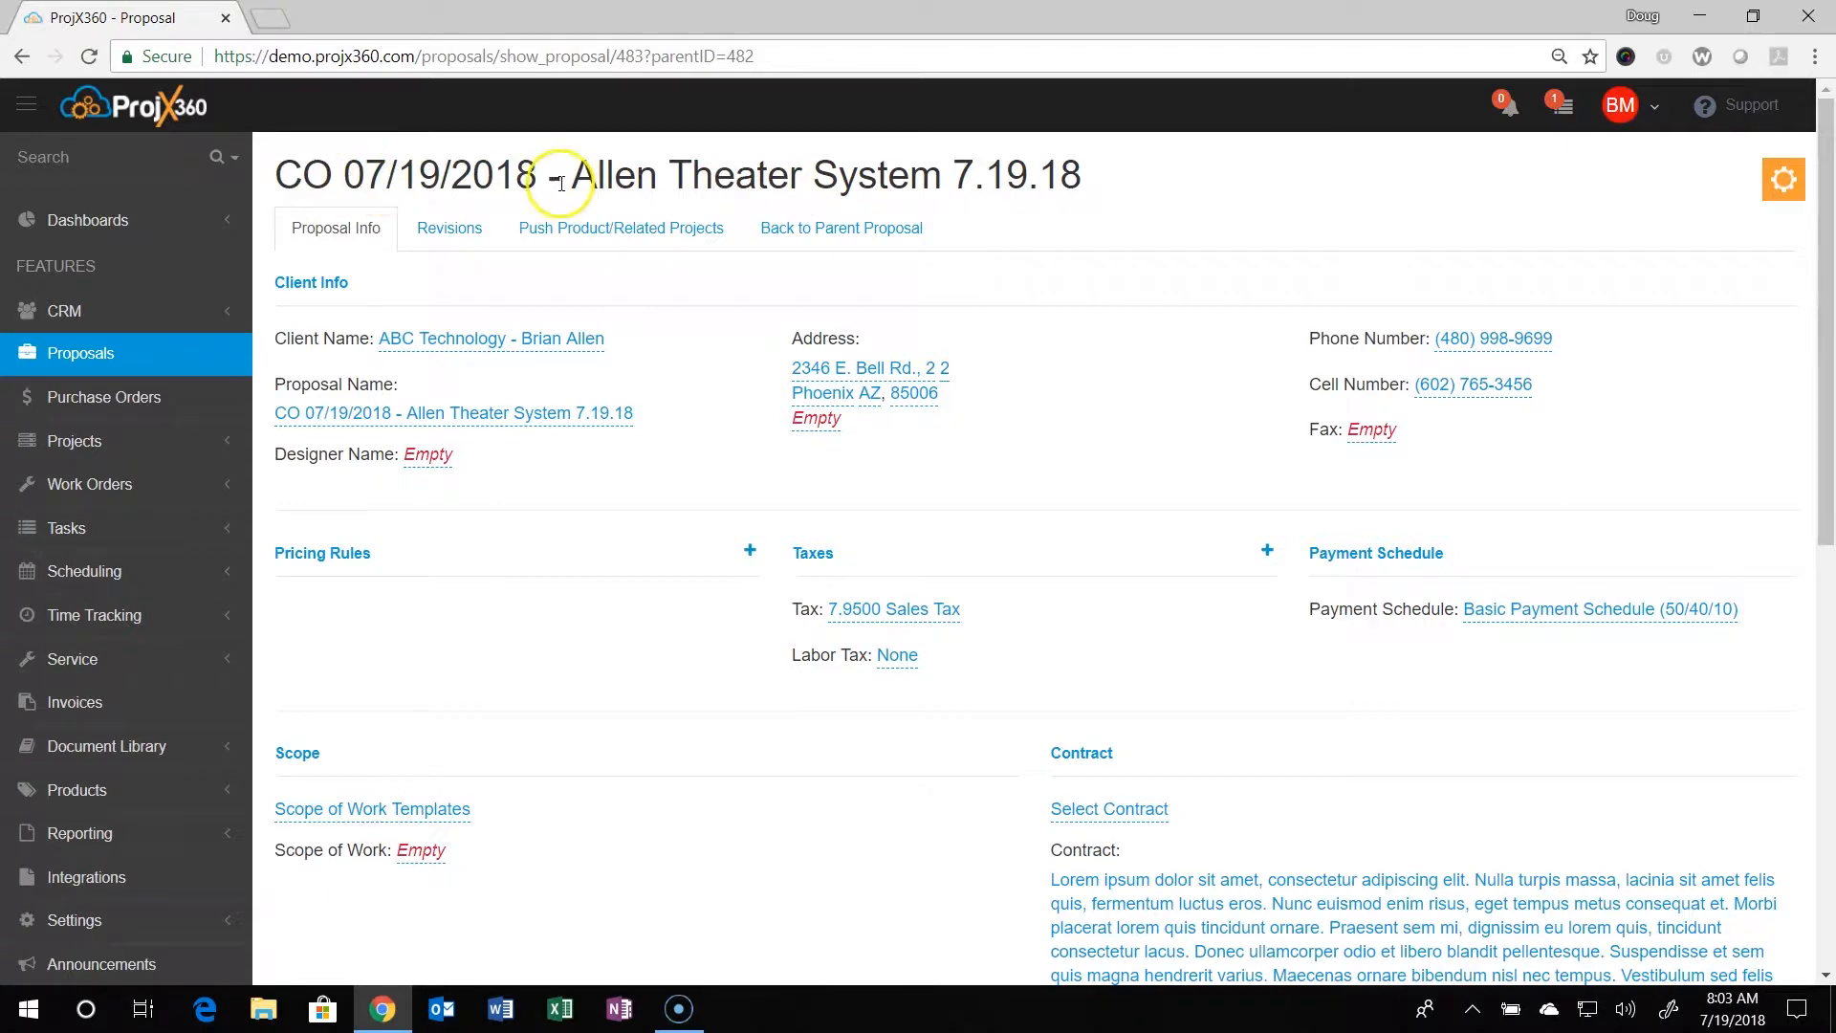
- Open the change order for building and expand the Televisions system under Family Room
click(1781, 180)
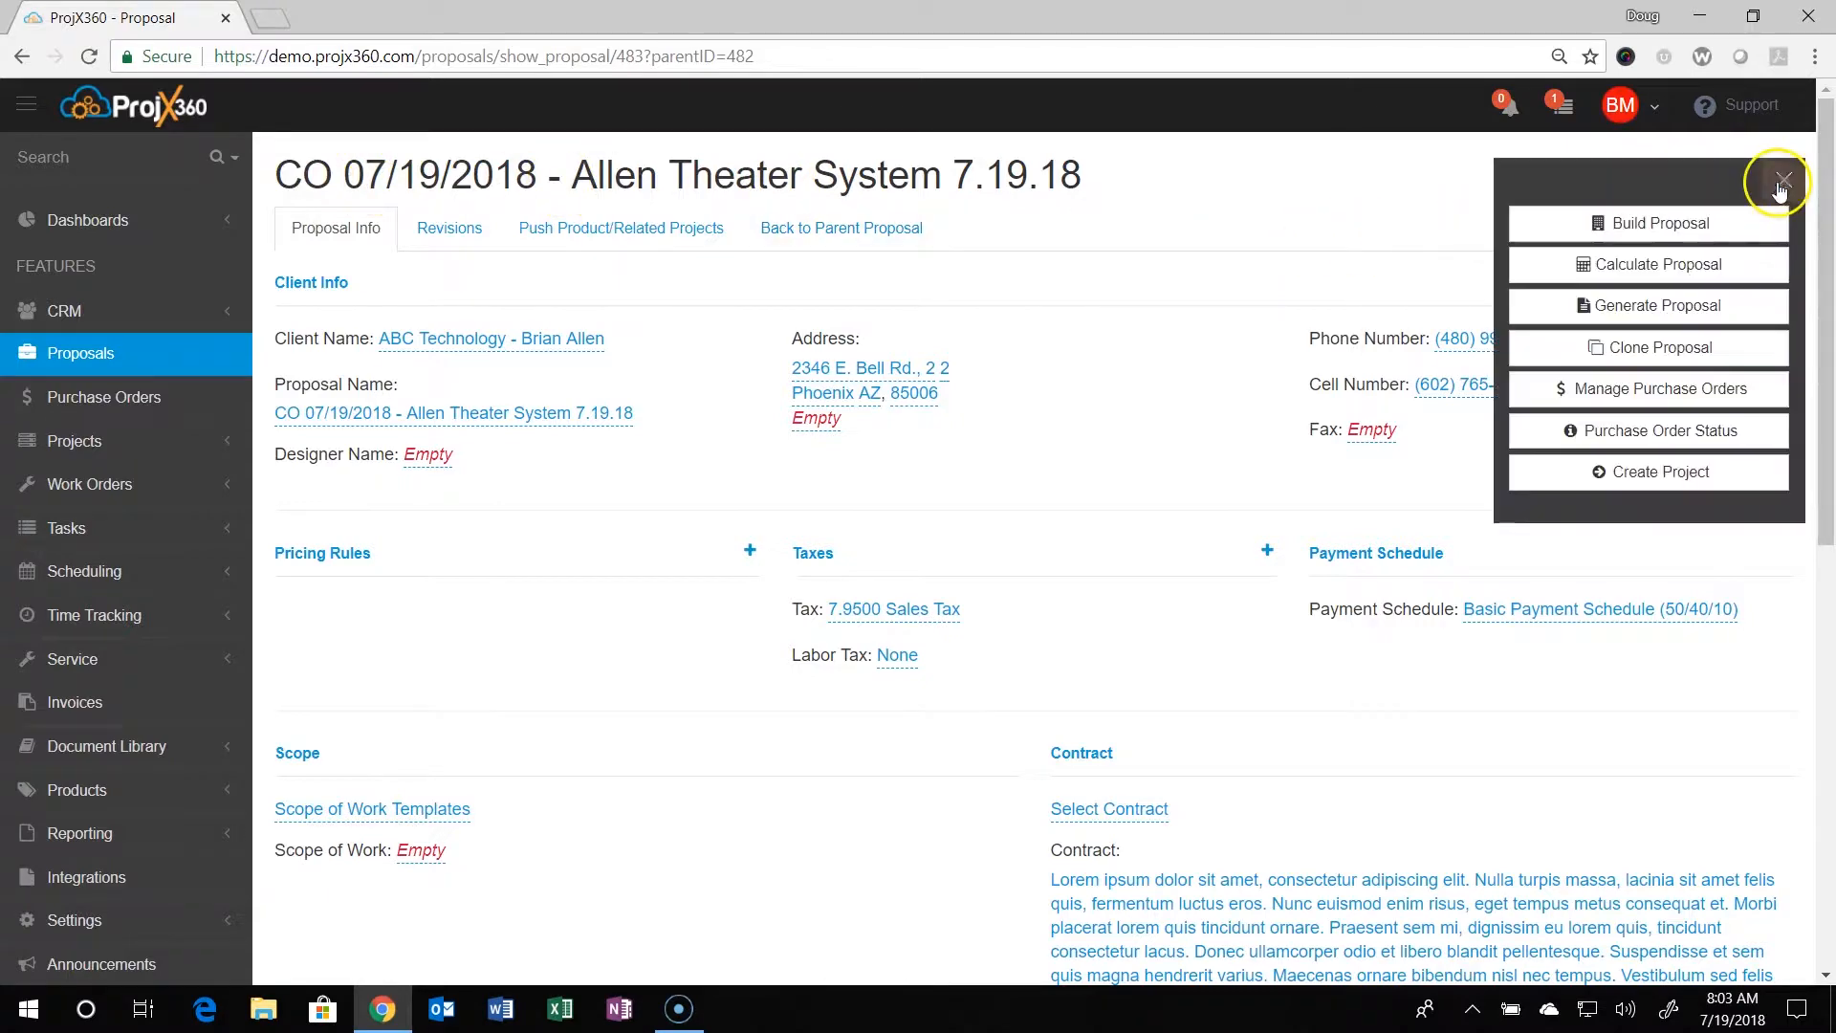
click(1683, 225)
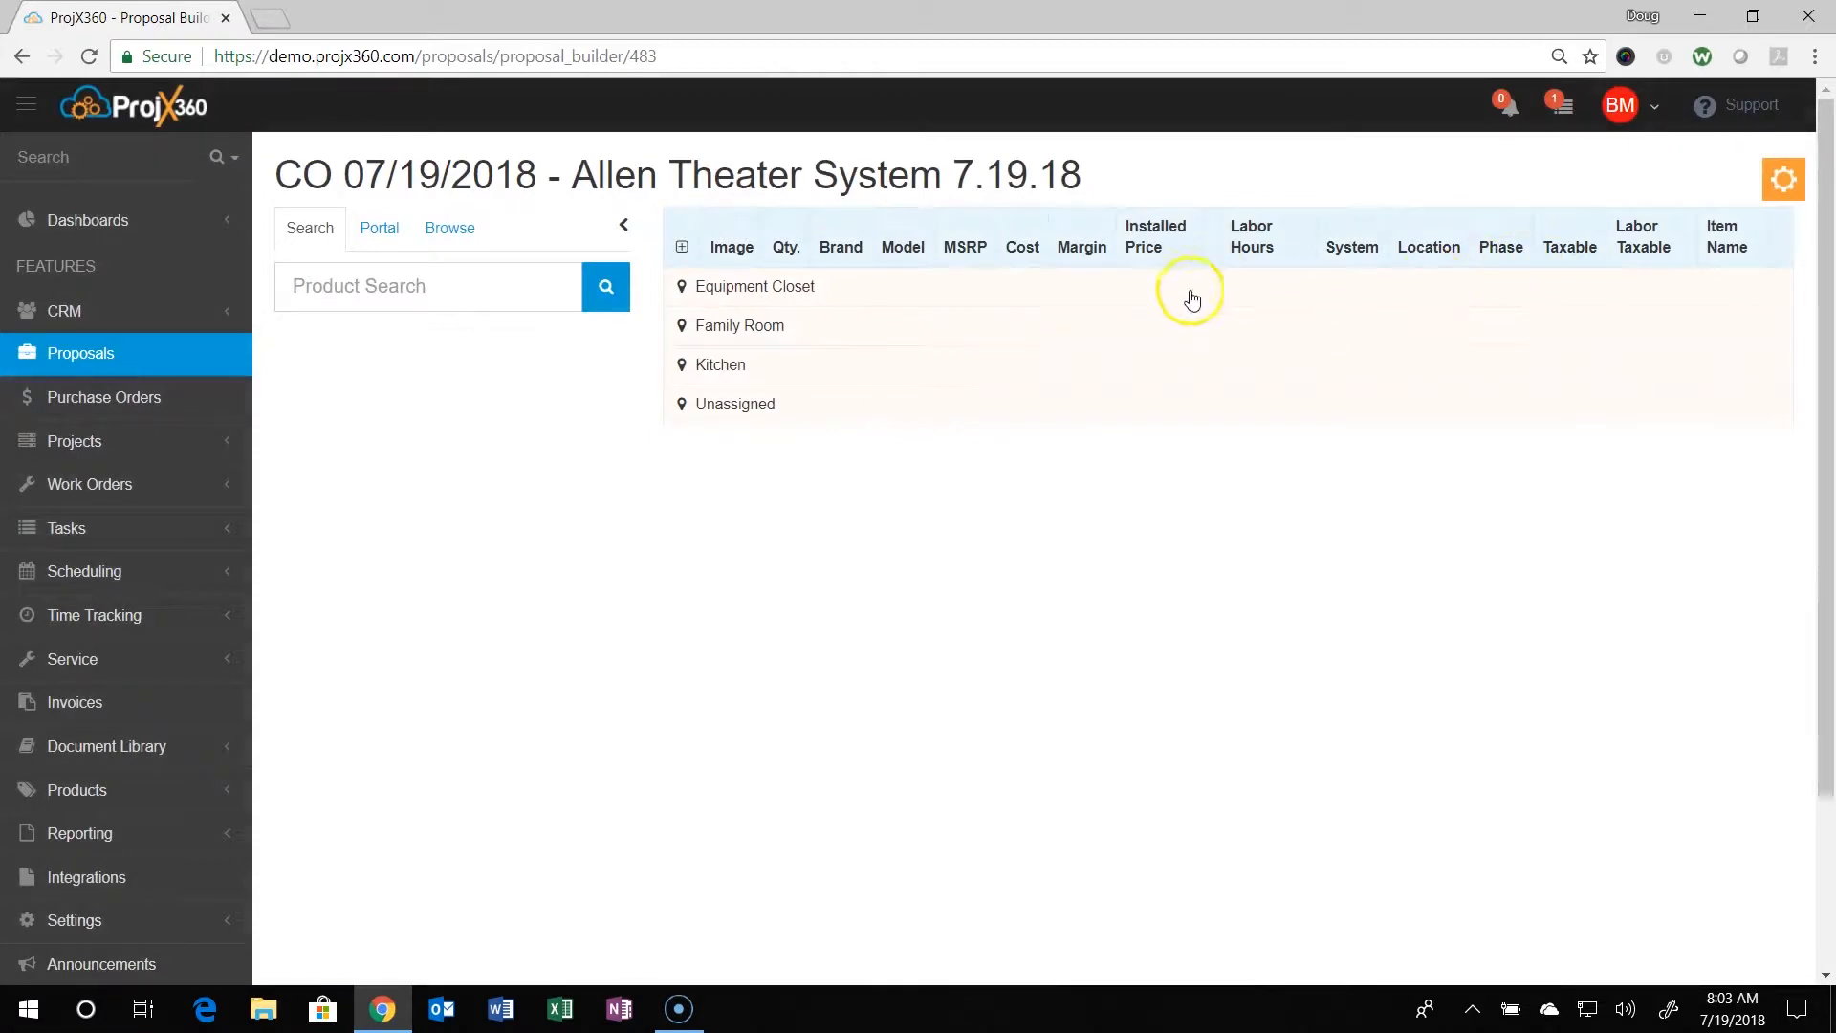
click(774, 330)
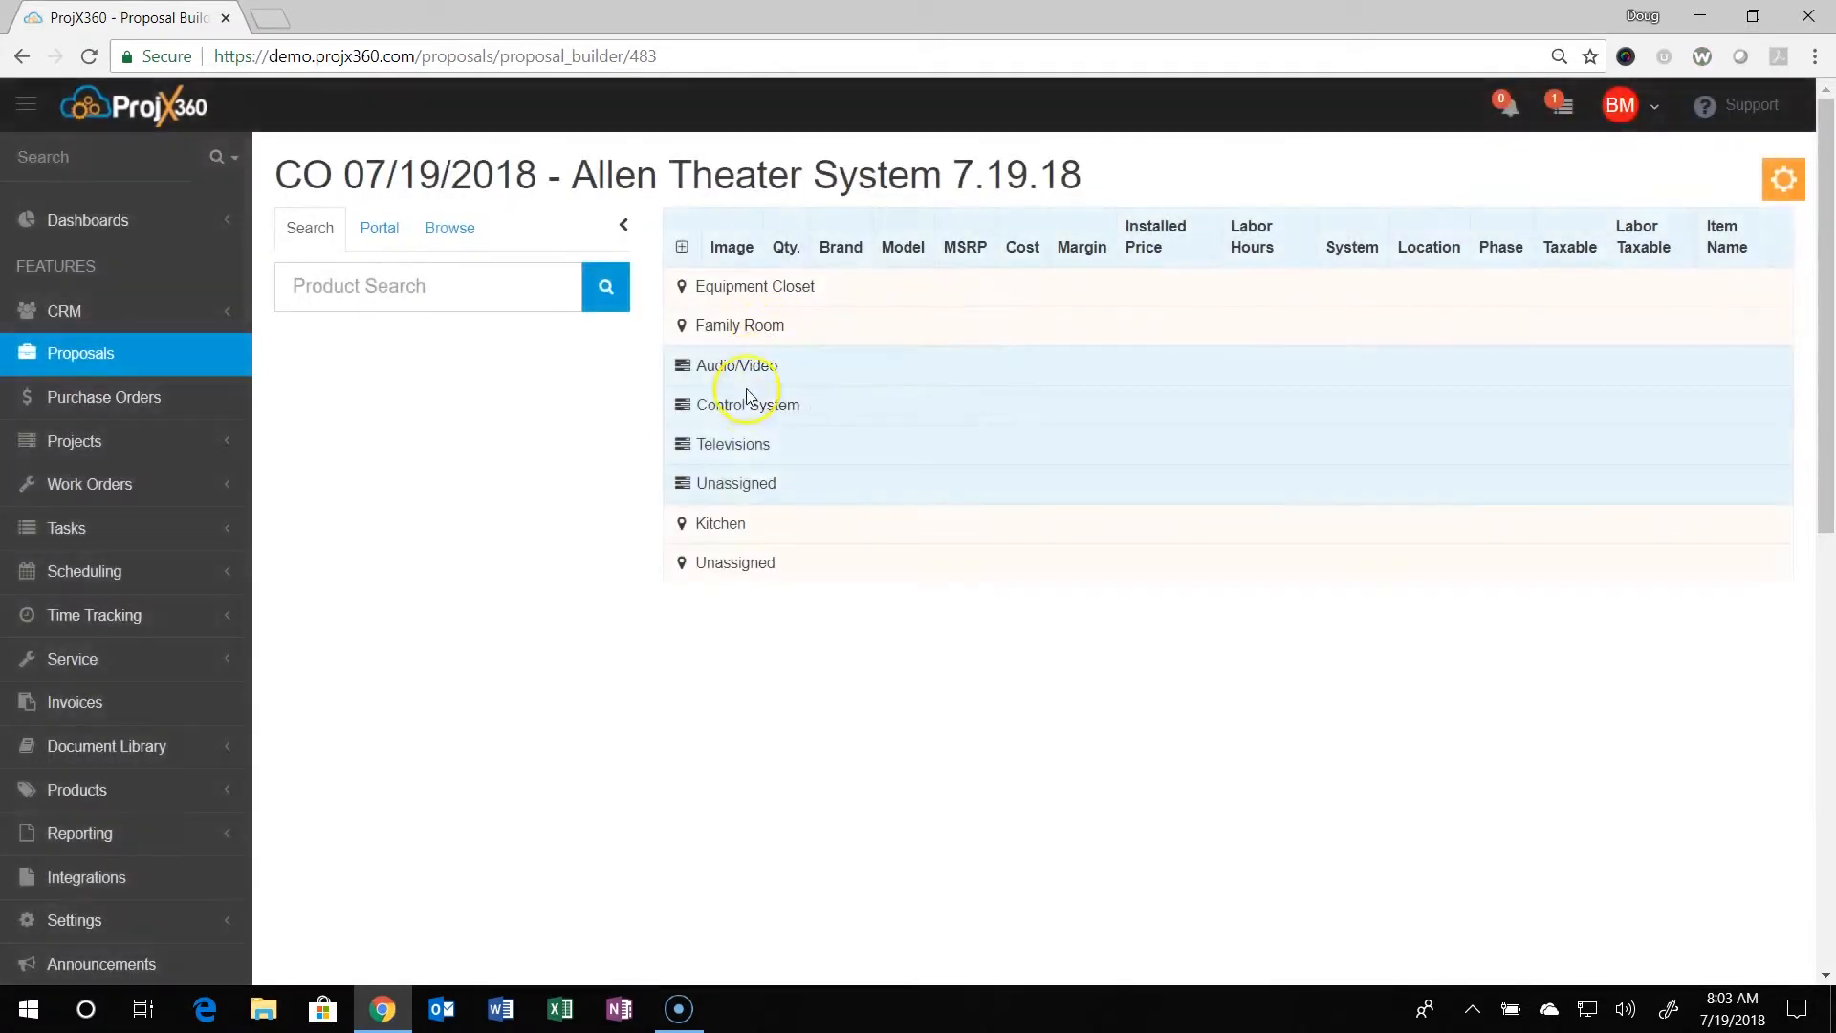
click(743, 449)
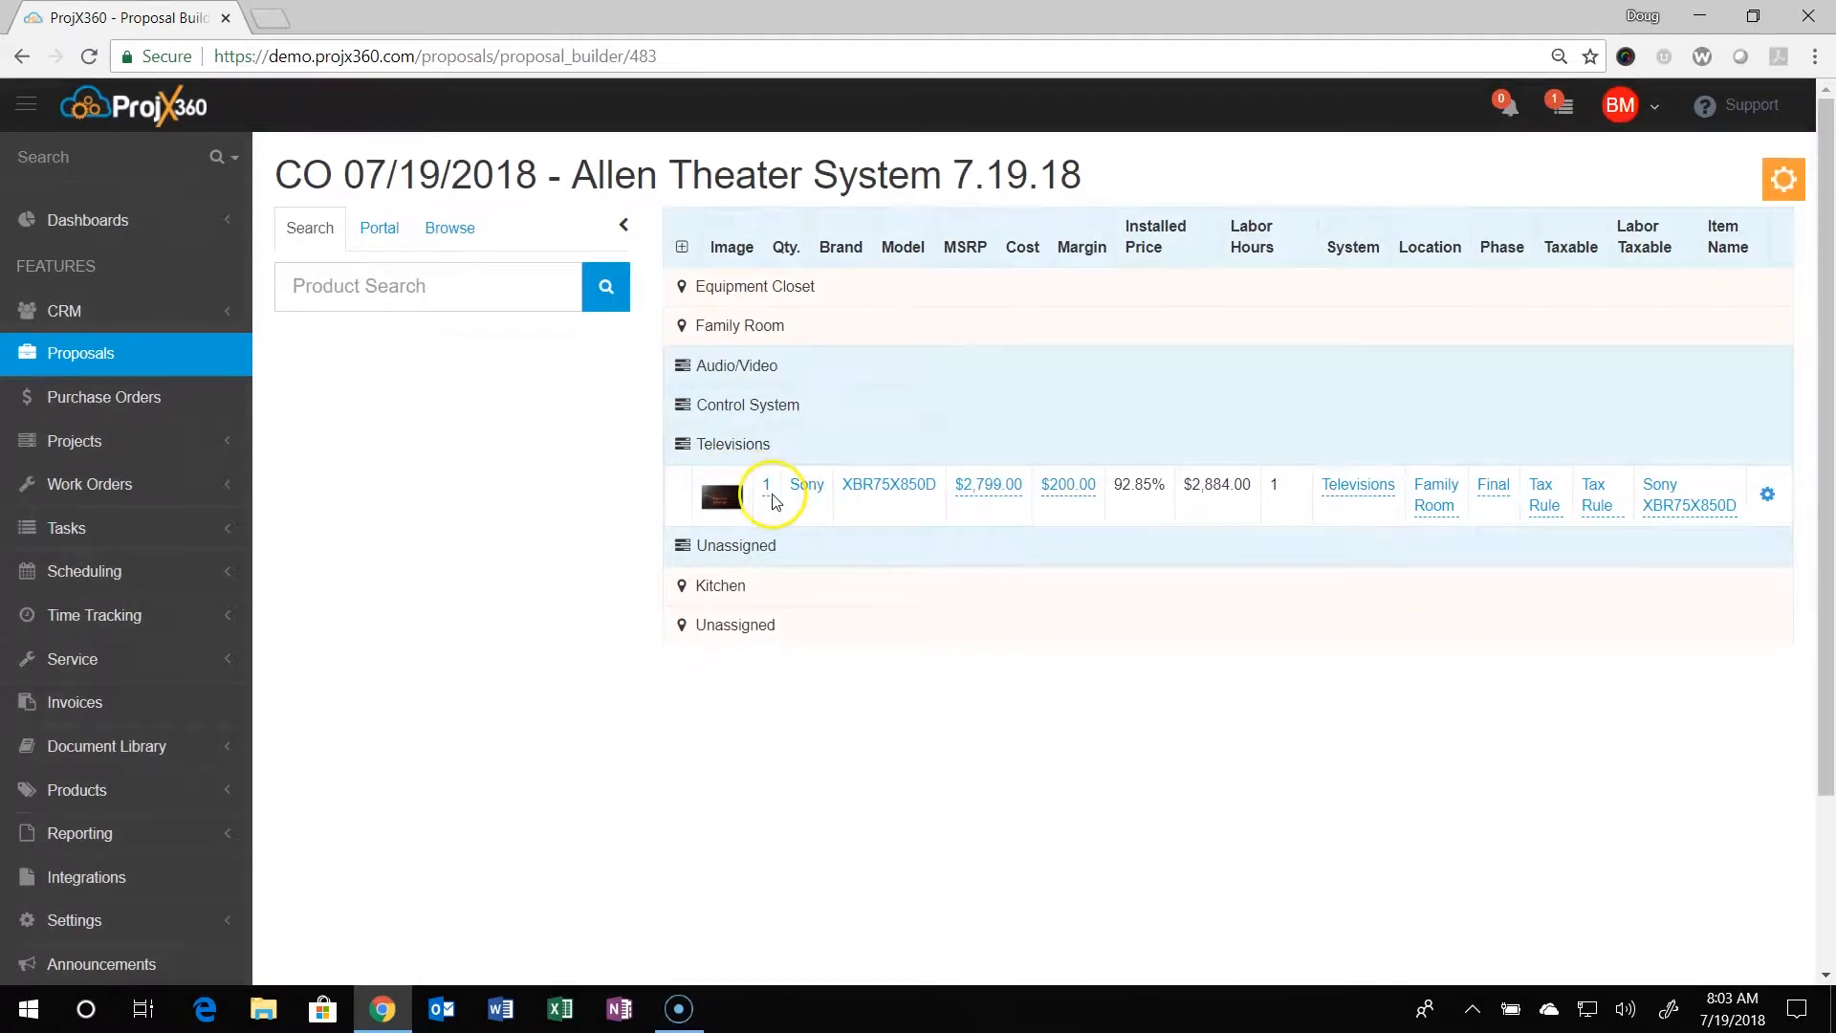
- Set the Sony XBR75X850D quantity to -1 in the change order
click(767, 489)
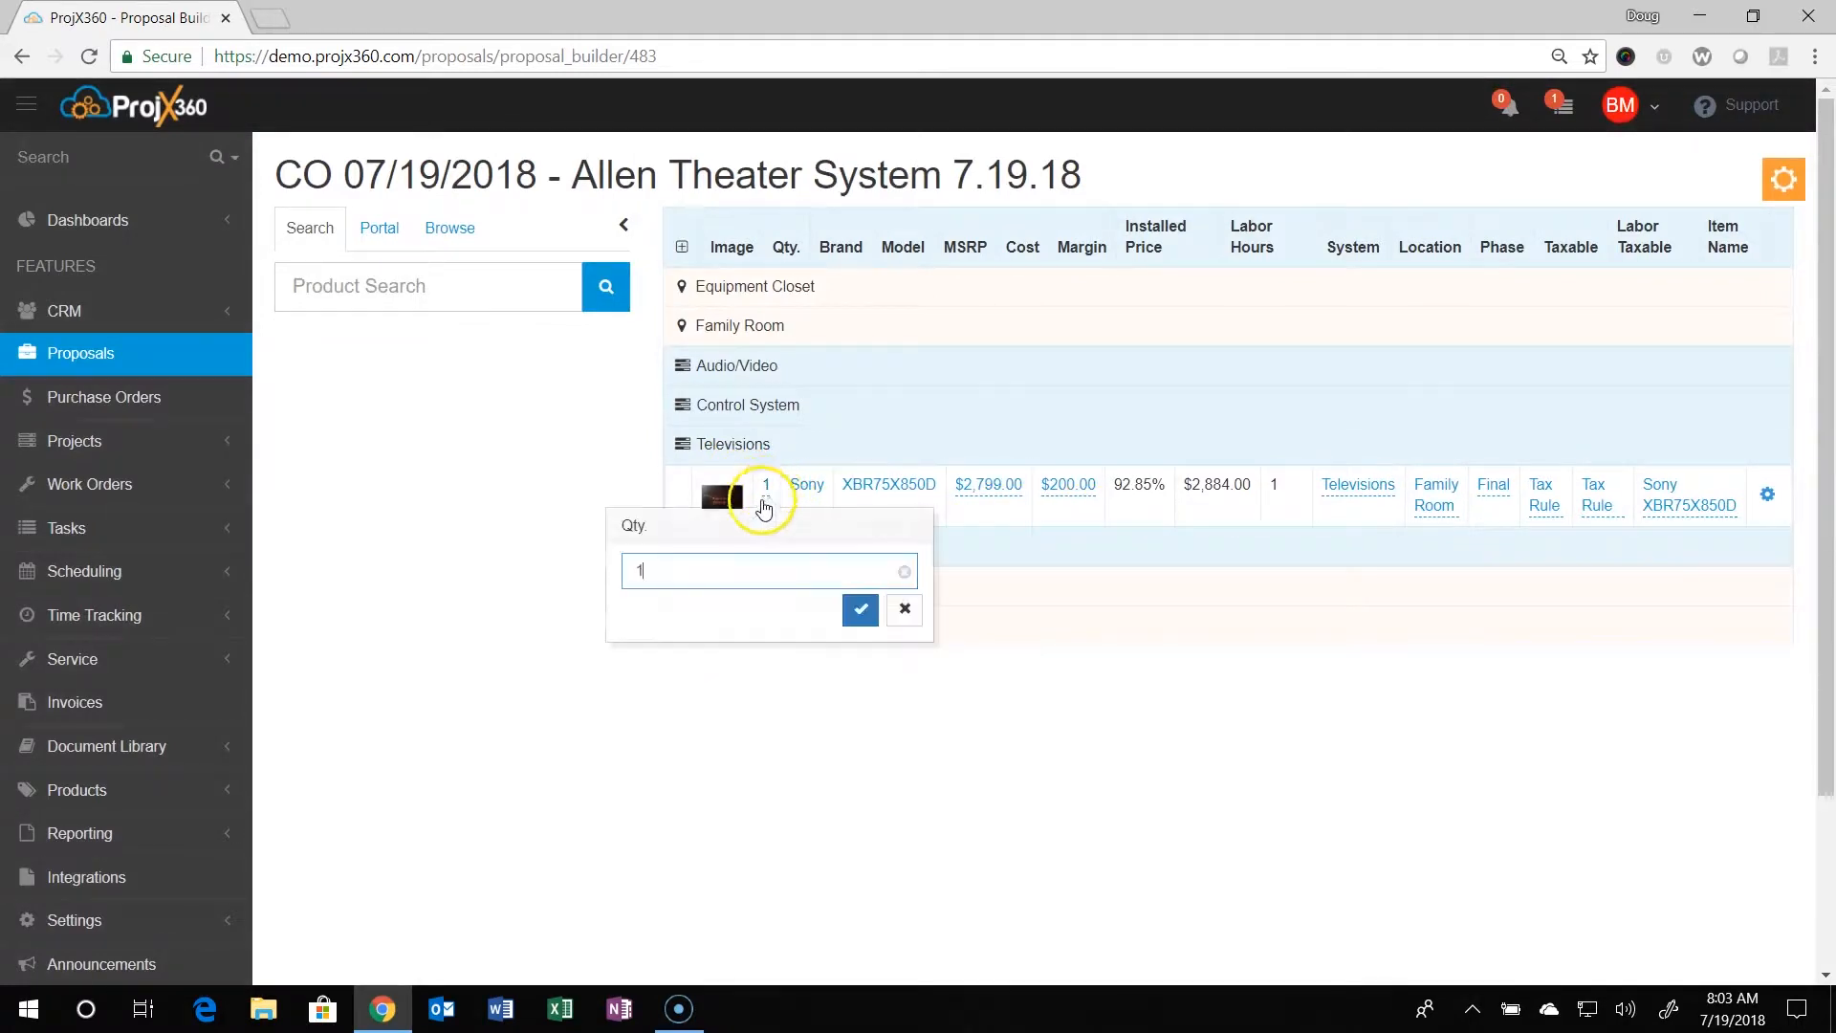
click(640, 572)
text(-)
click(862, 610)
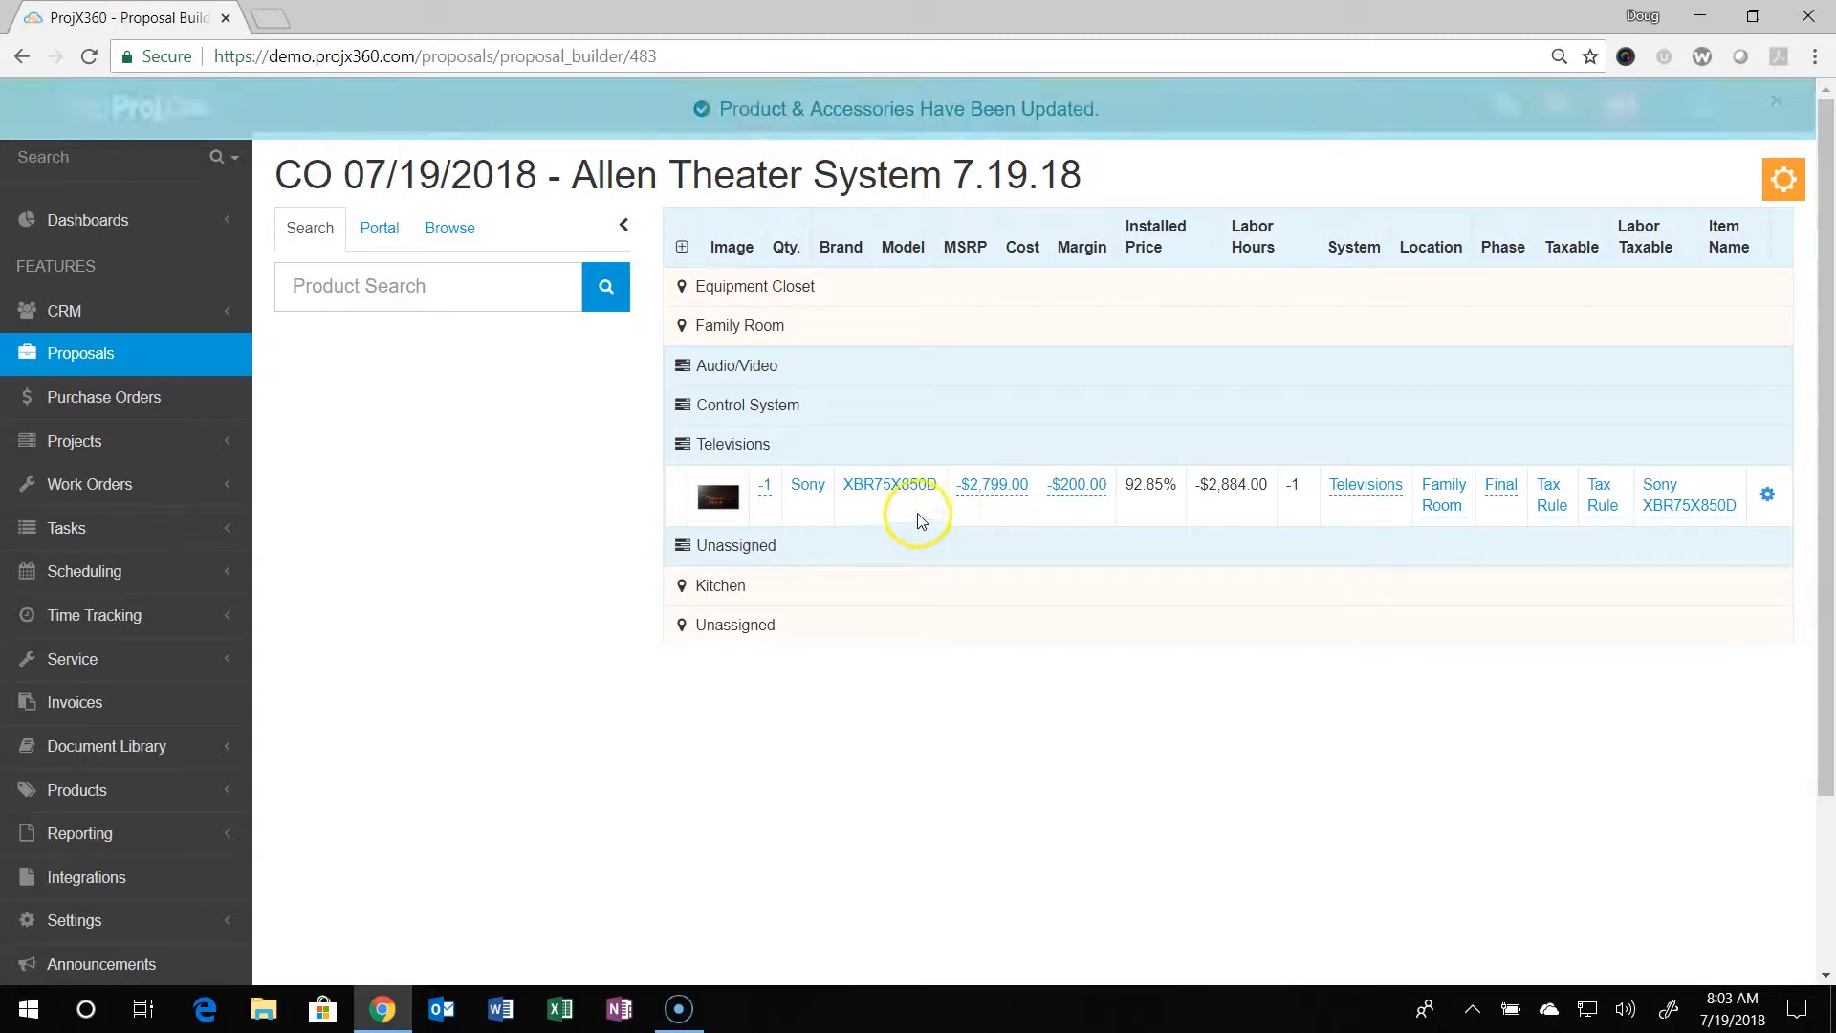
- Search the products for "Sony xbr" and add the XBR65X850D to Family Room's Televisions, leaving out the suggested Binary cable accessory
click(318, 280)
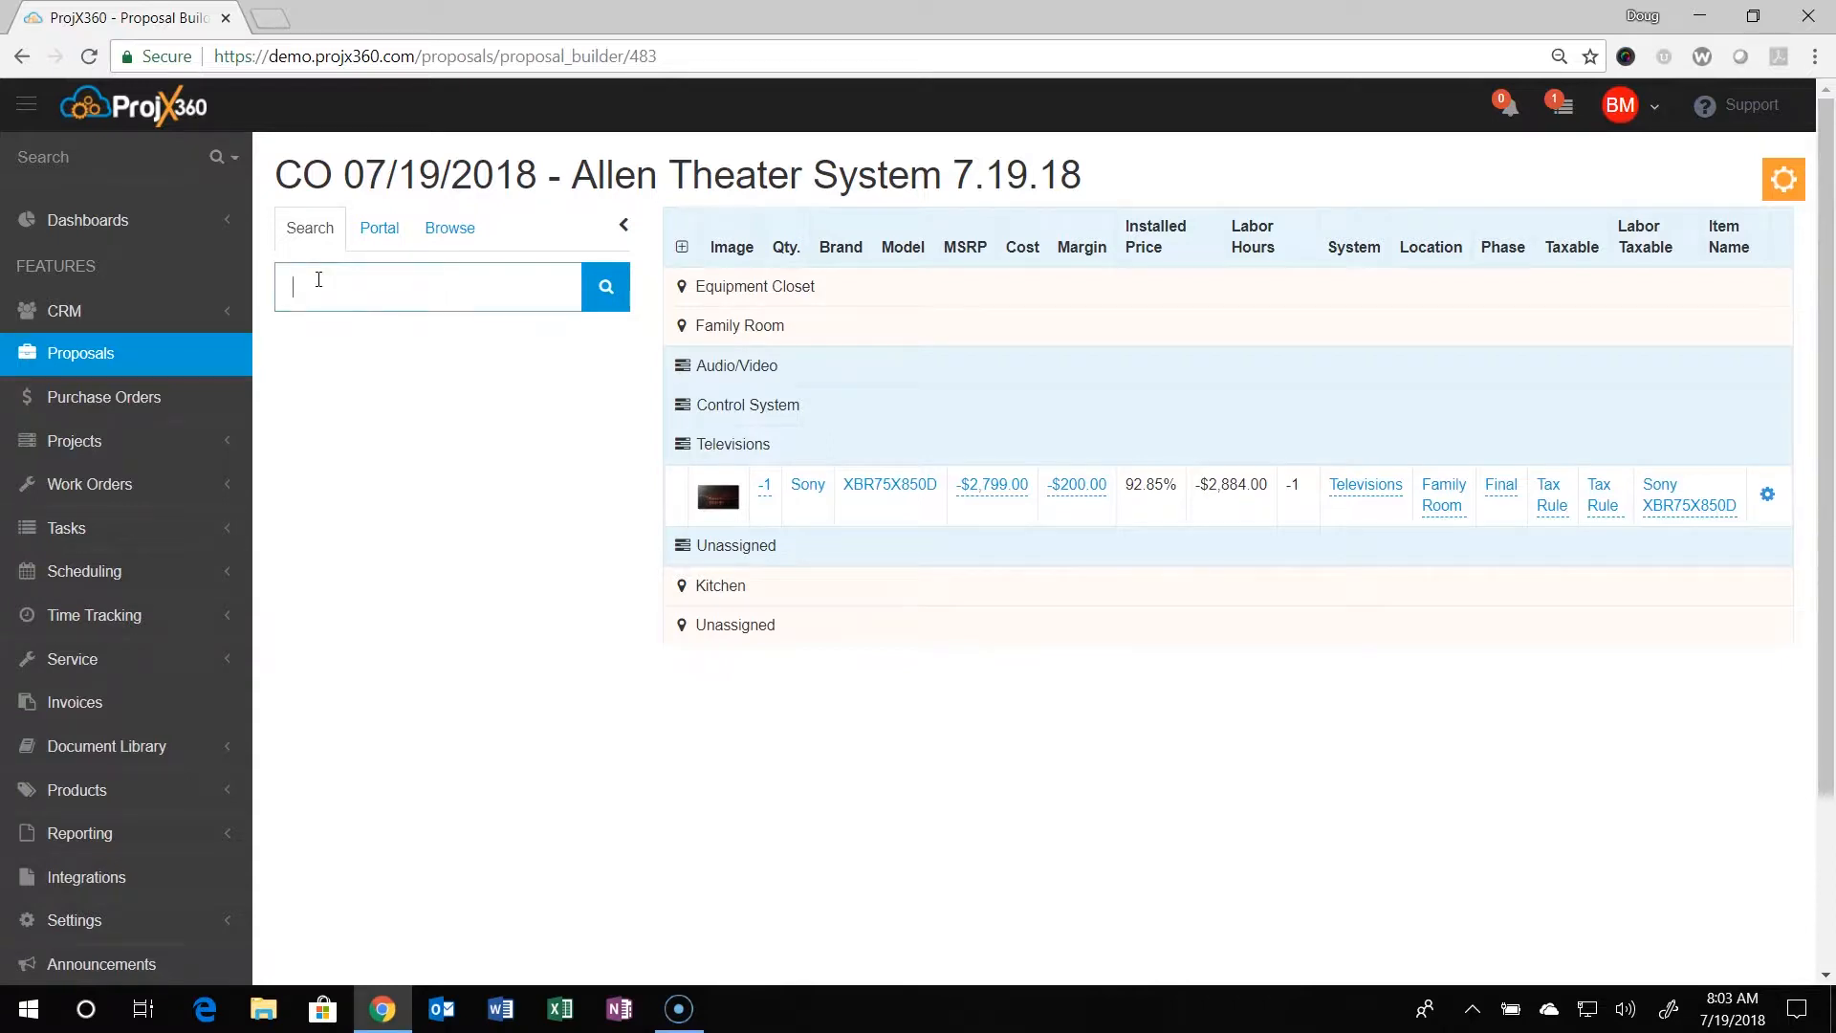
text(Sony xbr)
key(Return)
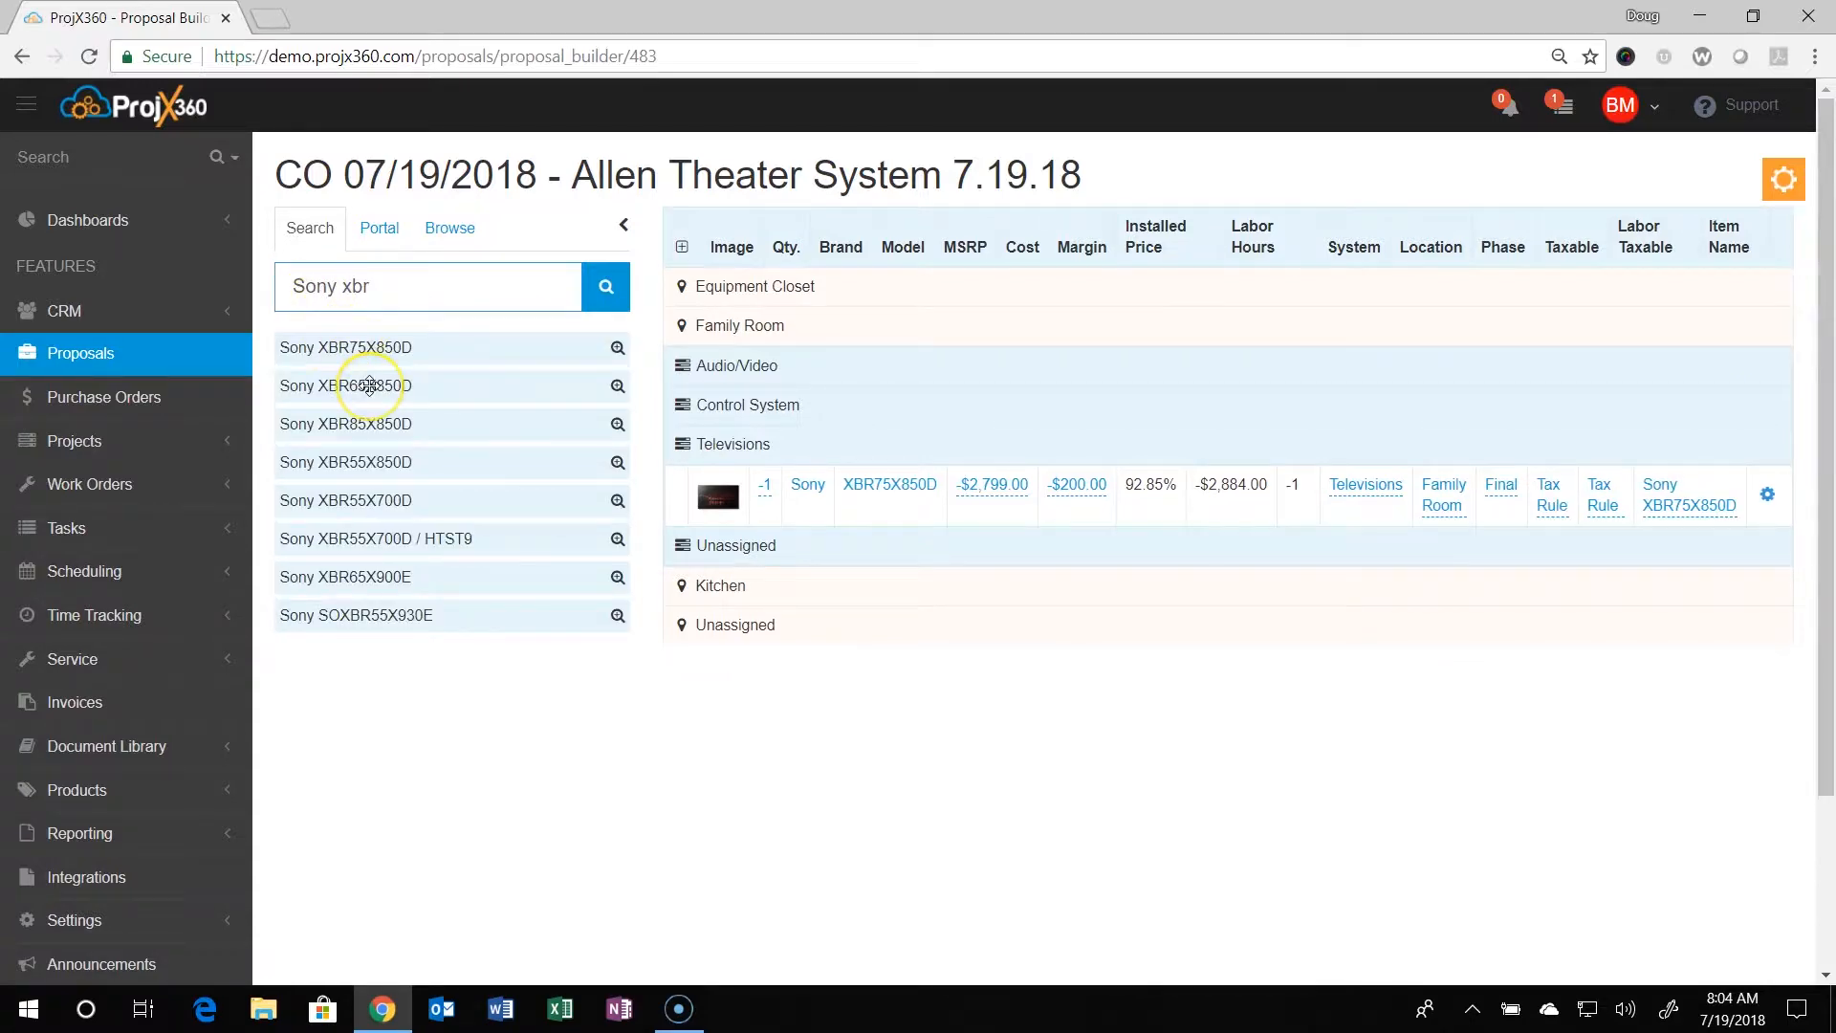
drag(370, 385, 793, 445)
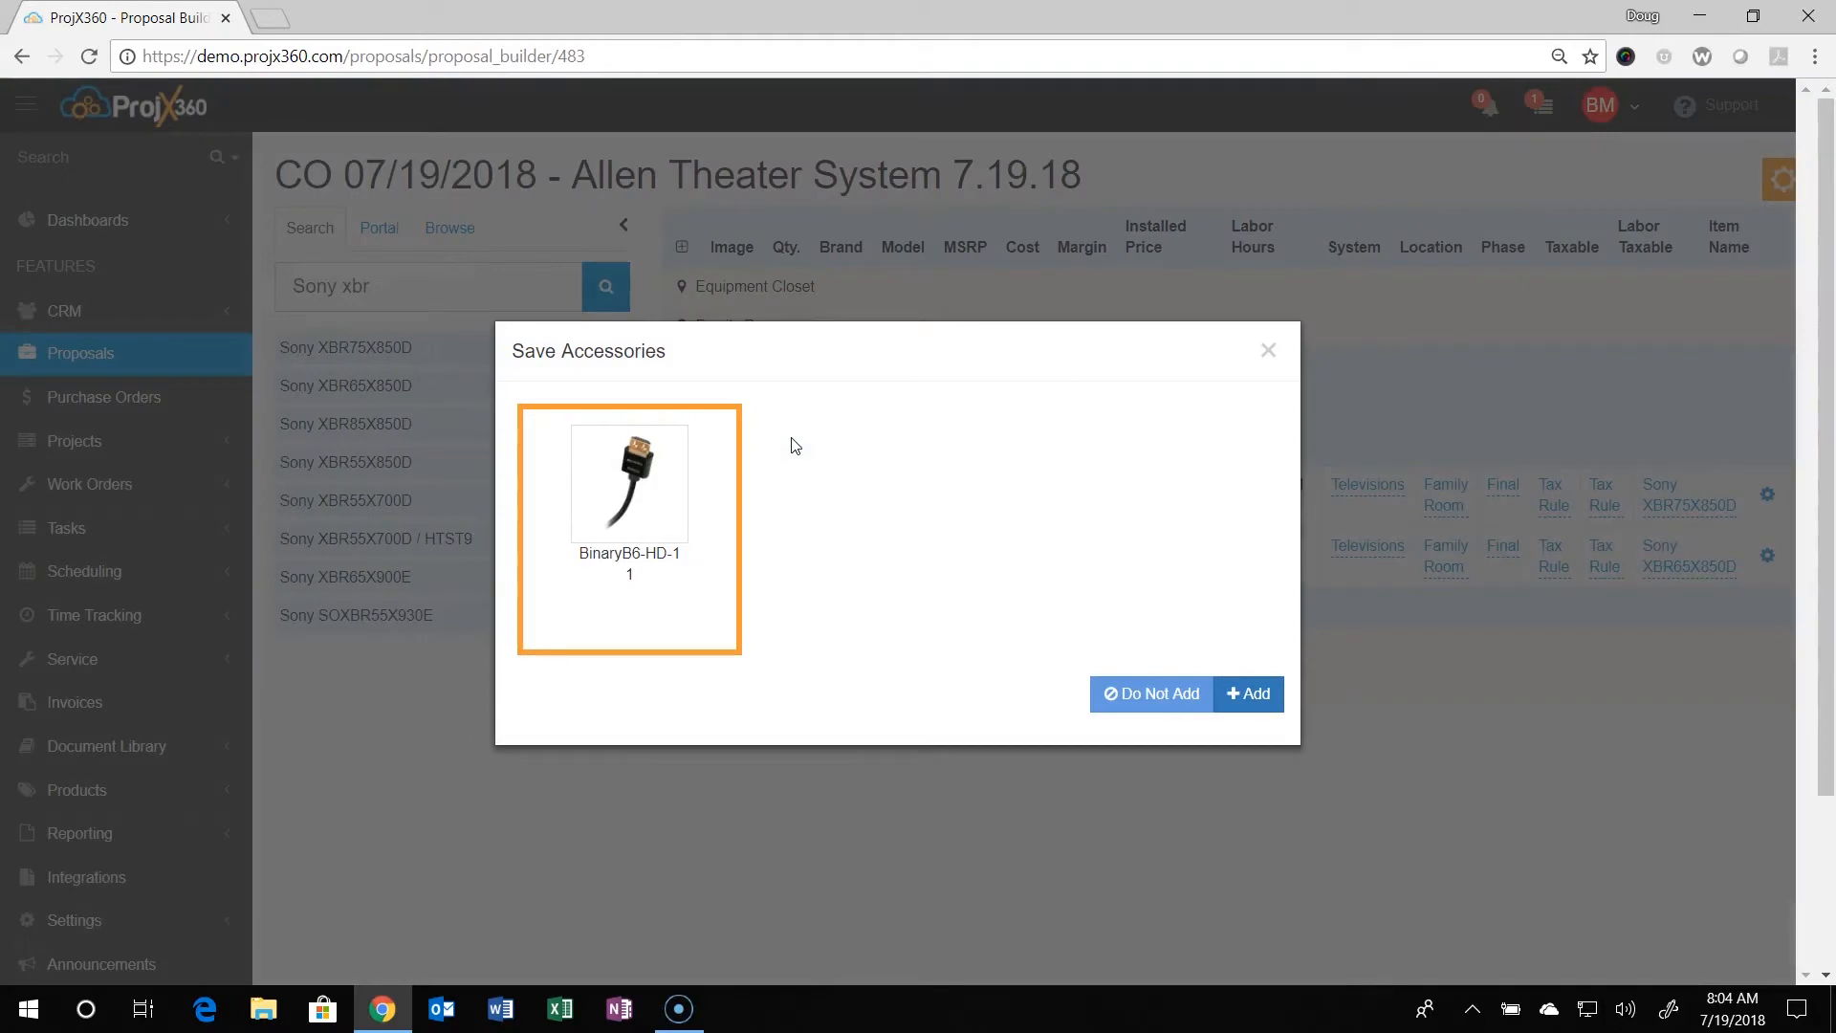
click(624, 529)
click(1247, 692)
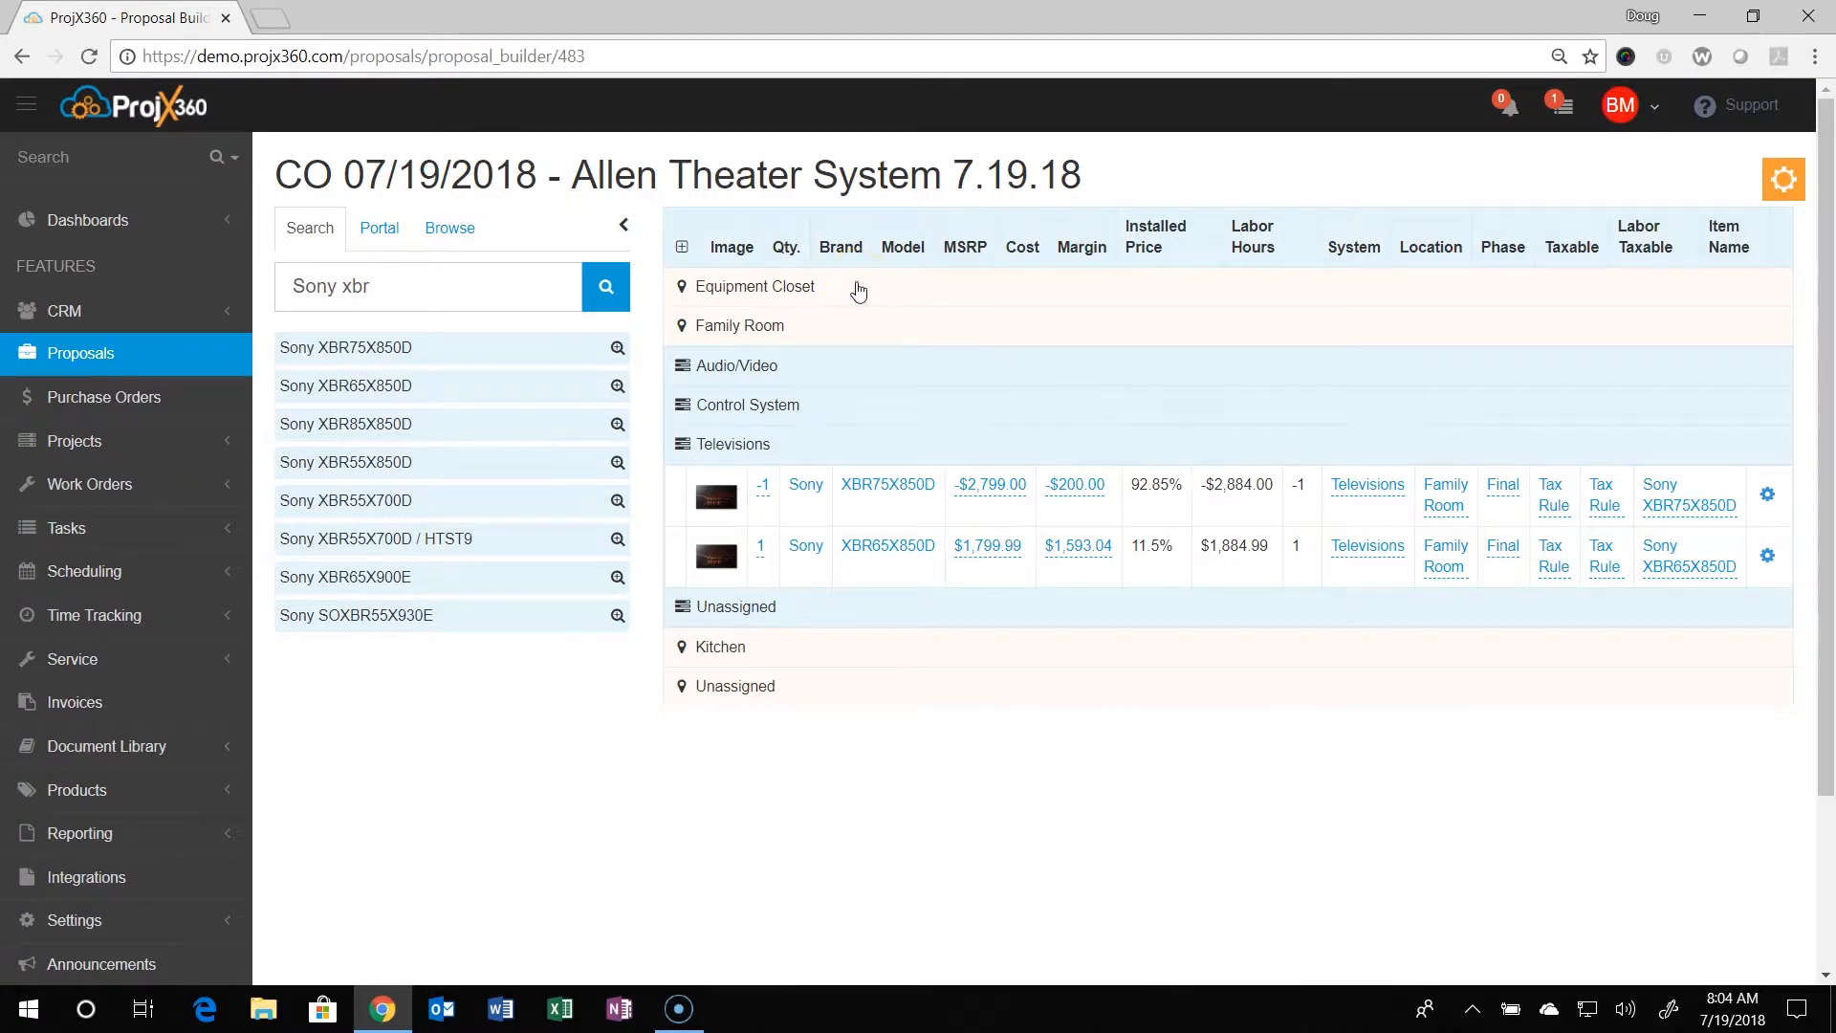
- Collapse Family Room and set up the change order's proposal document with the type Proposals by Location
click(780, 328)
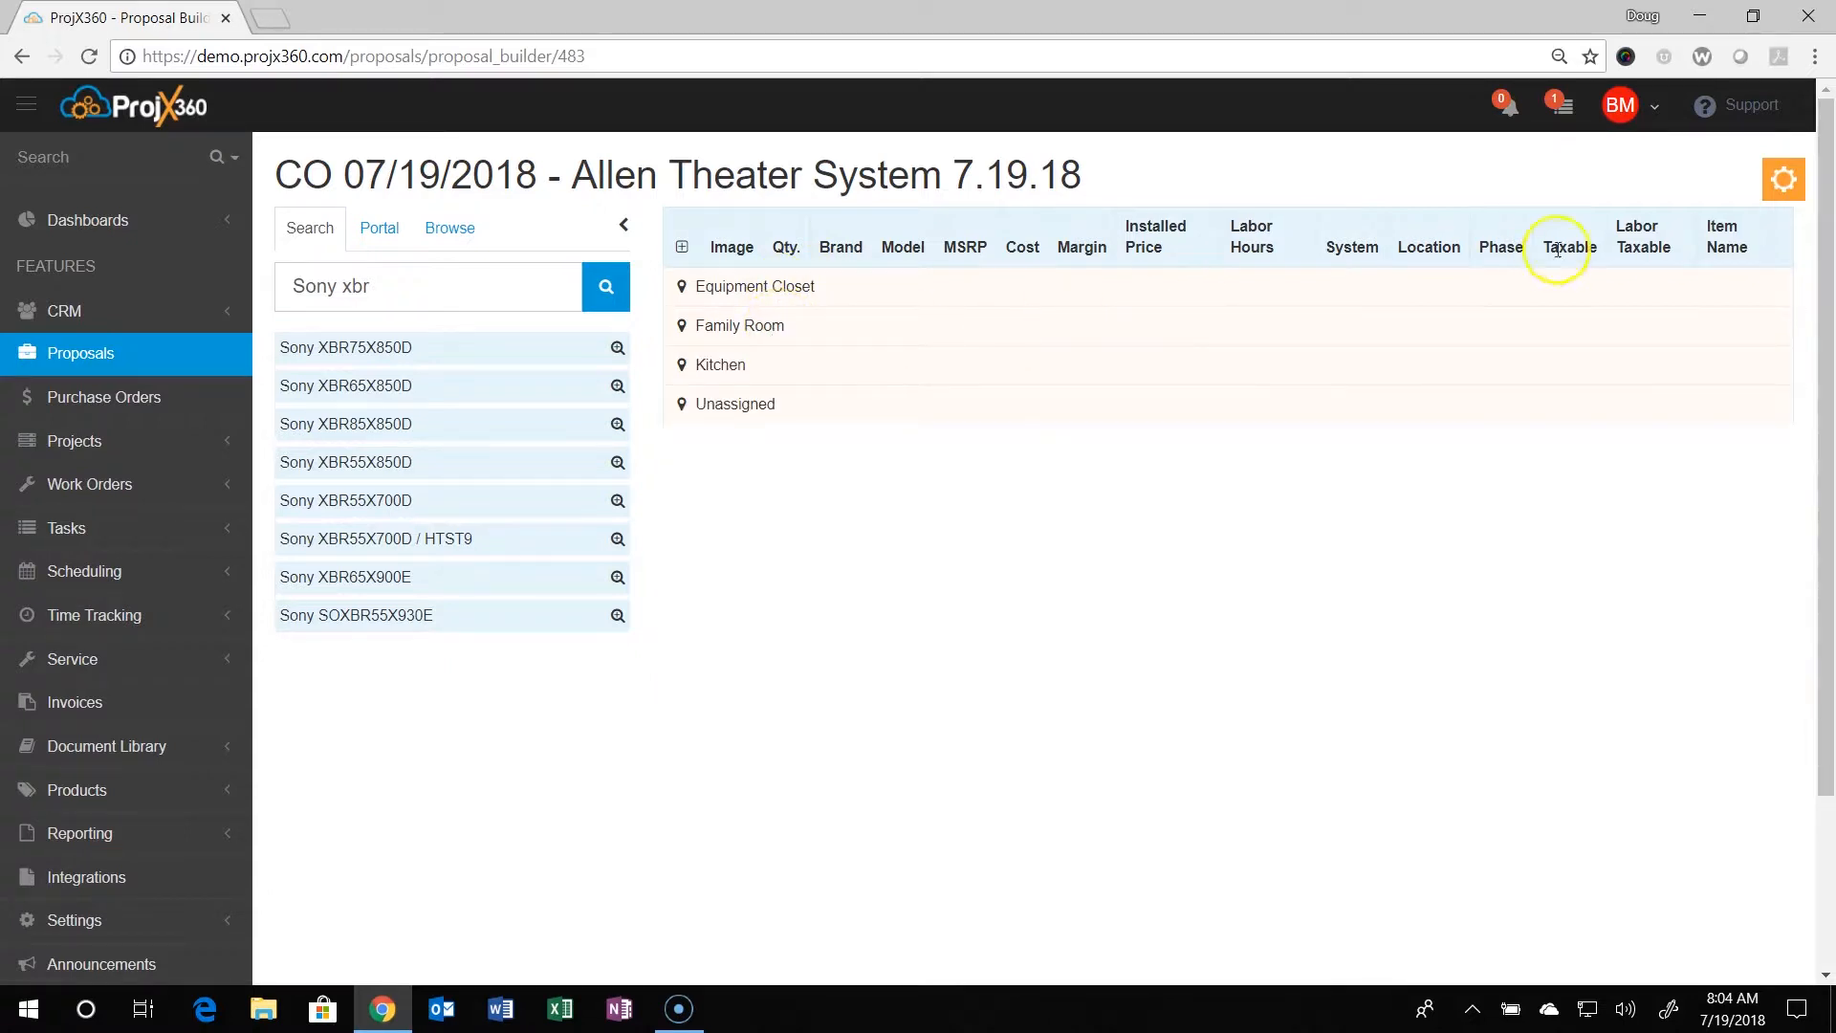
click(1778, 191)
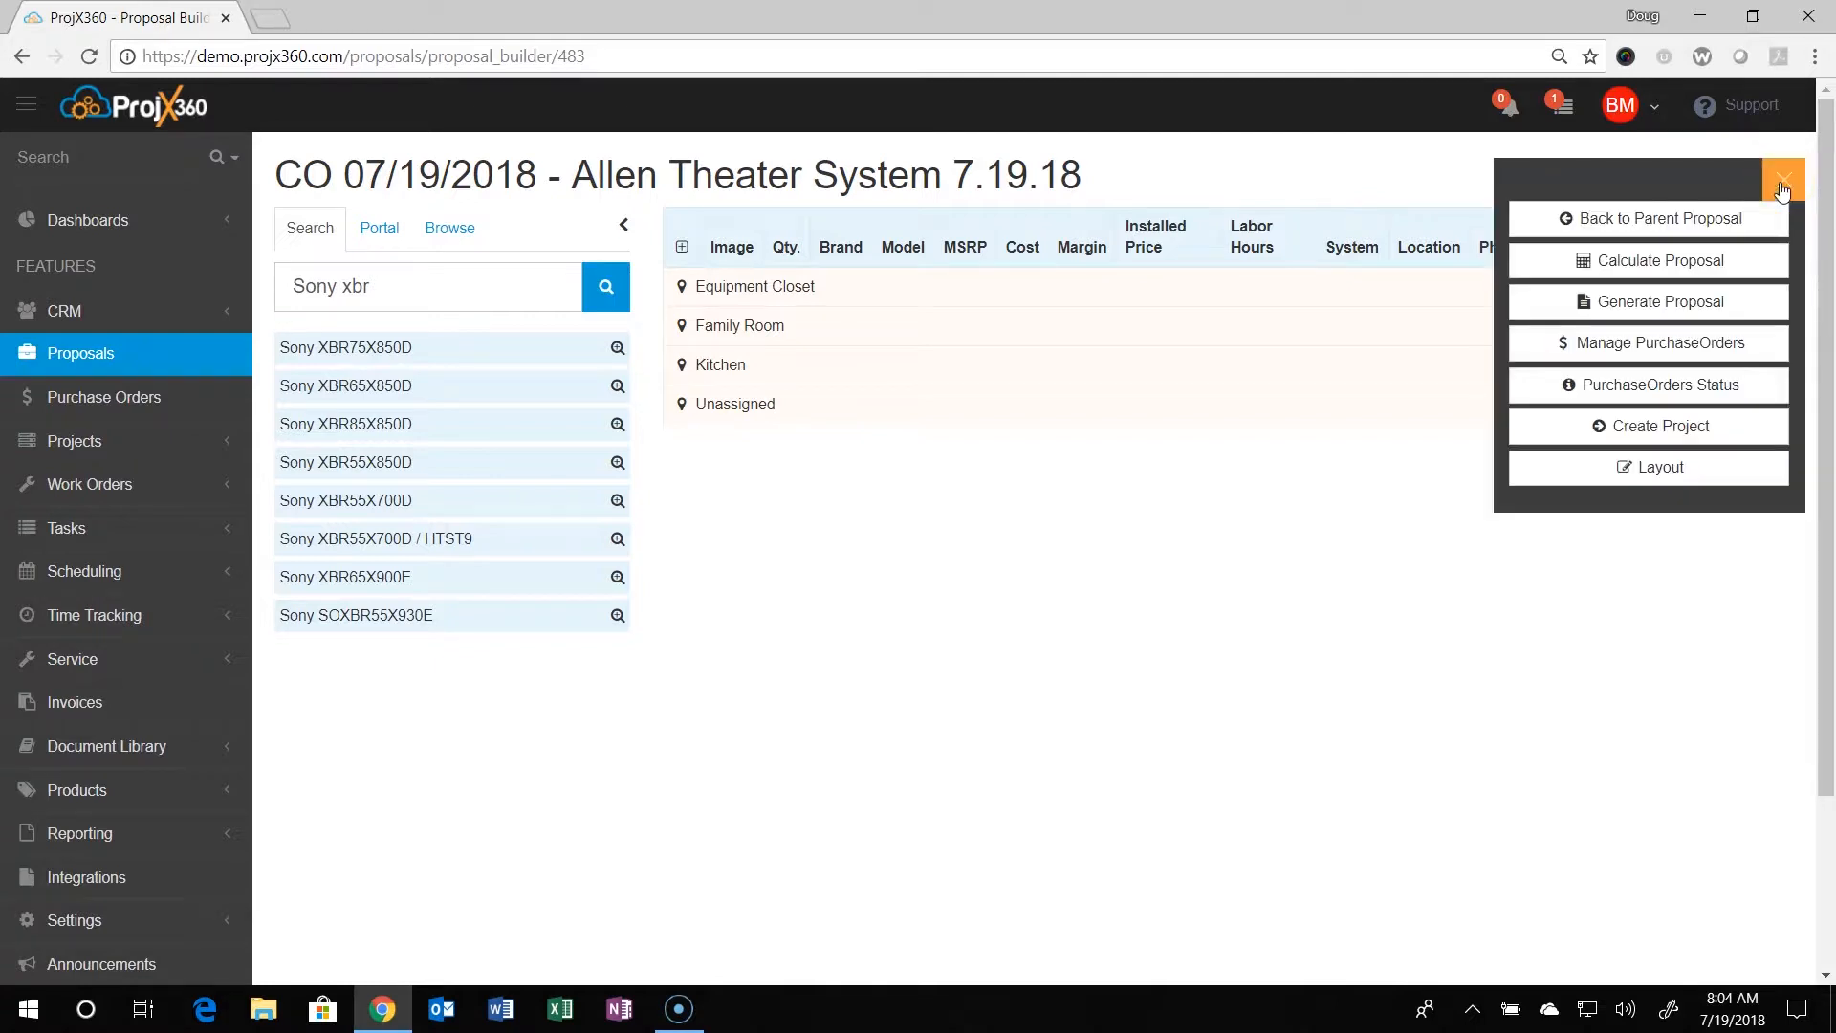
click(1627, 304)
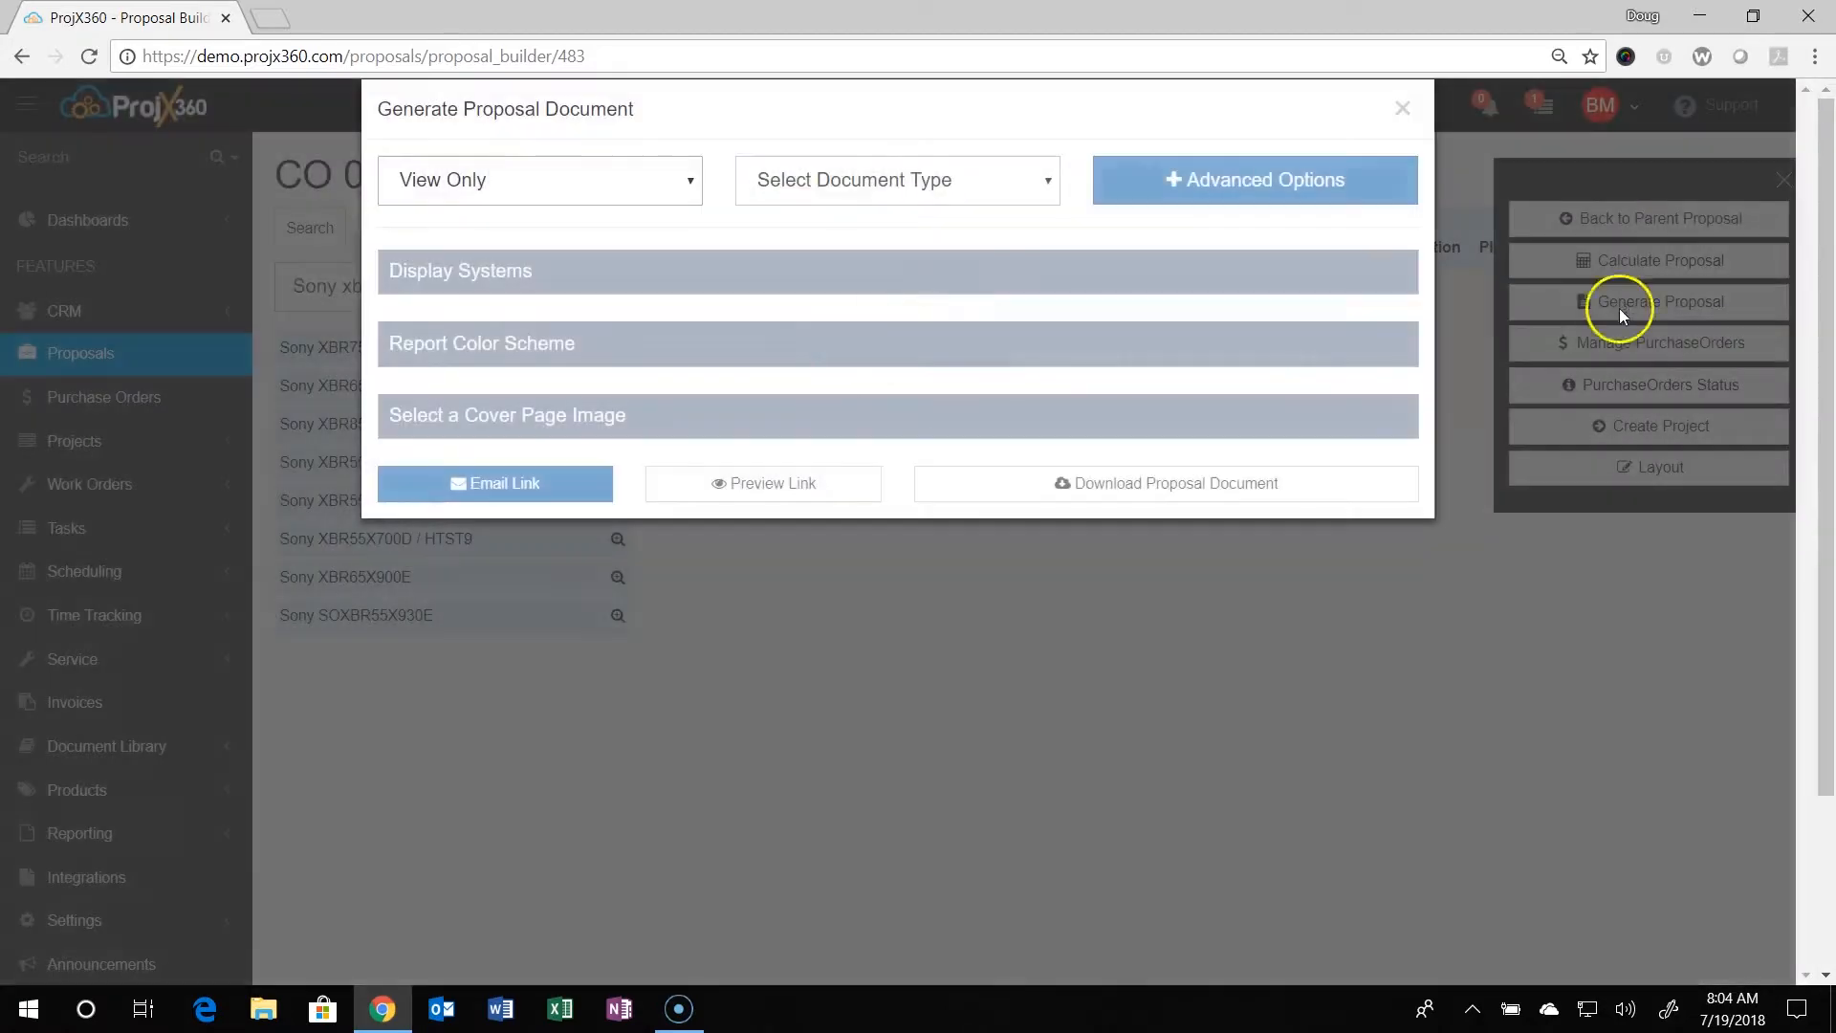
click(851, 186)
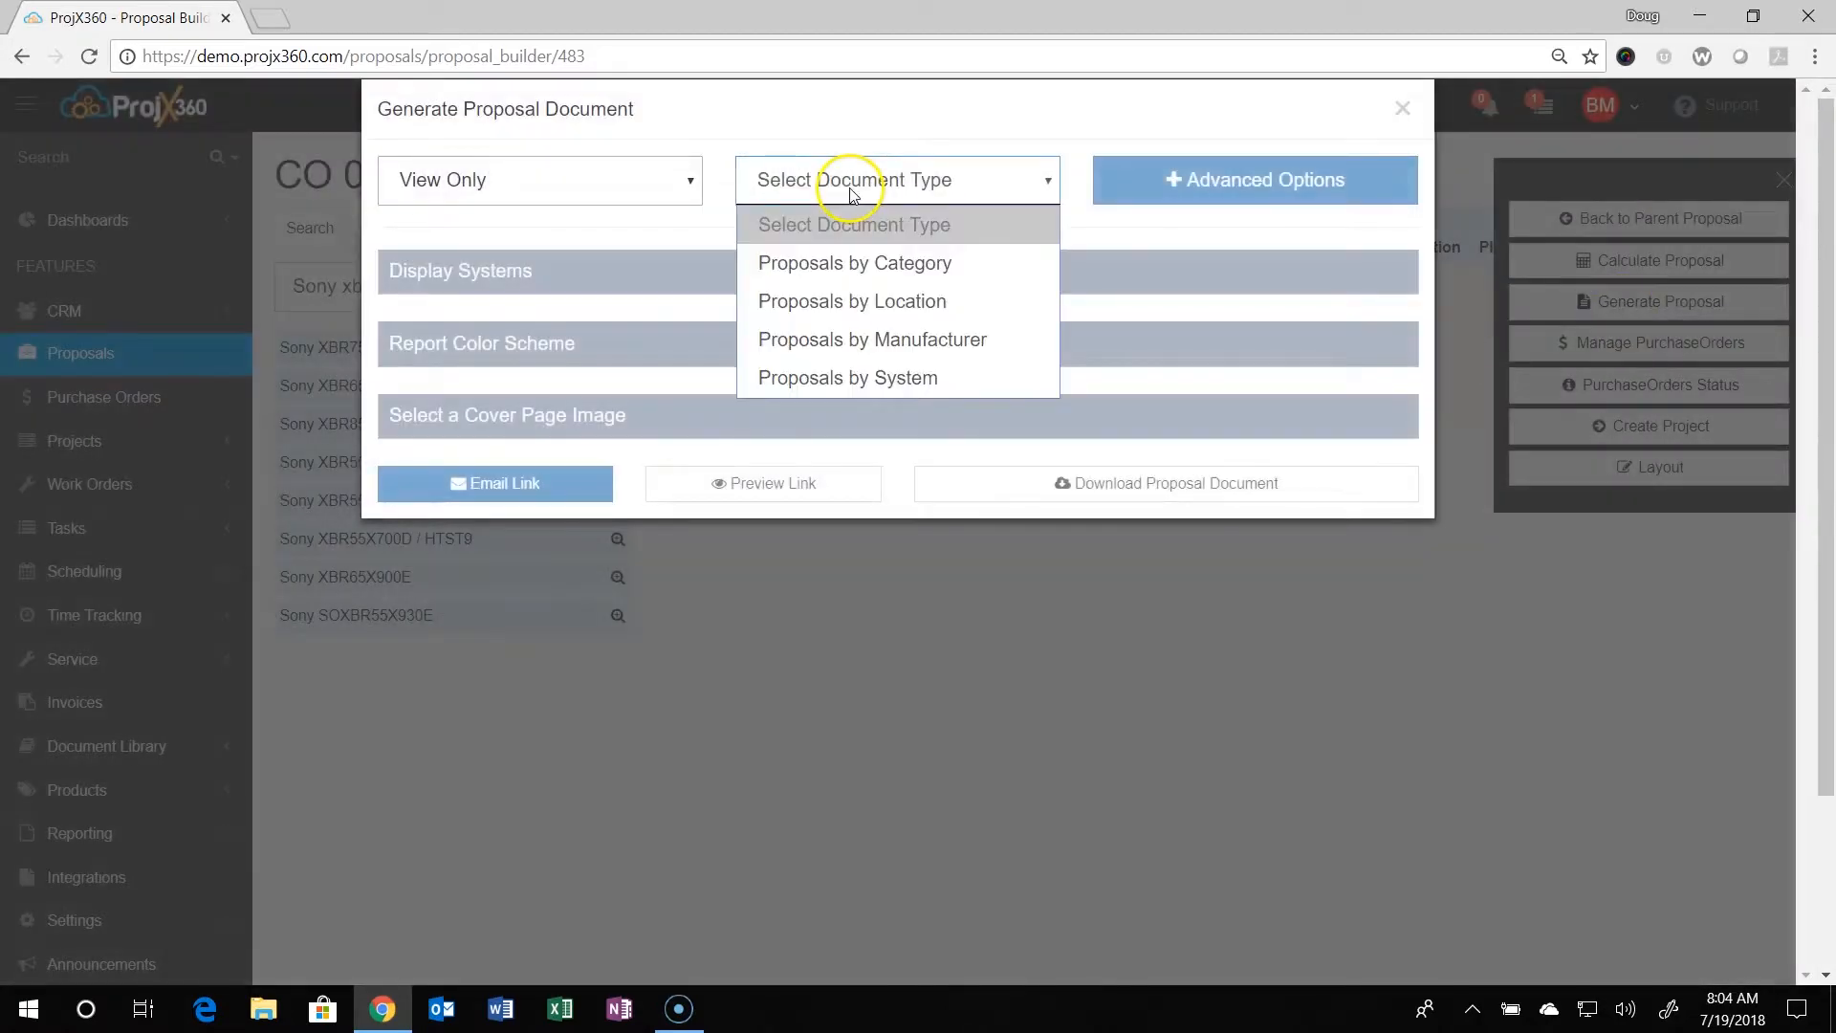
click(876, 300)
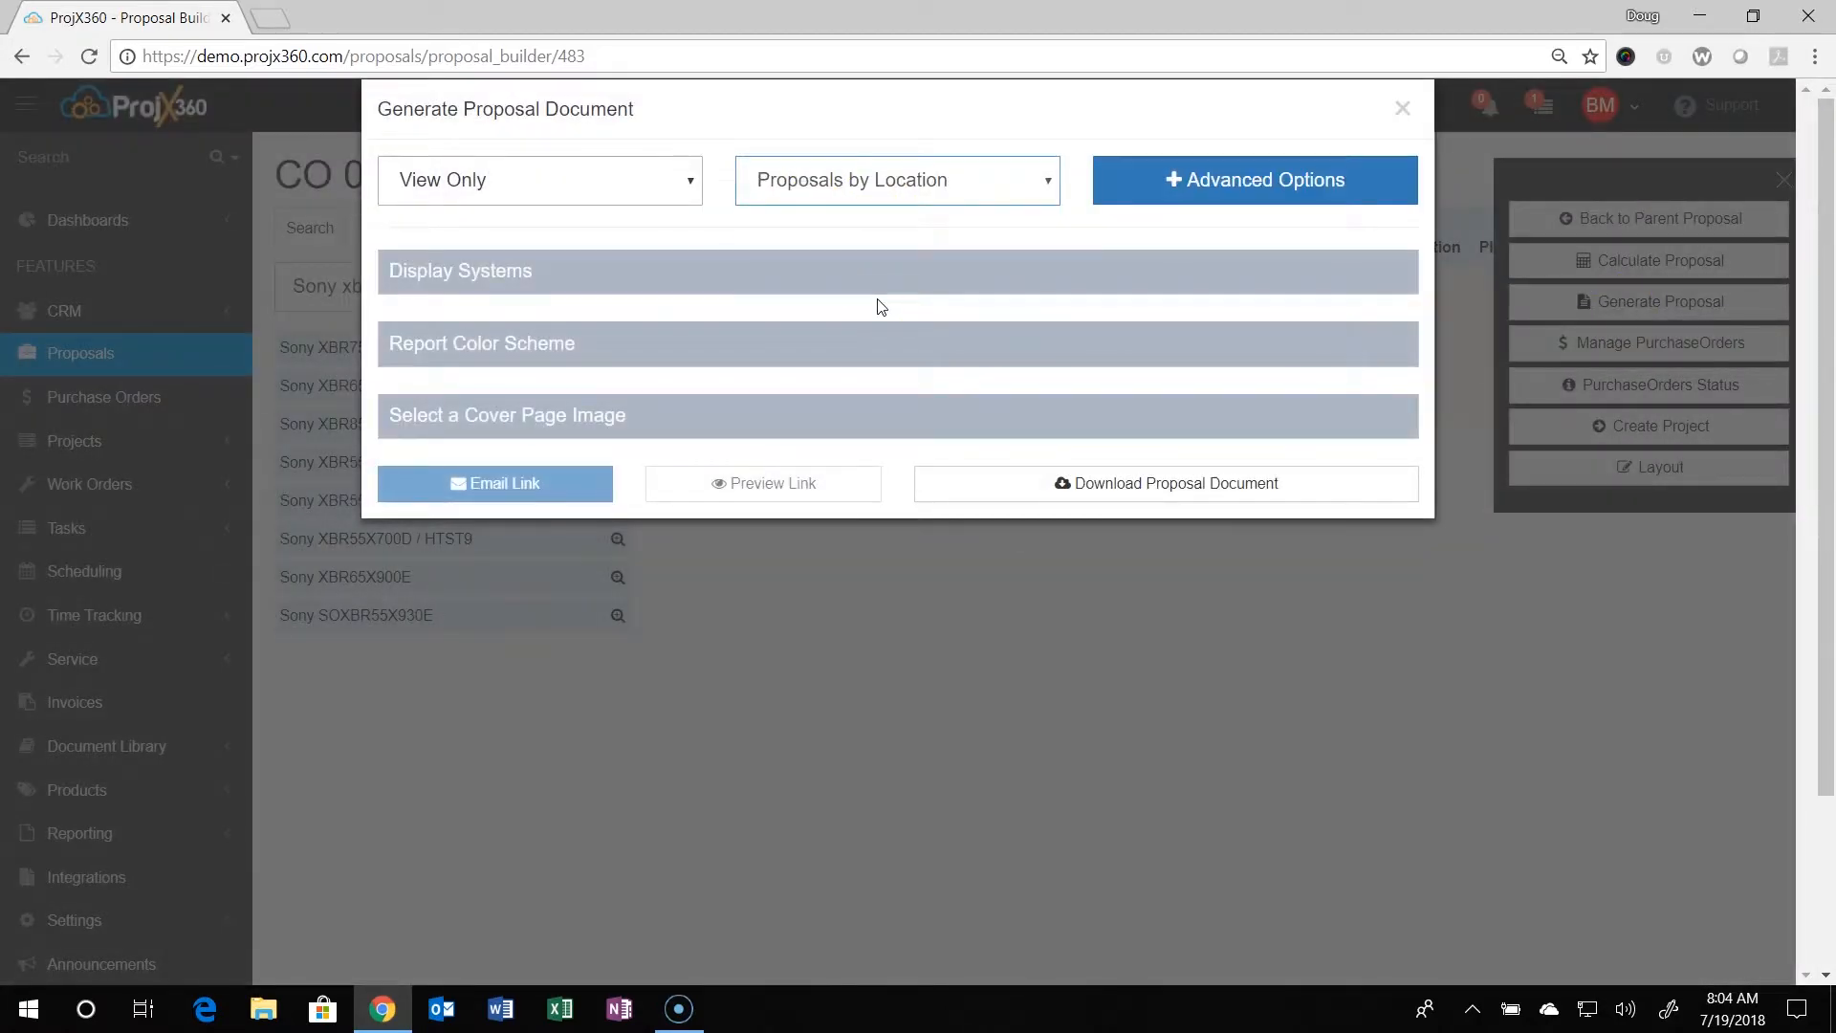
- Choose the city skyline as the cover page image and download the proposal document, keeping all systems displayed
click(813, 279)
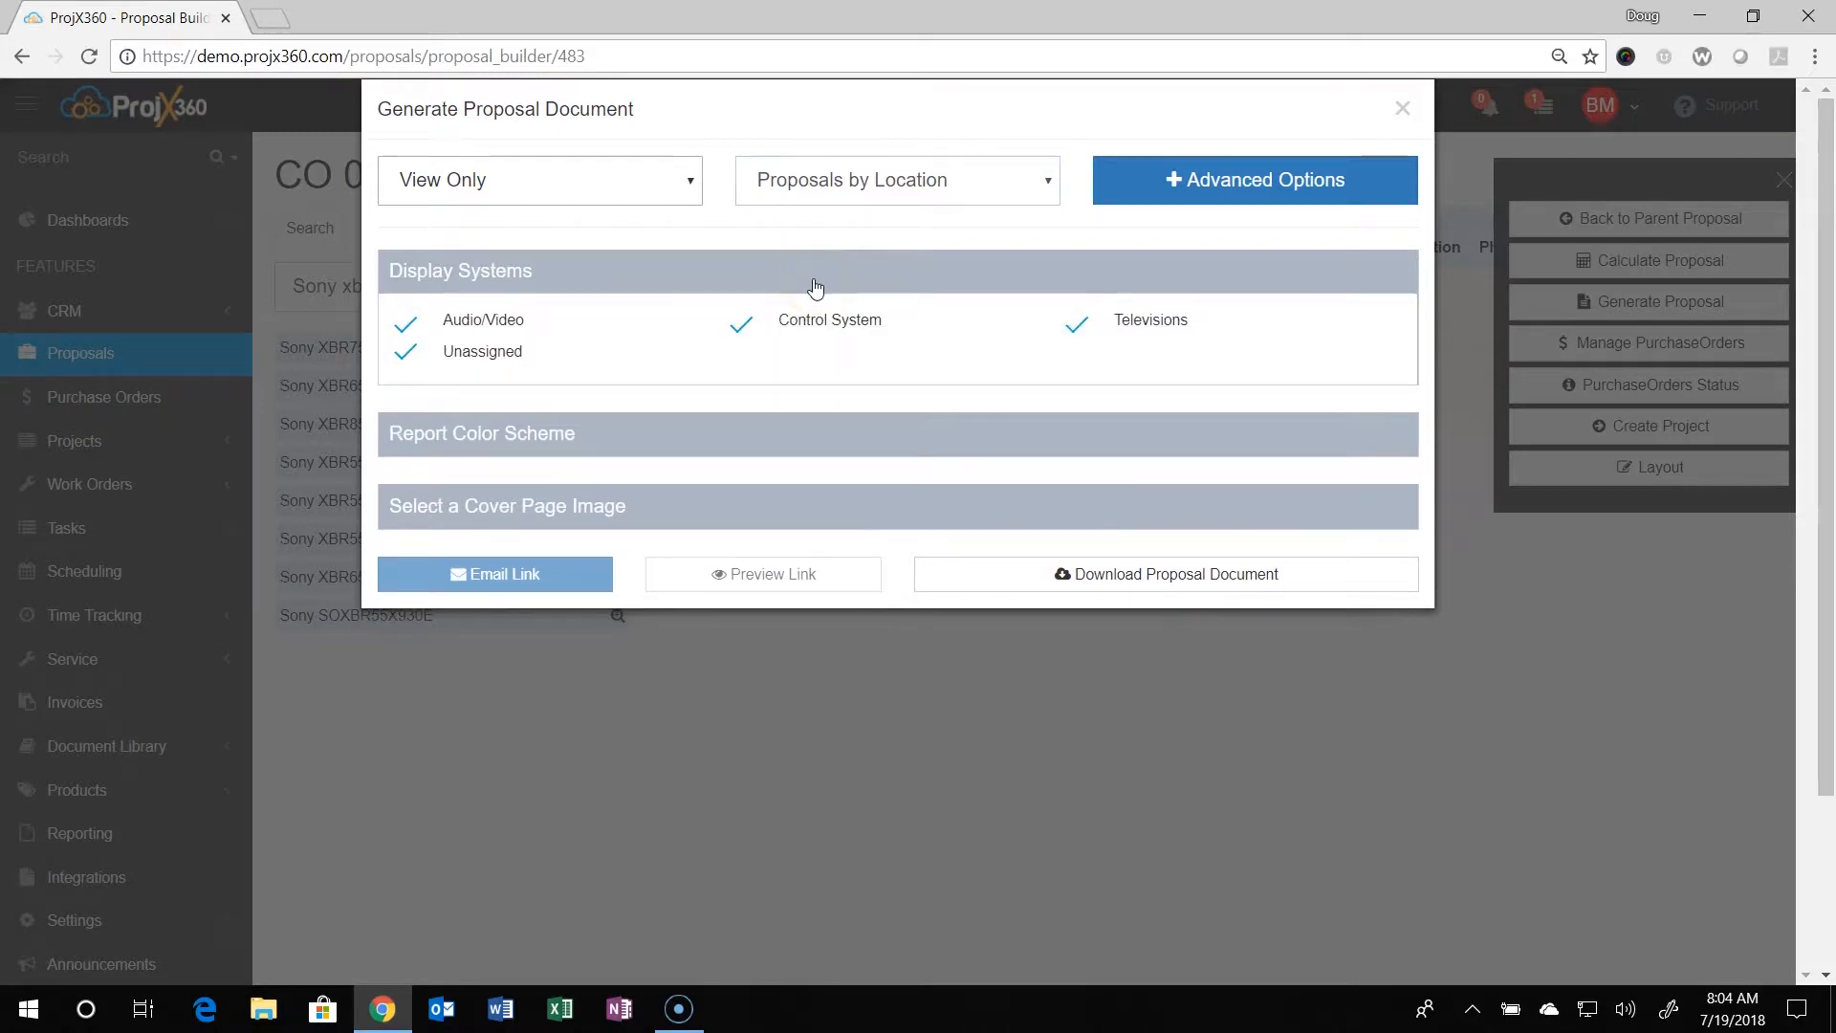
click(815, 288)
click(808, 422)
click(972, 776)
click(831, 419)
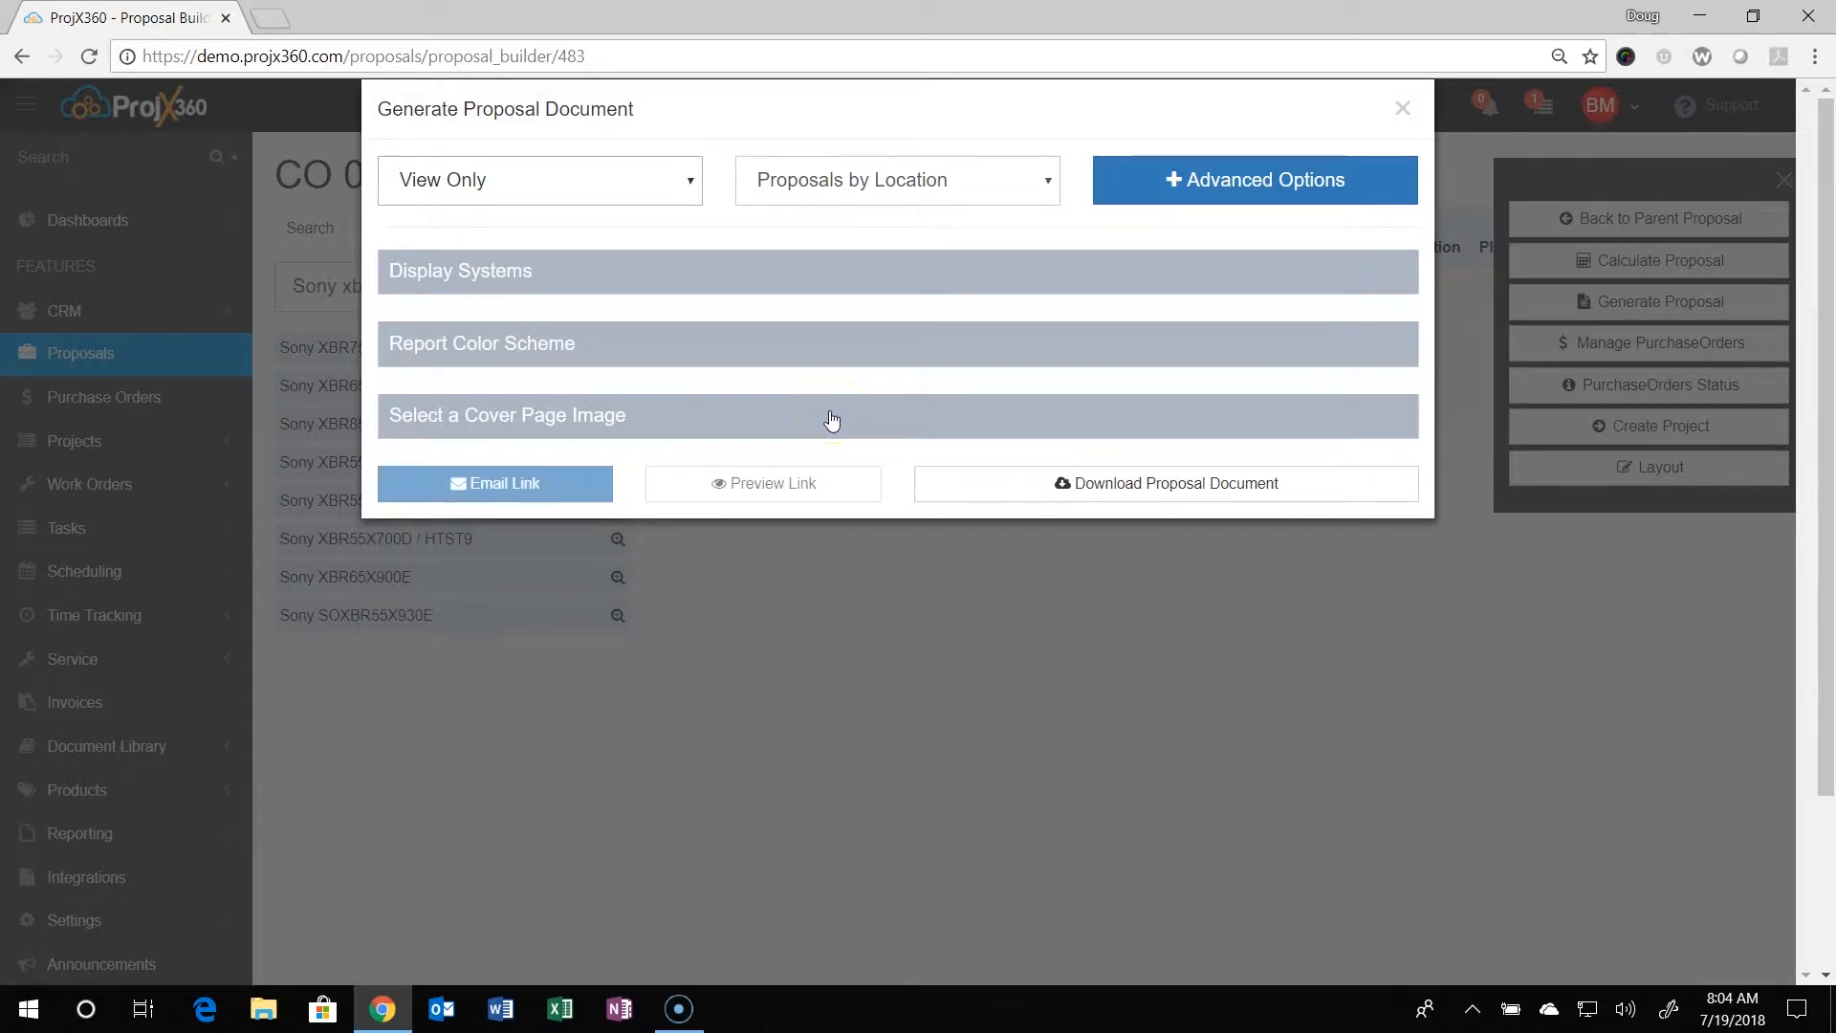
click(1087, 483)
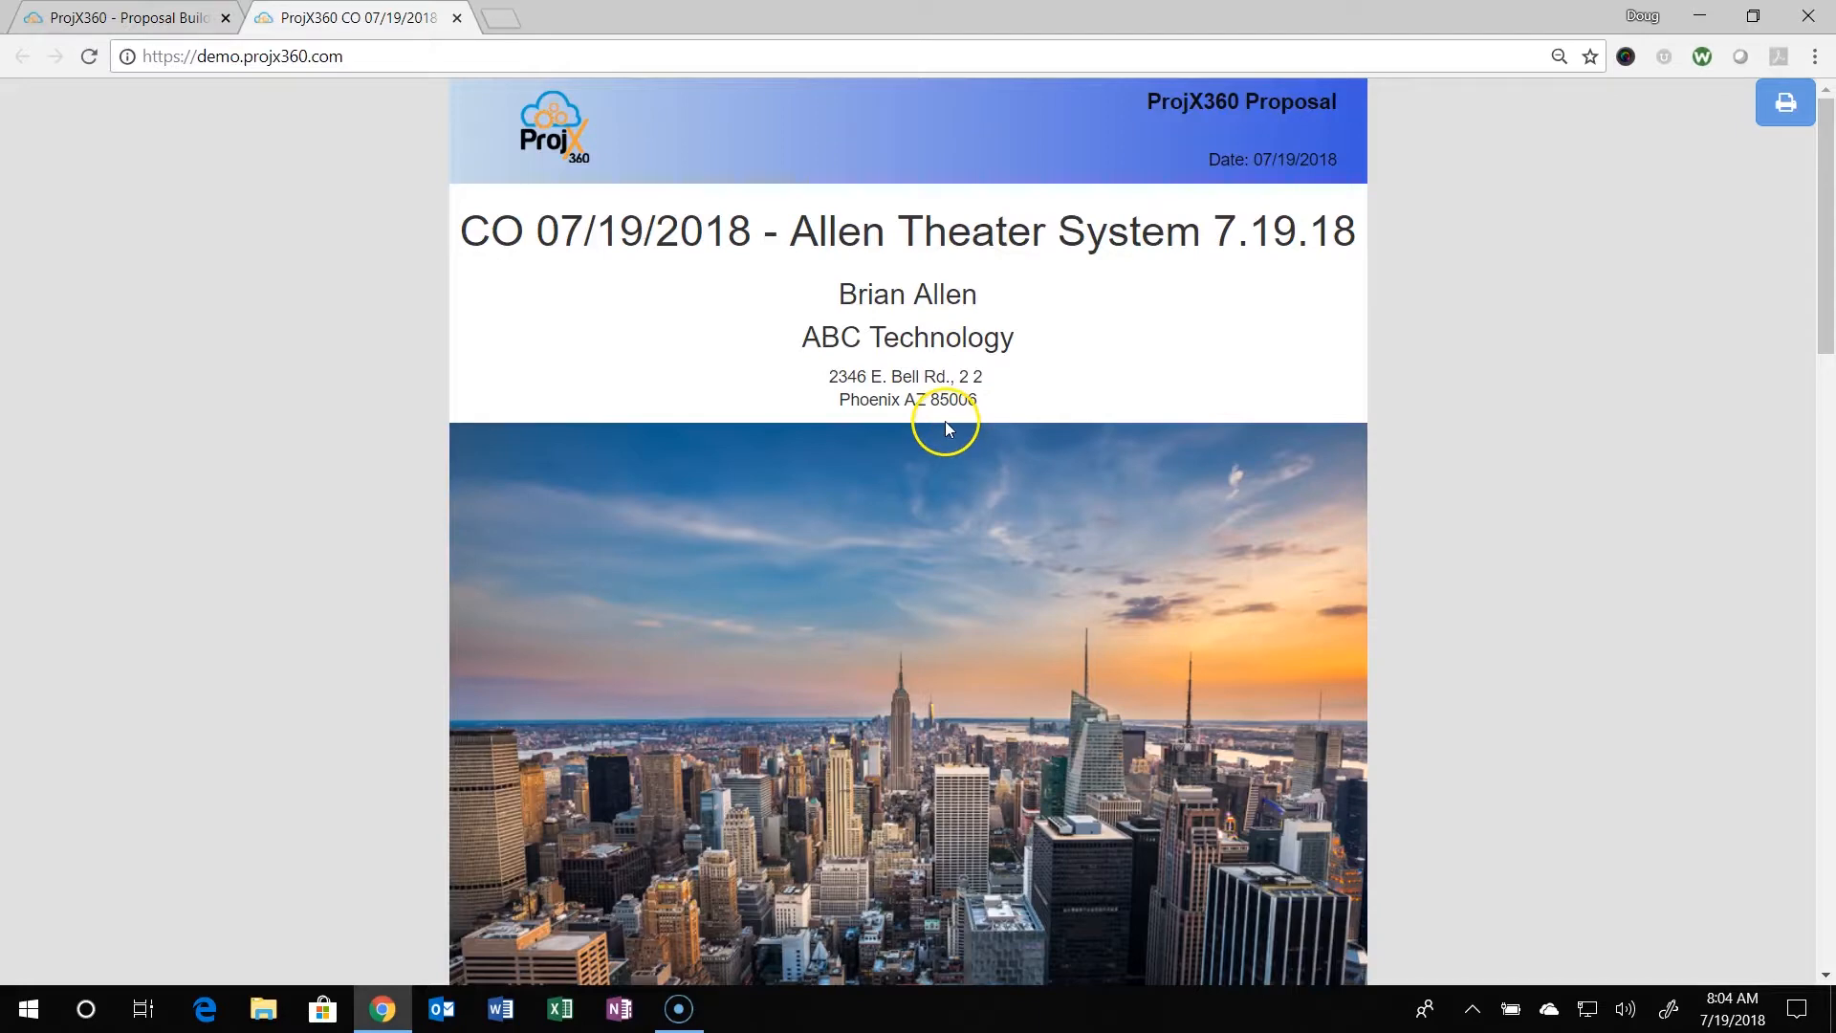
- Review the Family Room items, proposal summary, payment schedule and contract in the generated change order document
scroll(869, 335, down, 3)
scroll(869, 330, down, 9)
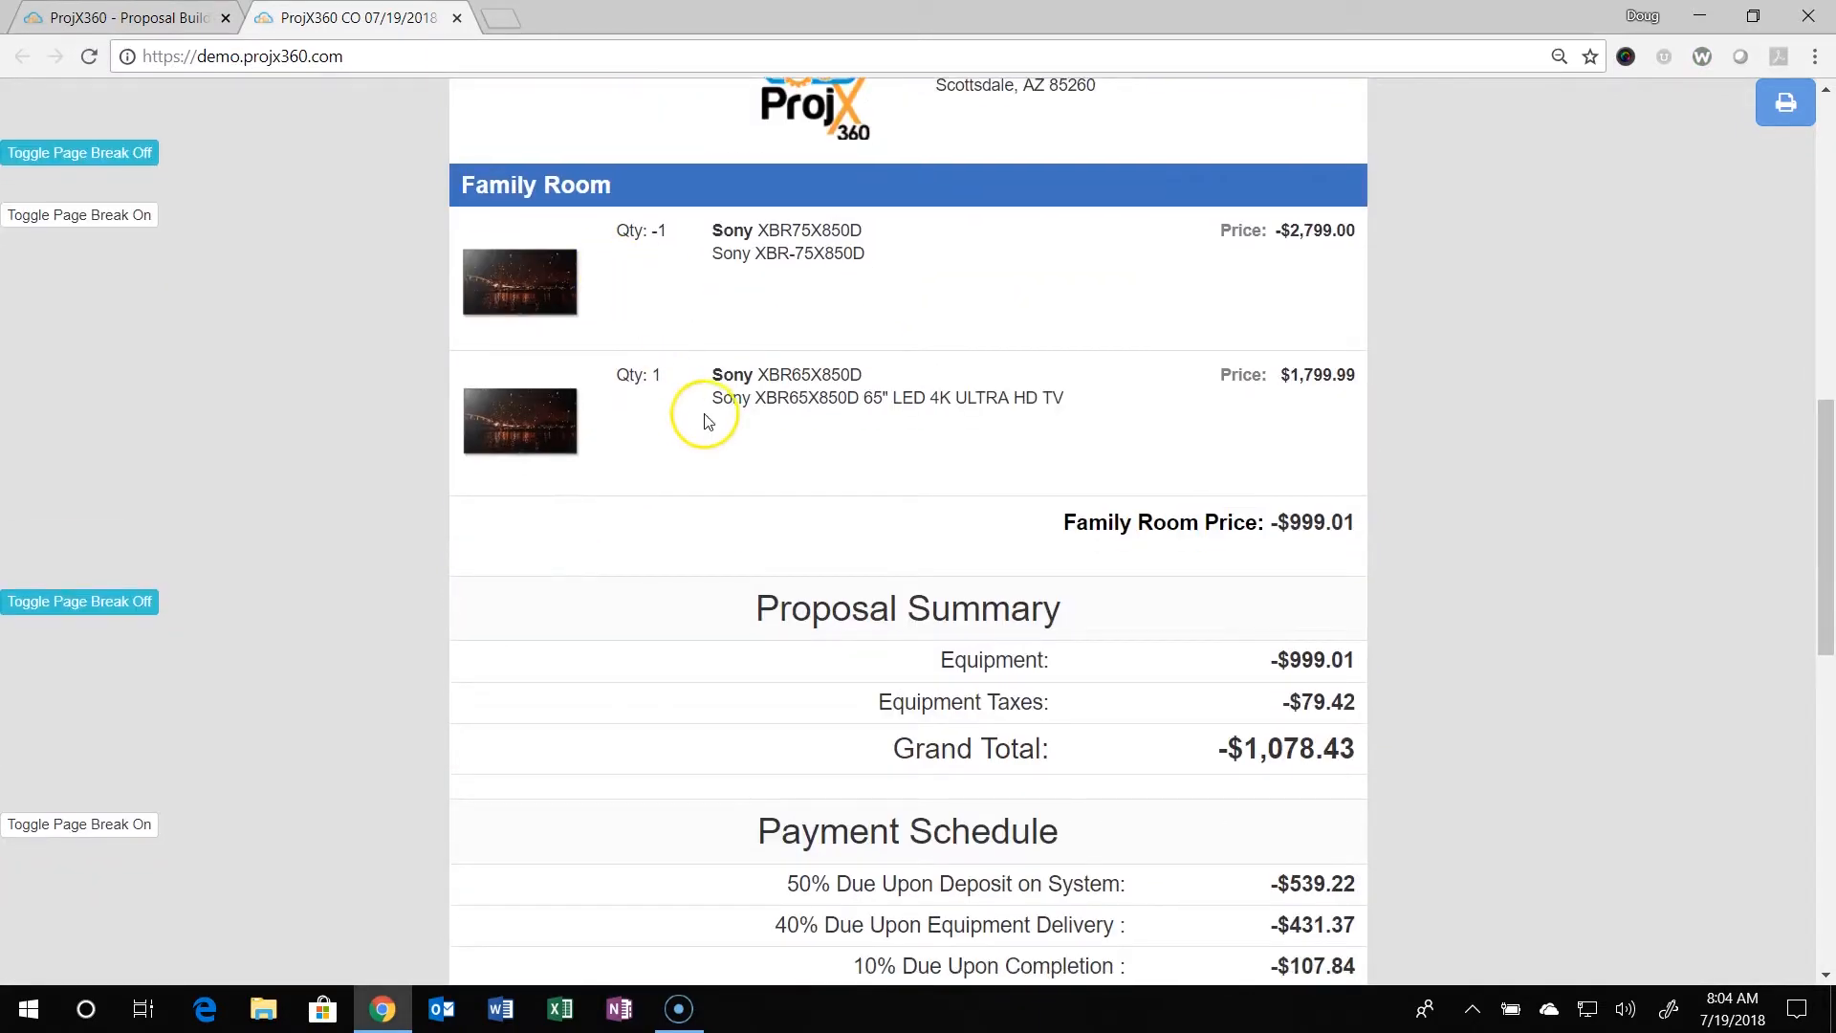
scroll(841, 419, down, 4)
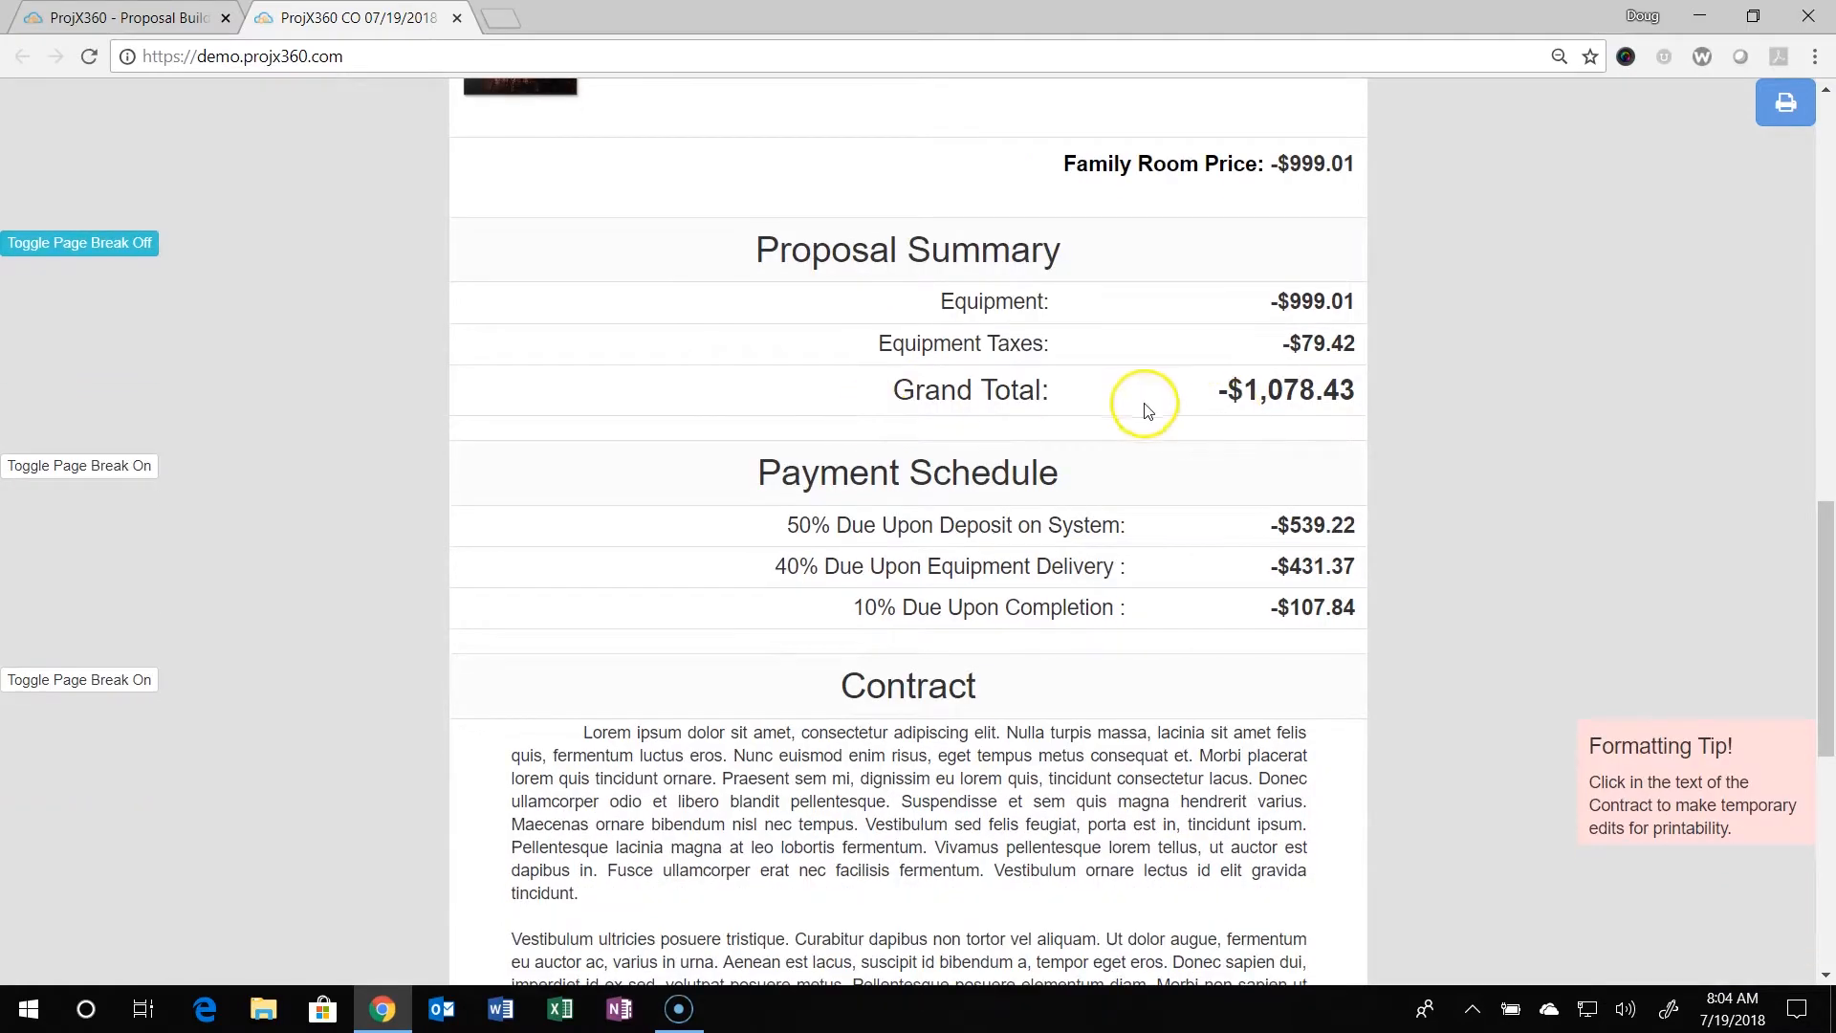
scroll(1234, 394, down, 7)
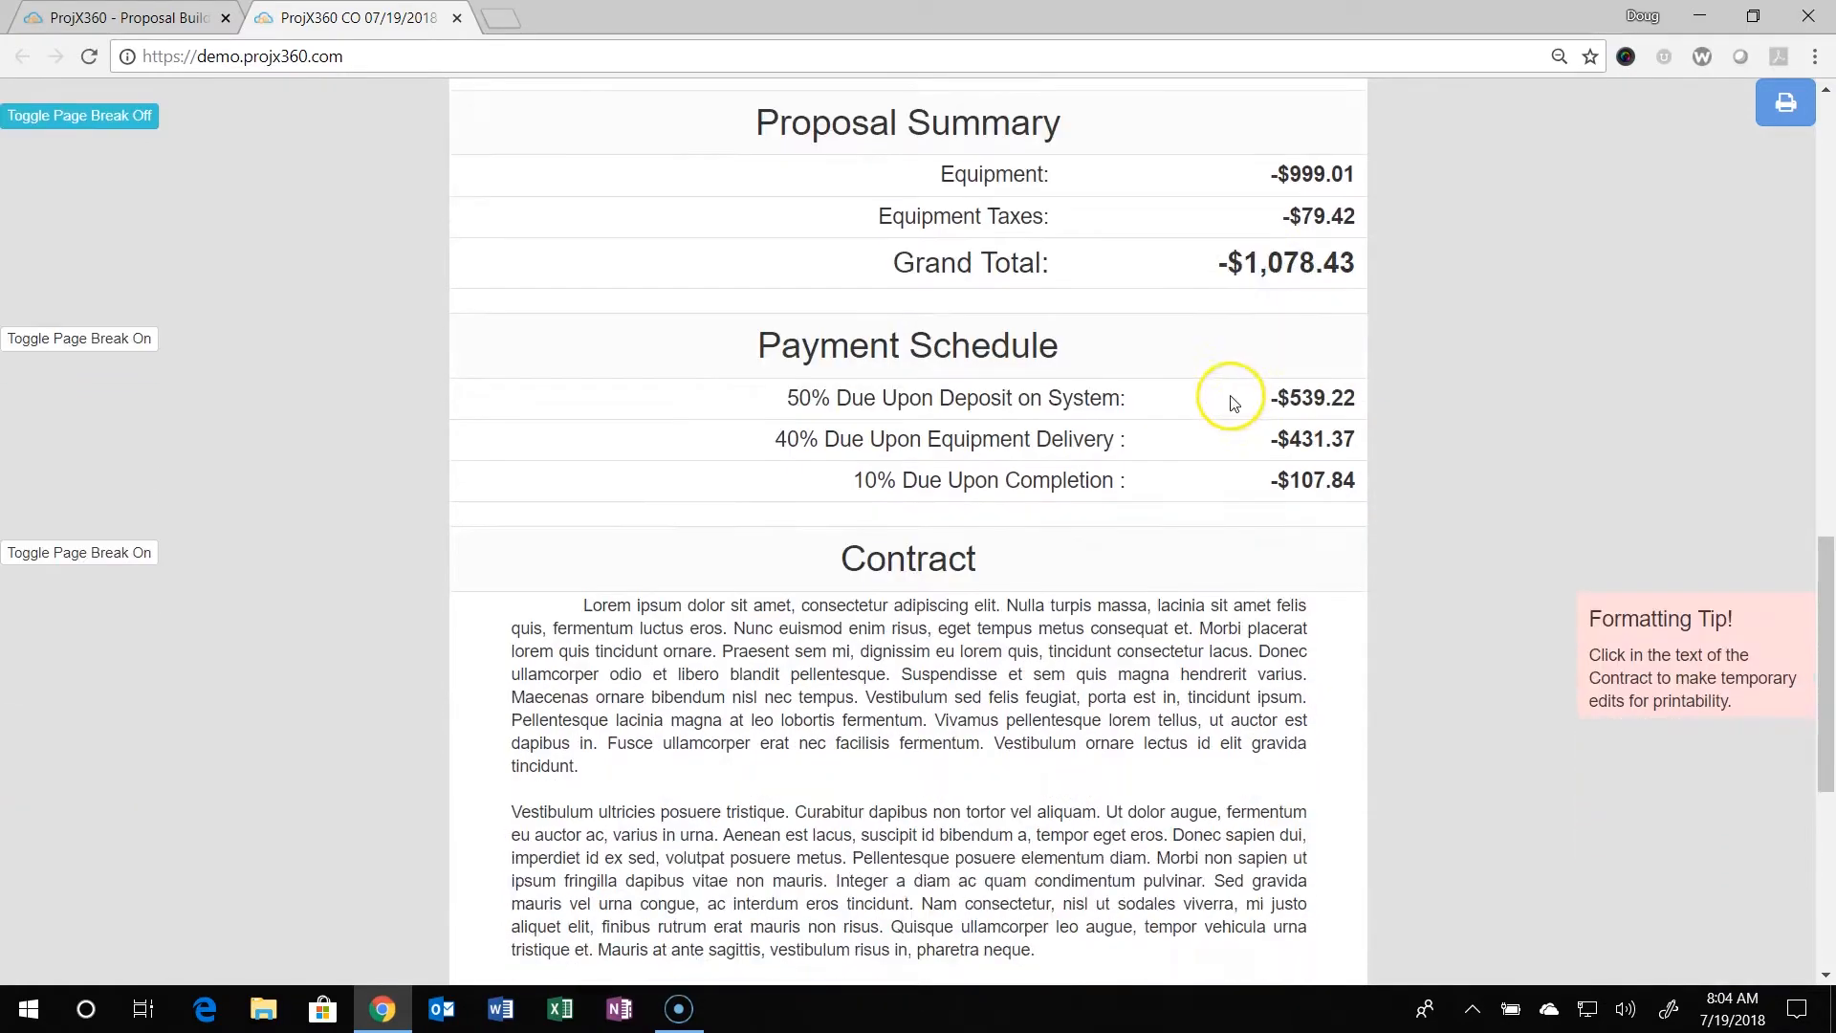
scroll(1218, 389, down, 1)
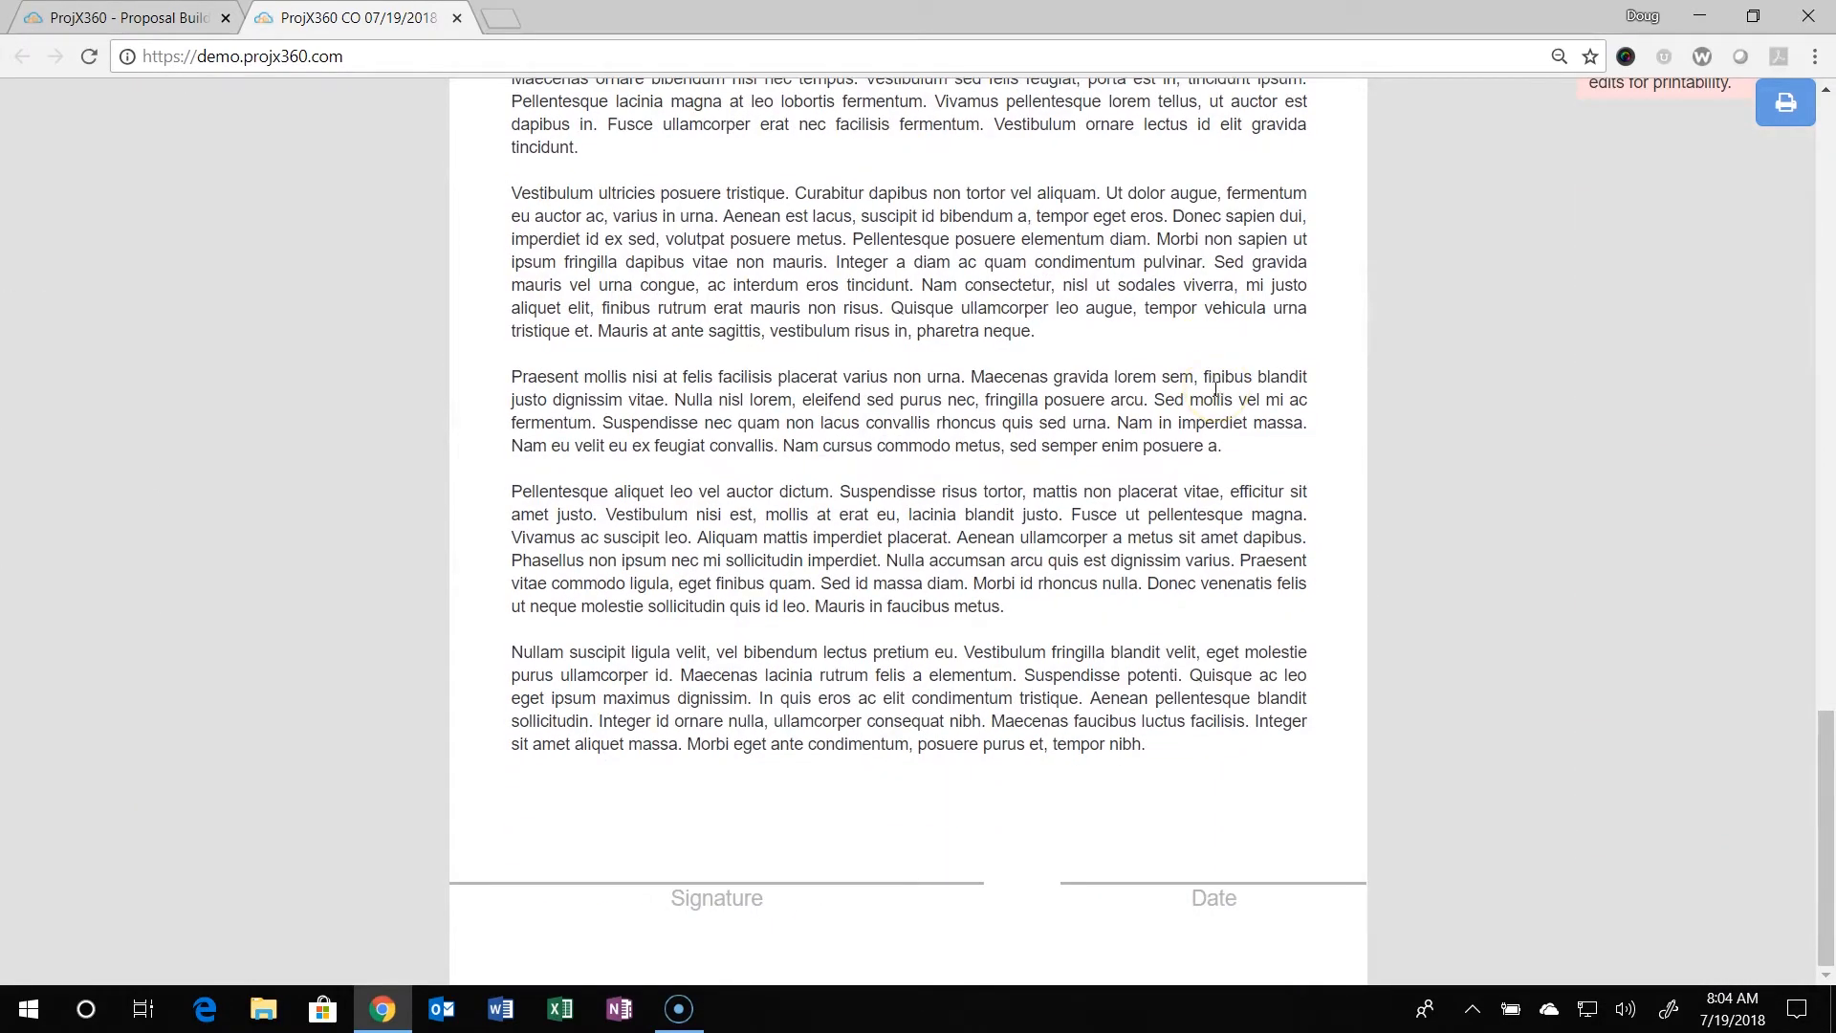
scroll(1216, 388, up, 5)
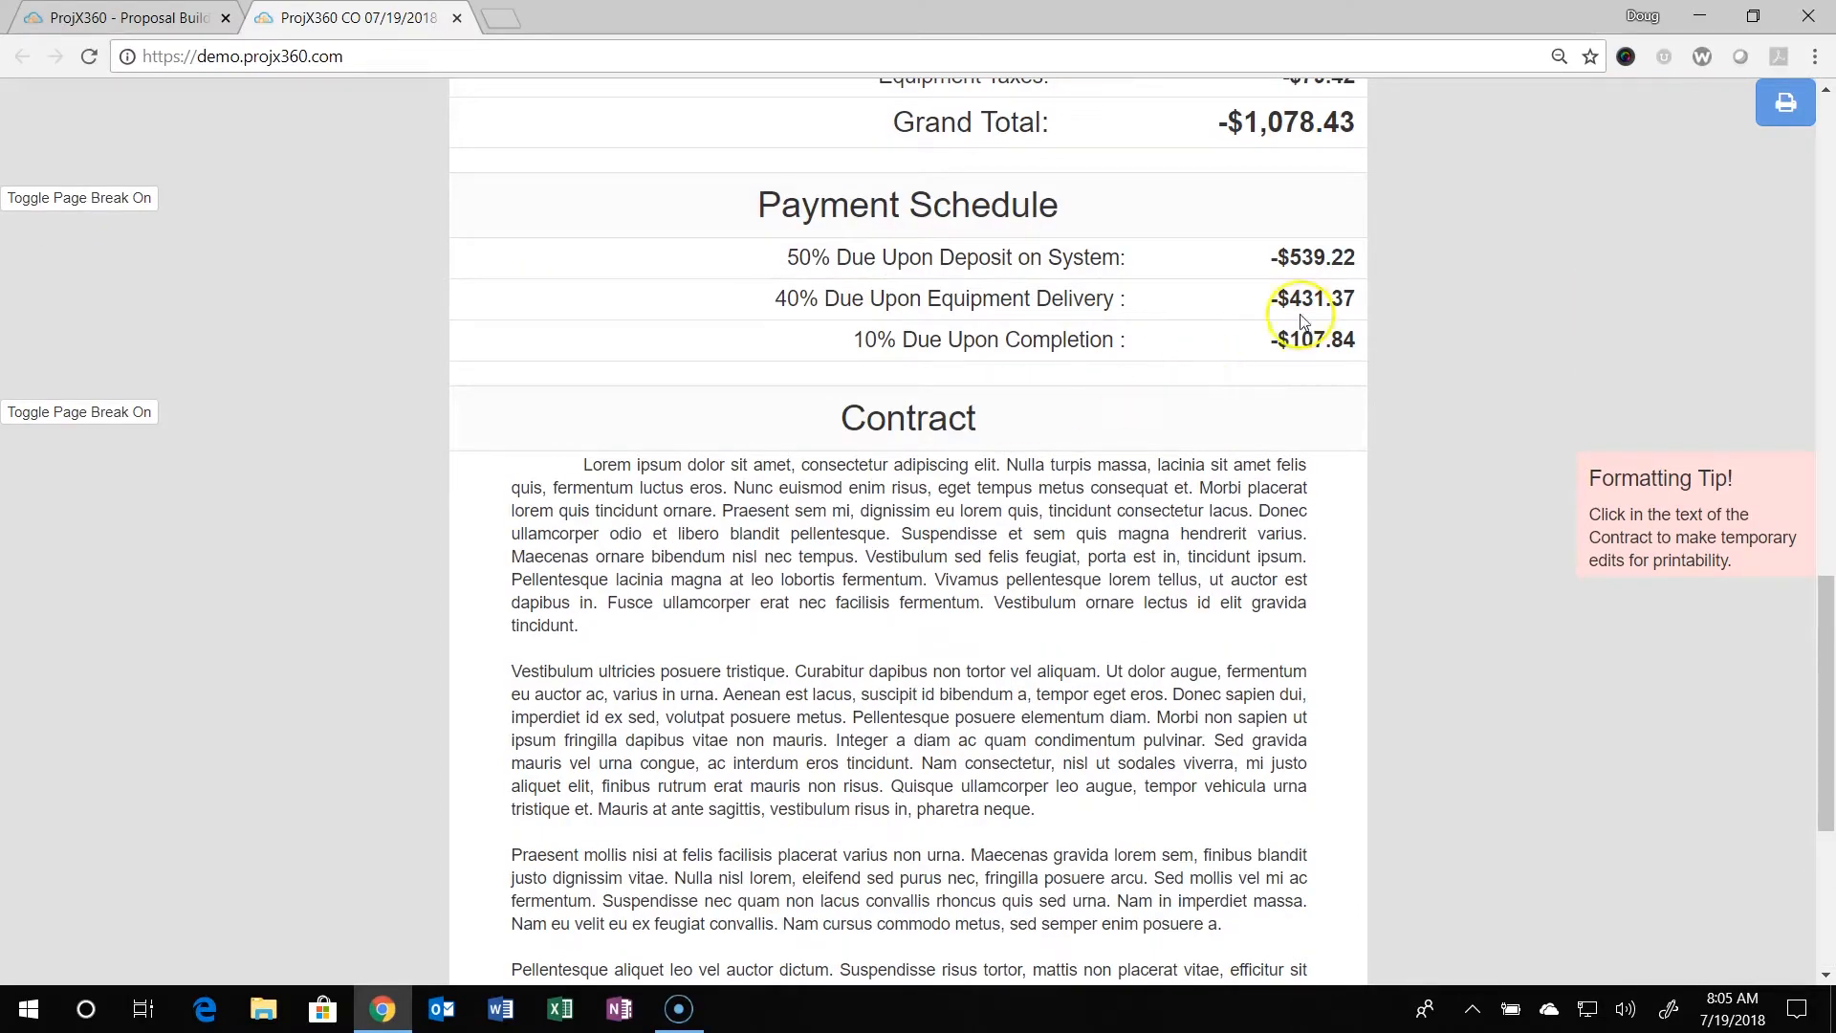
- Close the generated change order document and dismiss the proposal generation dialog
scroll(1230, 320, up, 3)
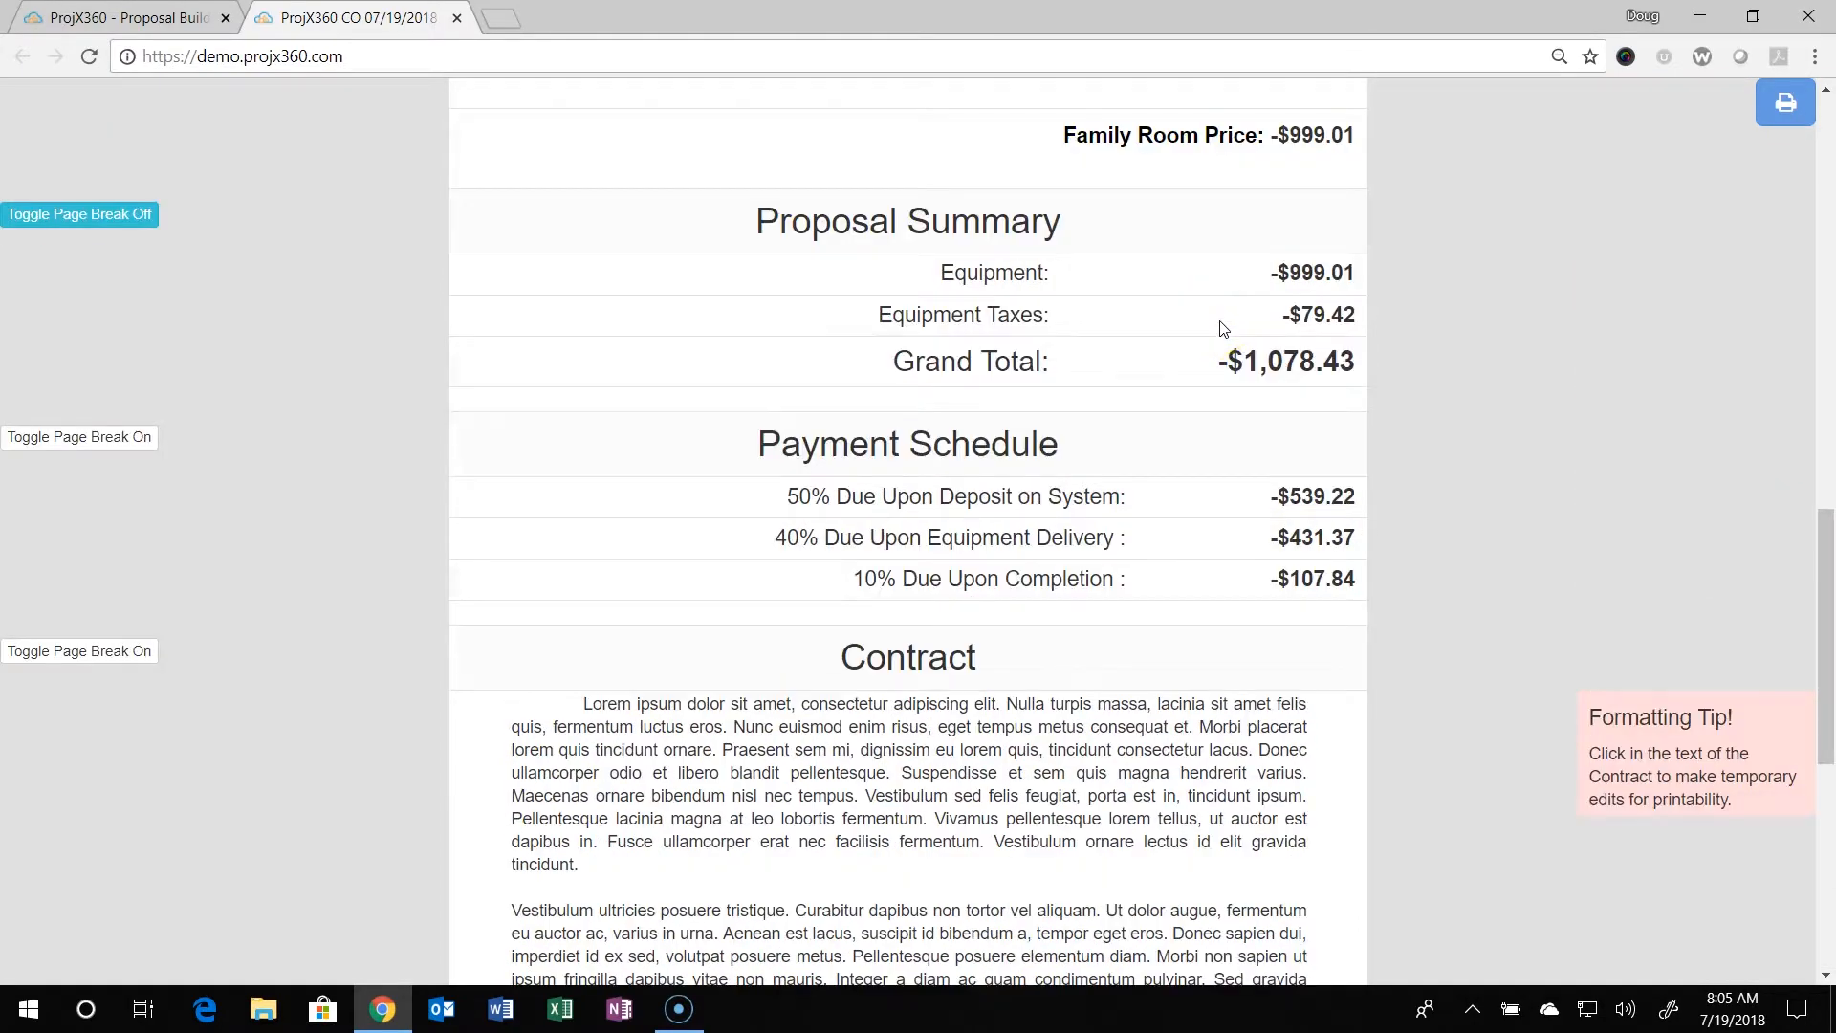
scroll(1222, 328, up, 15)
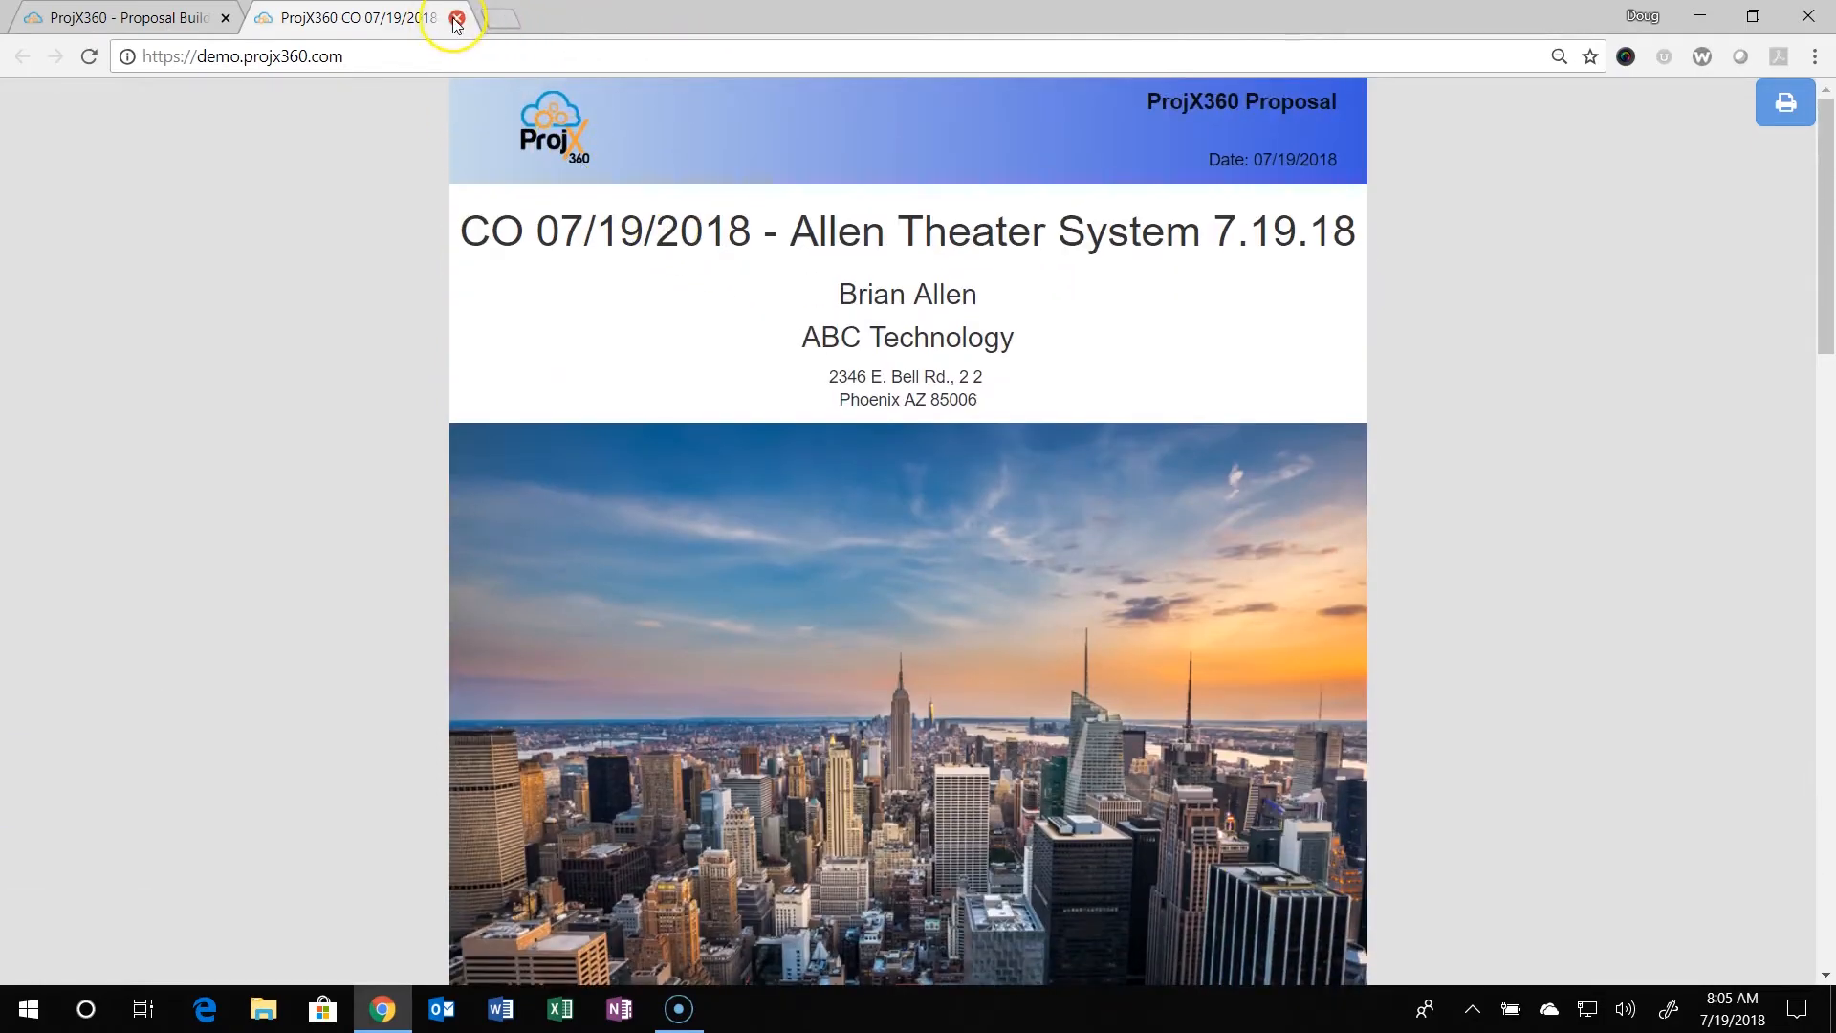
click(457, 18)
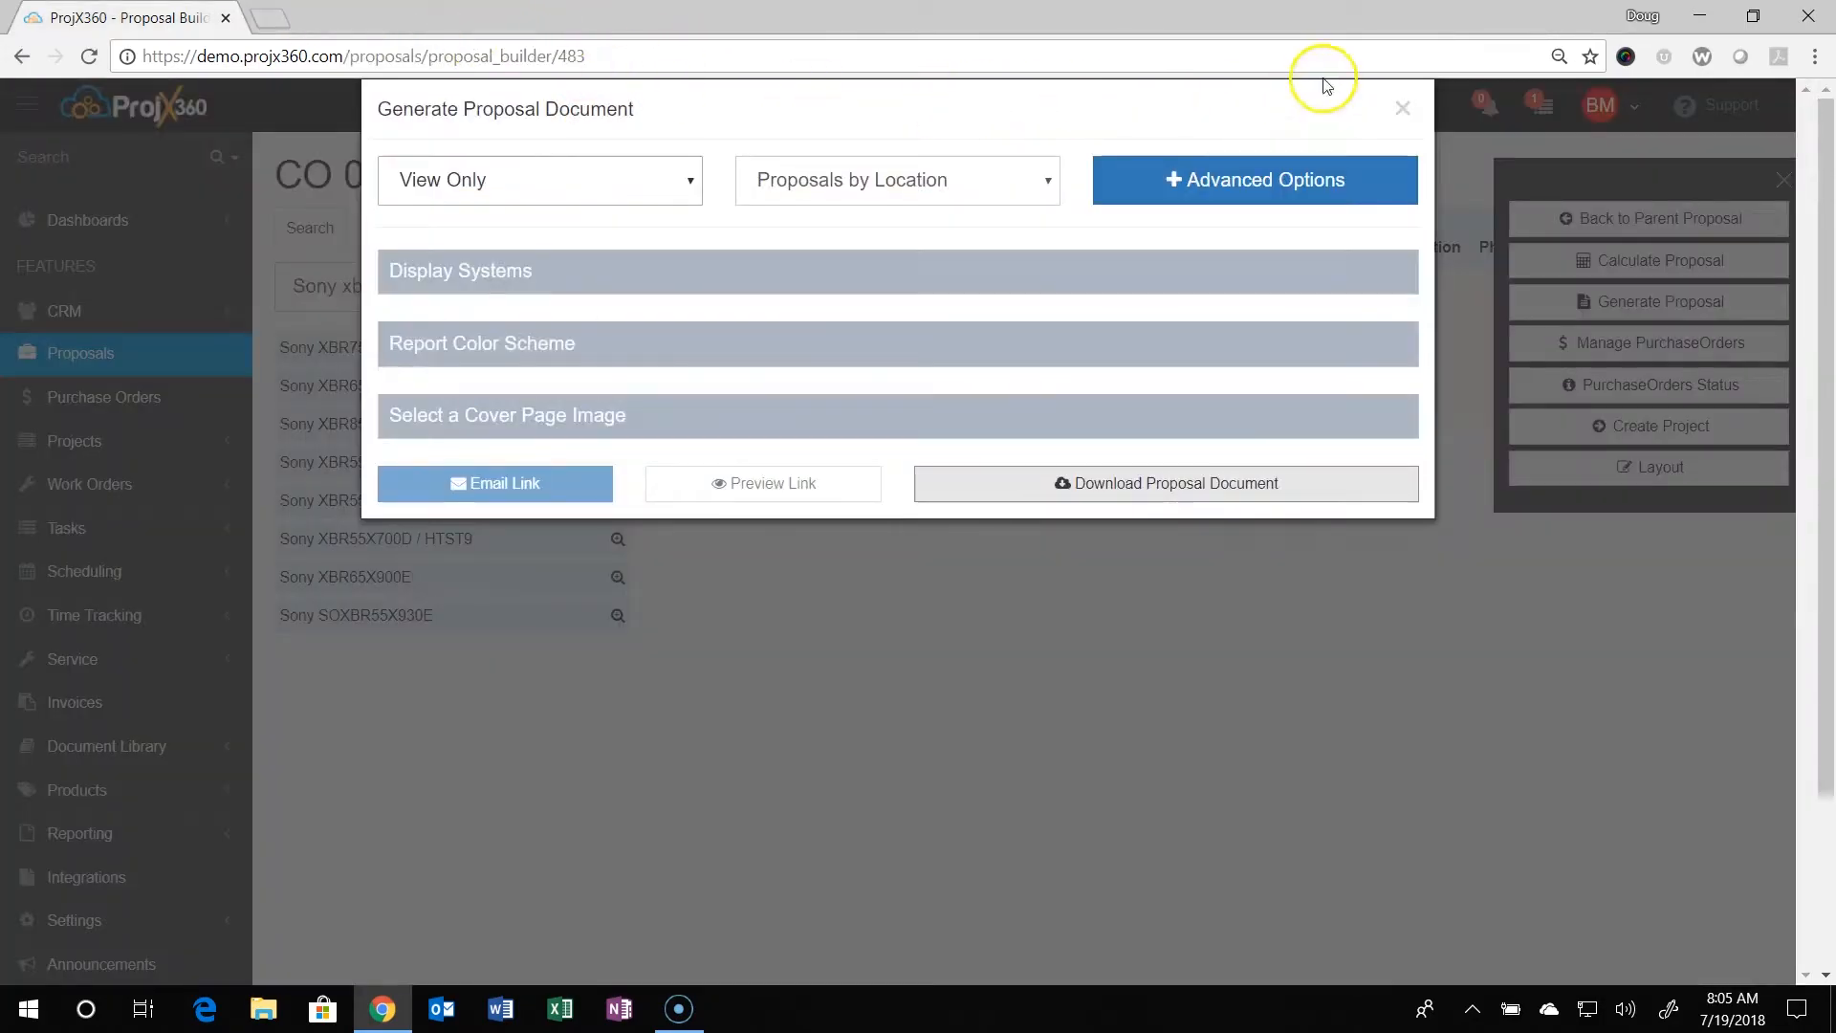
click(1399, 108)
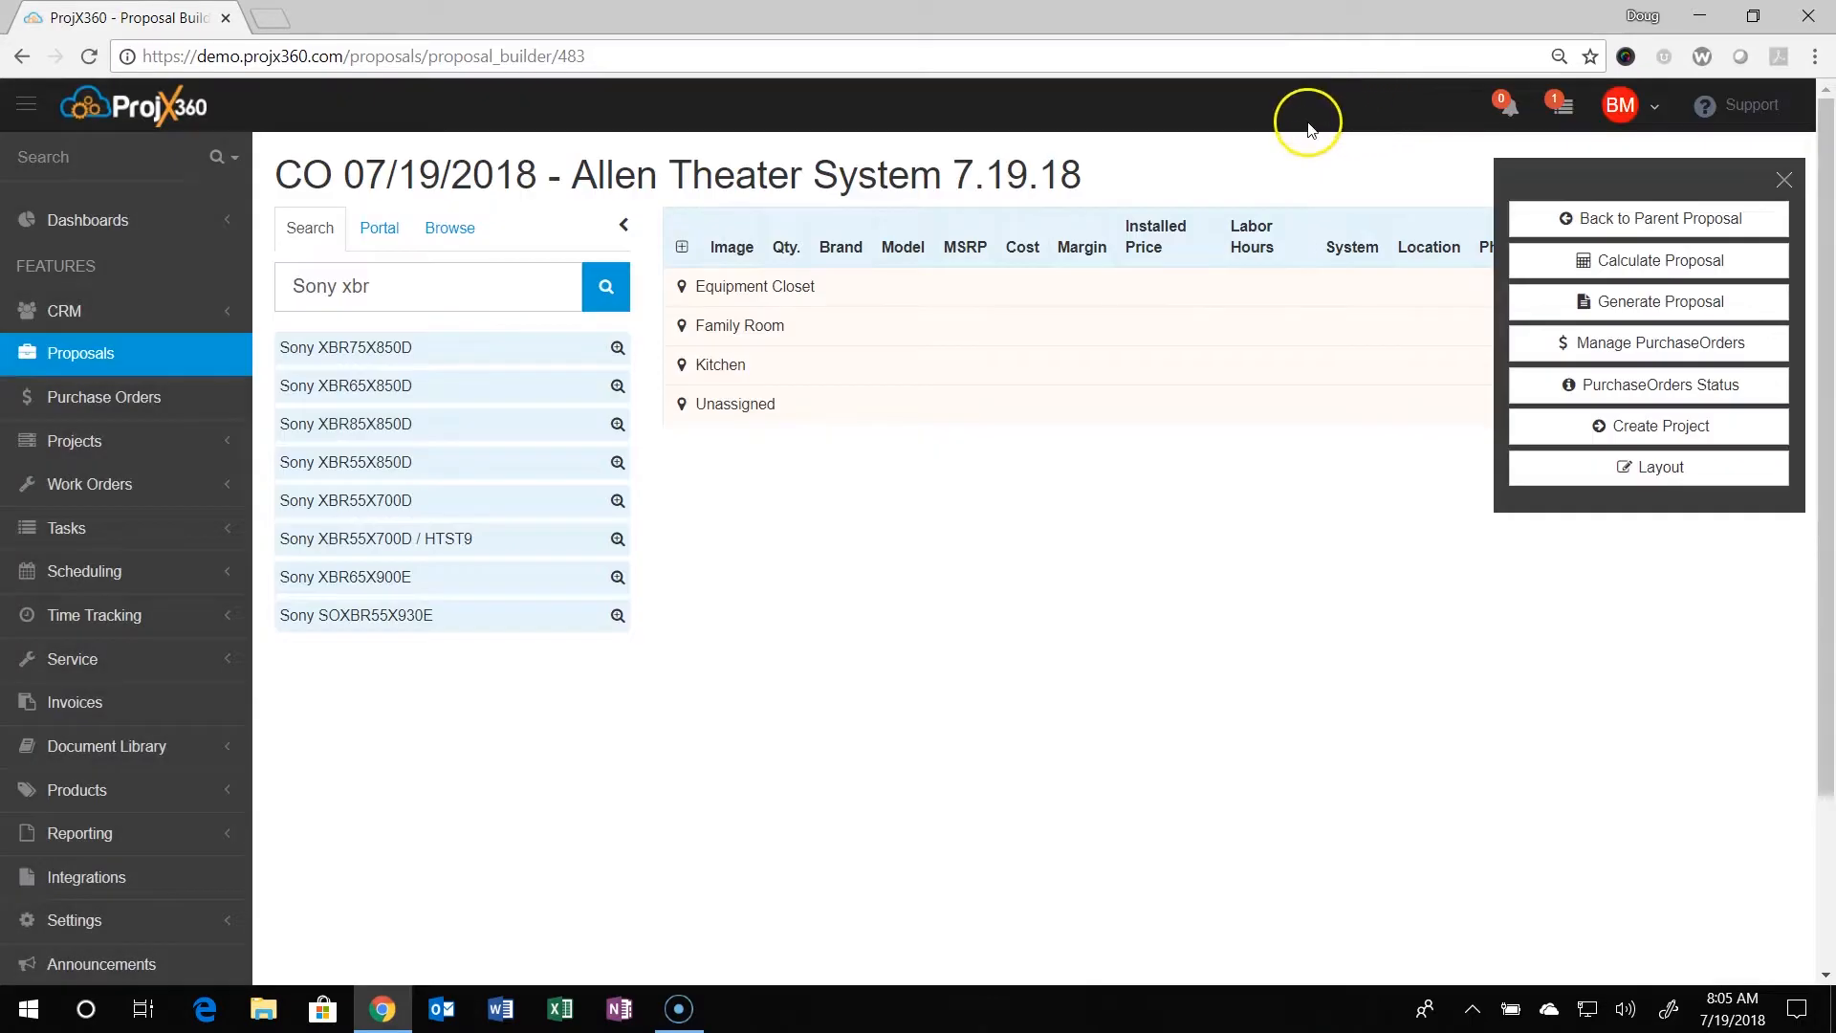
- Open the change order's proposal details and relate it to the client's existing Theater System 7.19.18 project
click(889, 182)
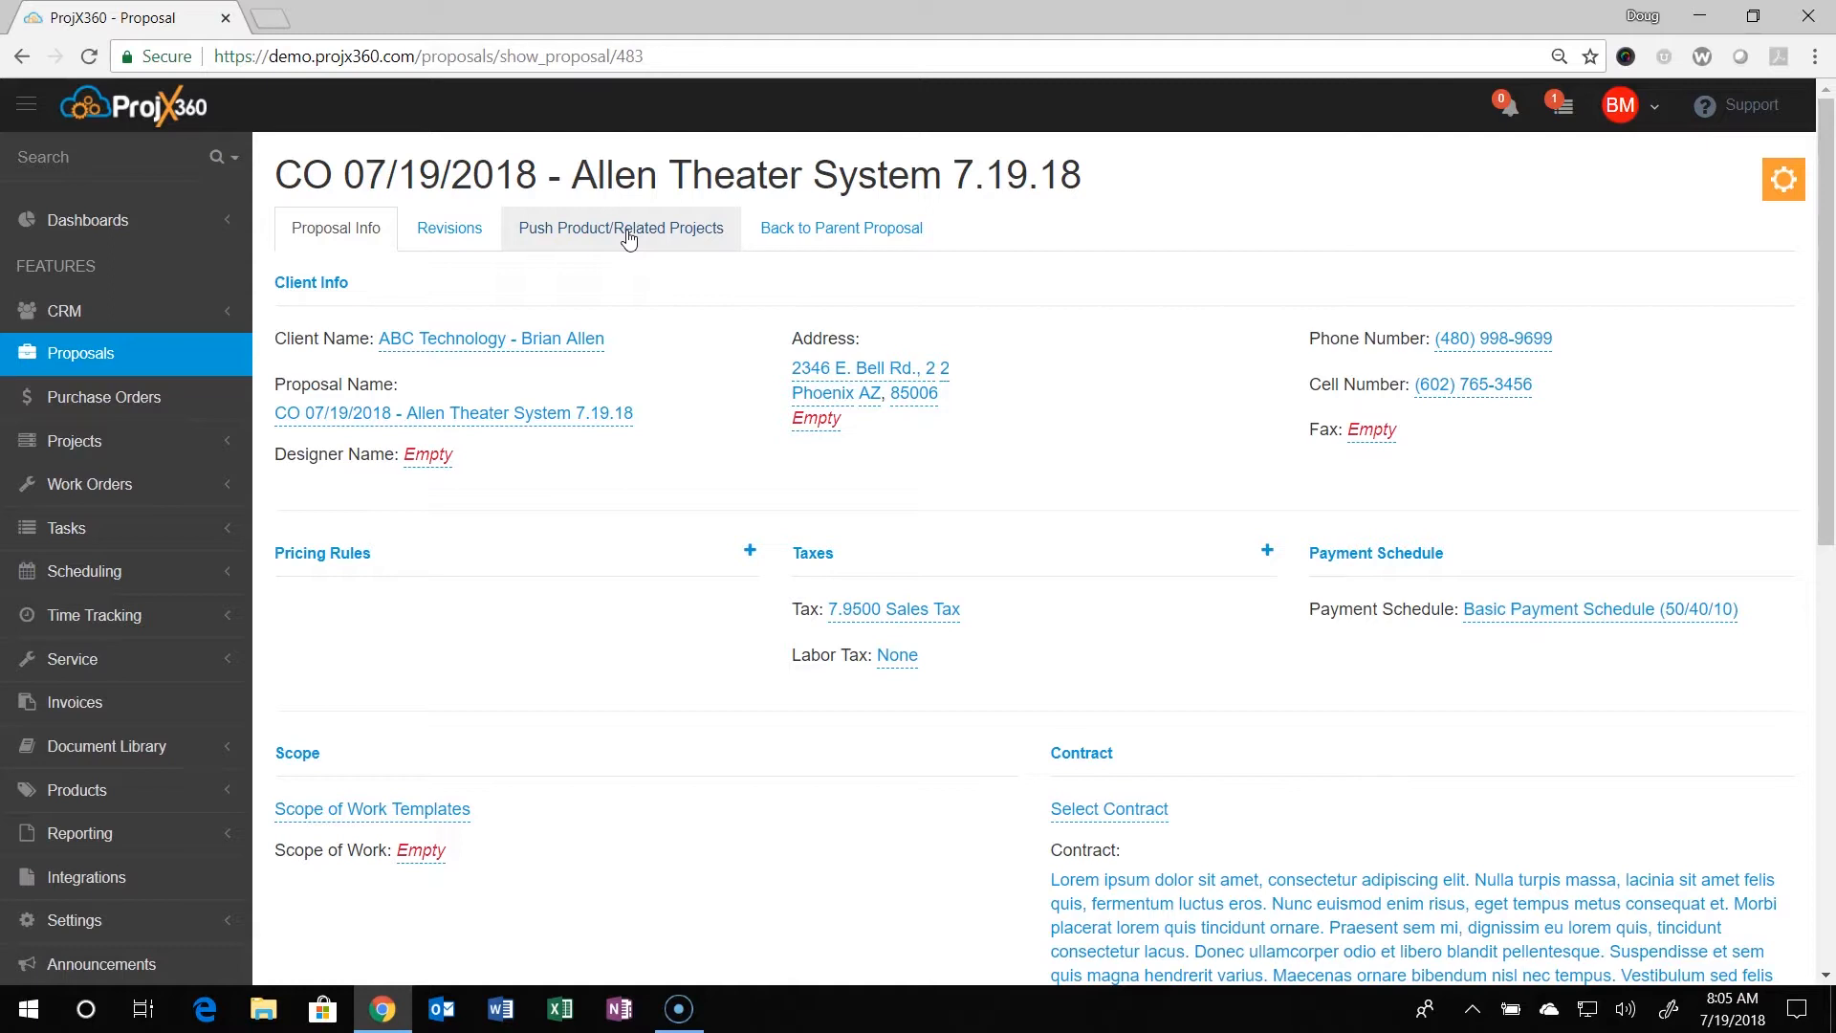
click(629, 238)
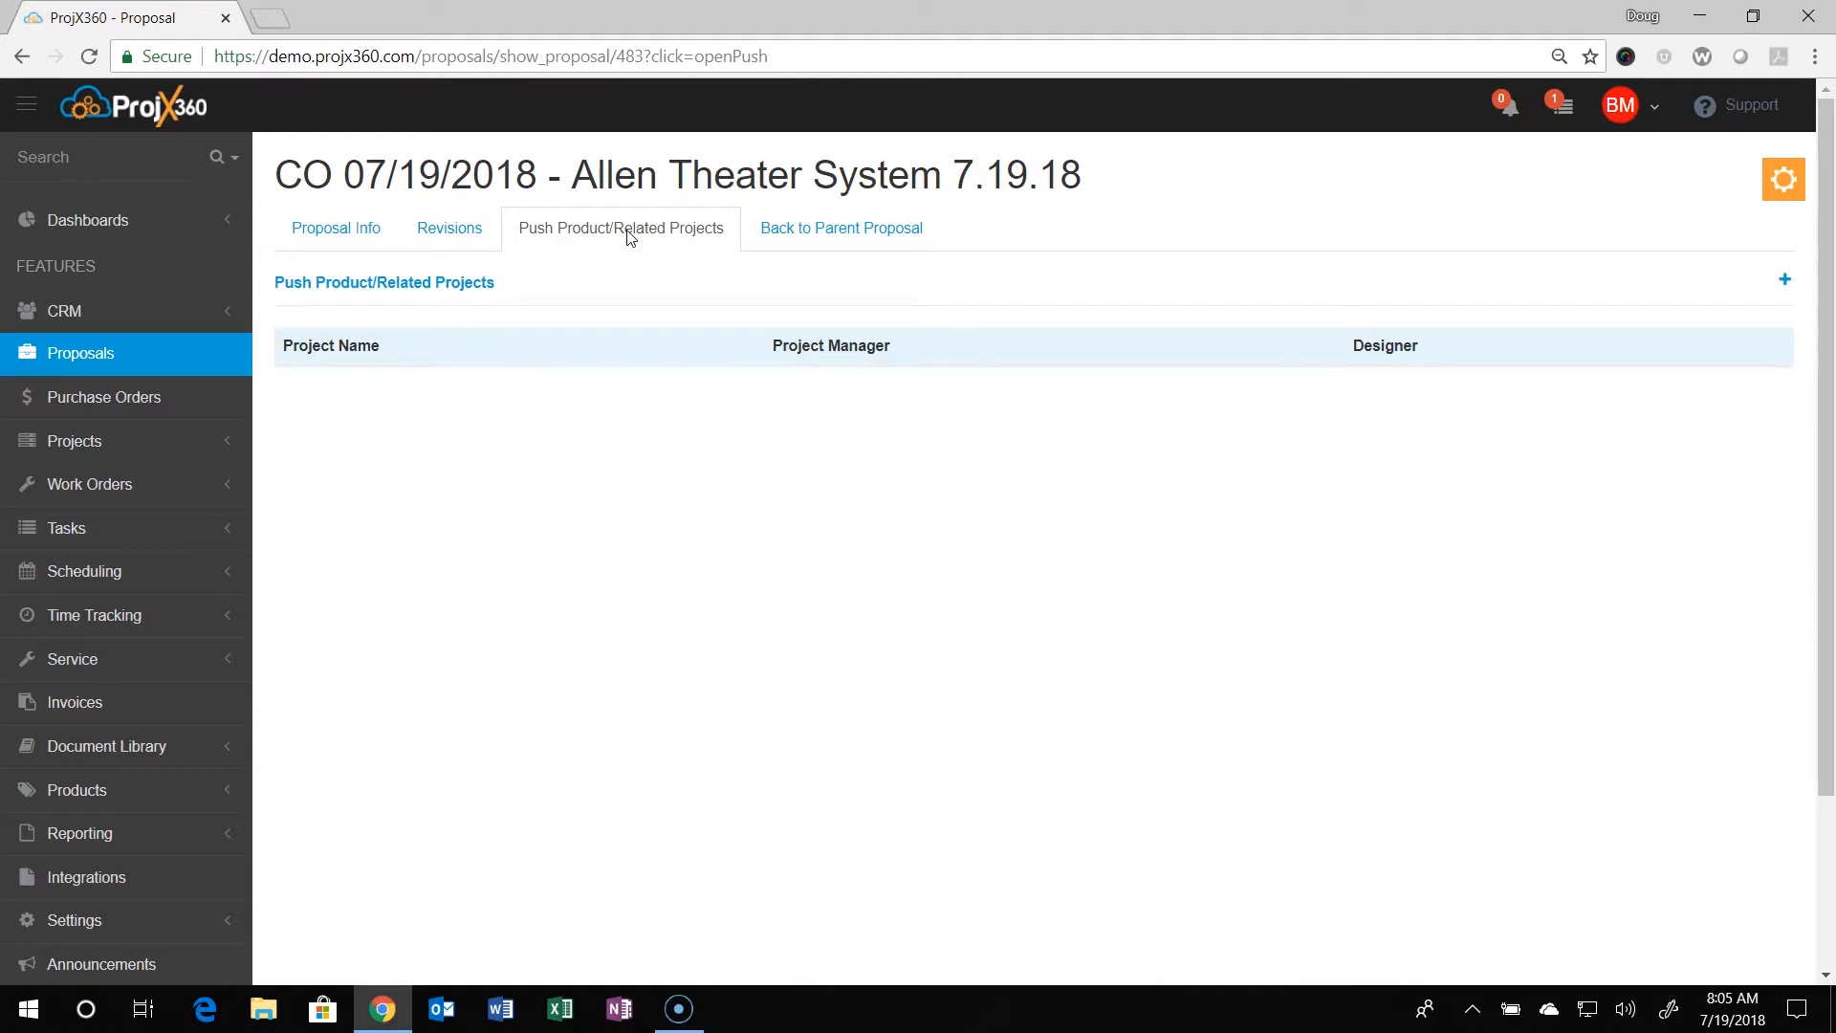
click(1787, 284)
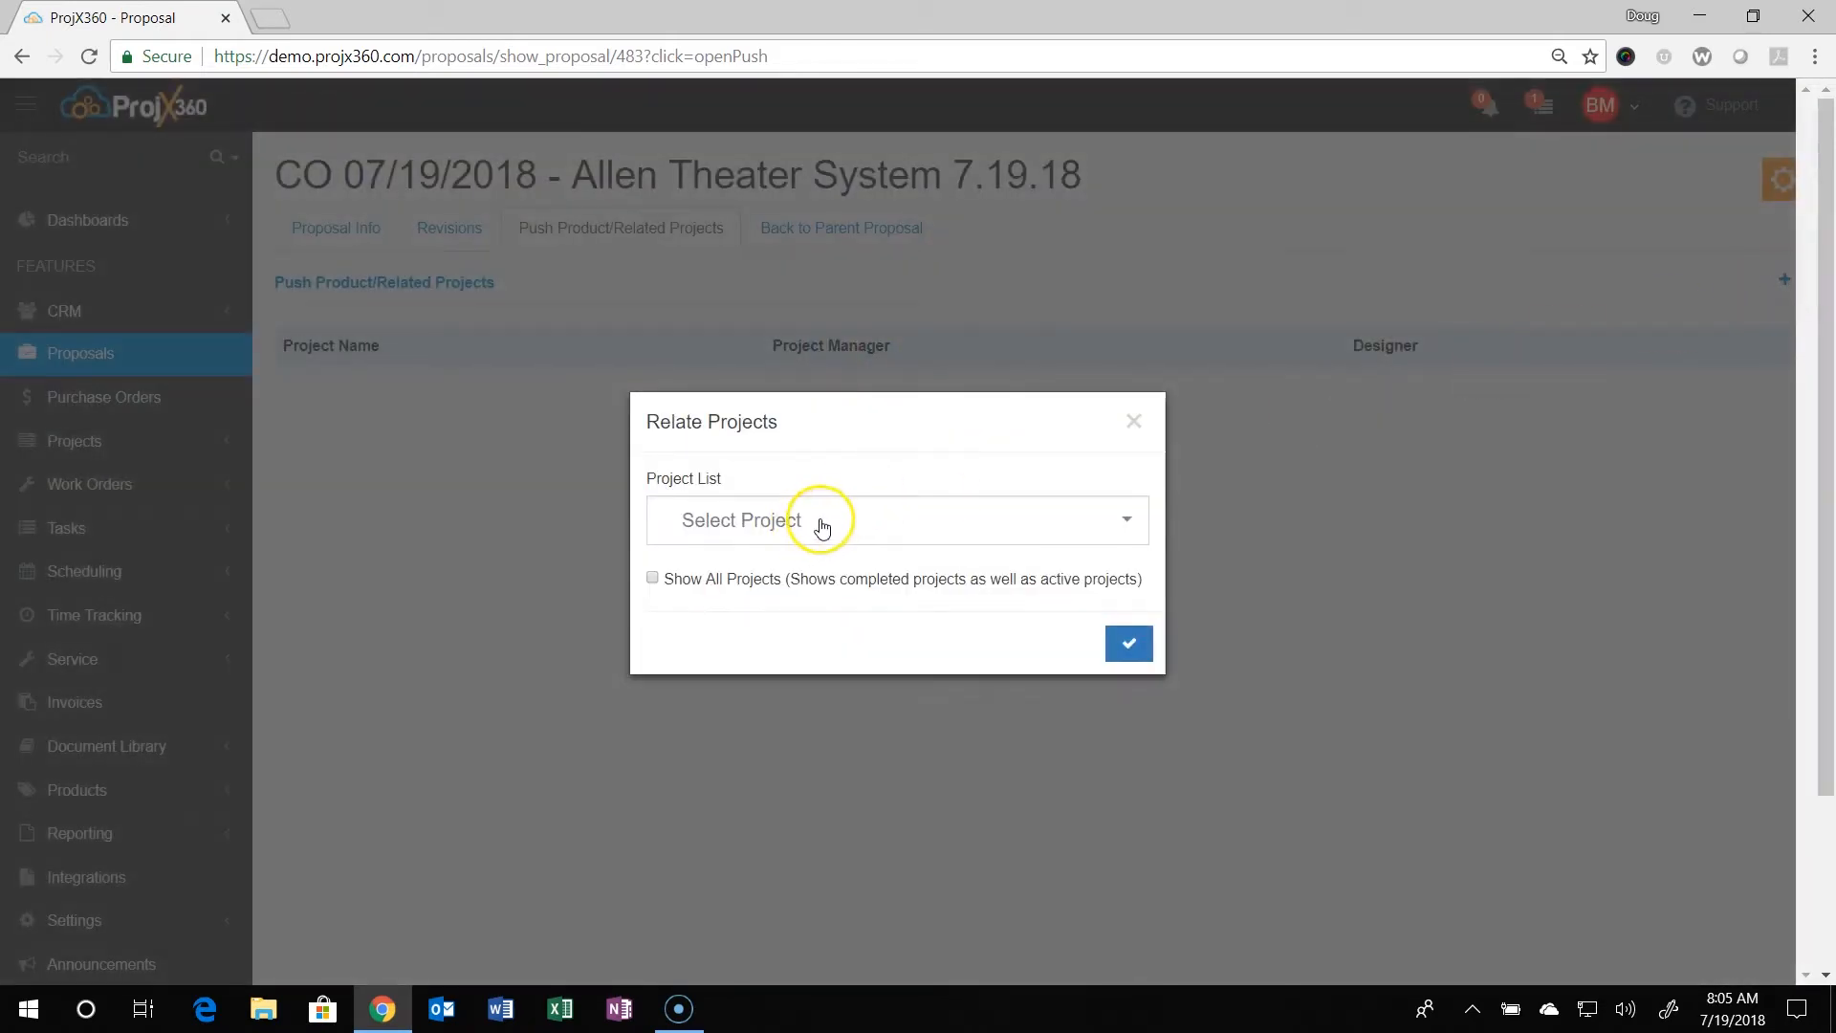
click(822, 527)
text(alle)
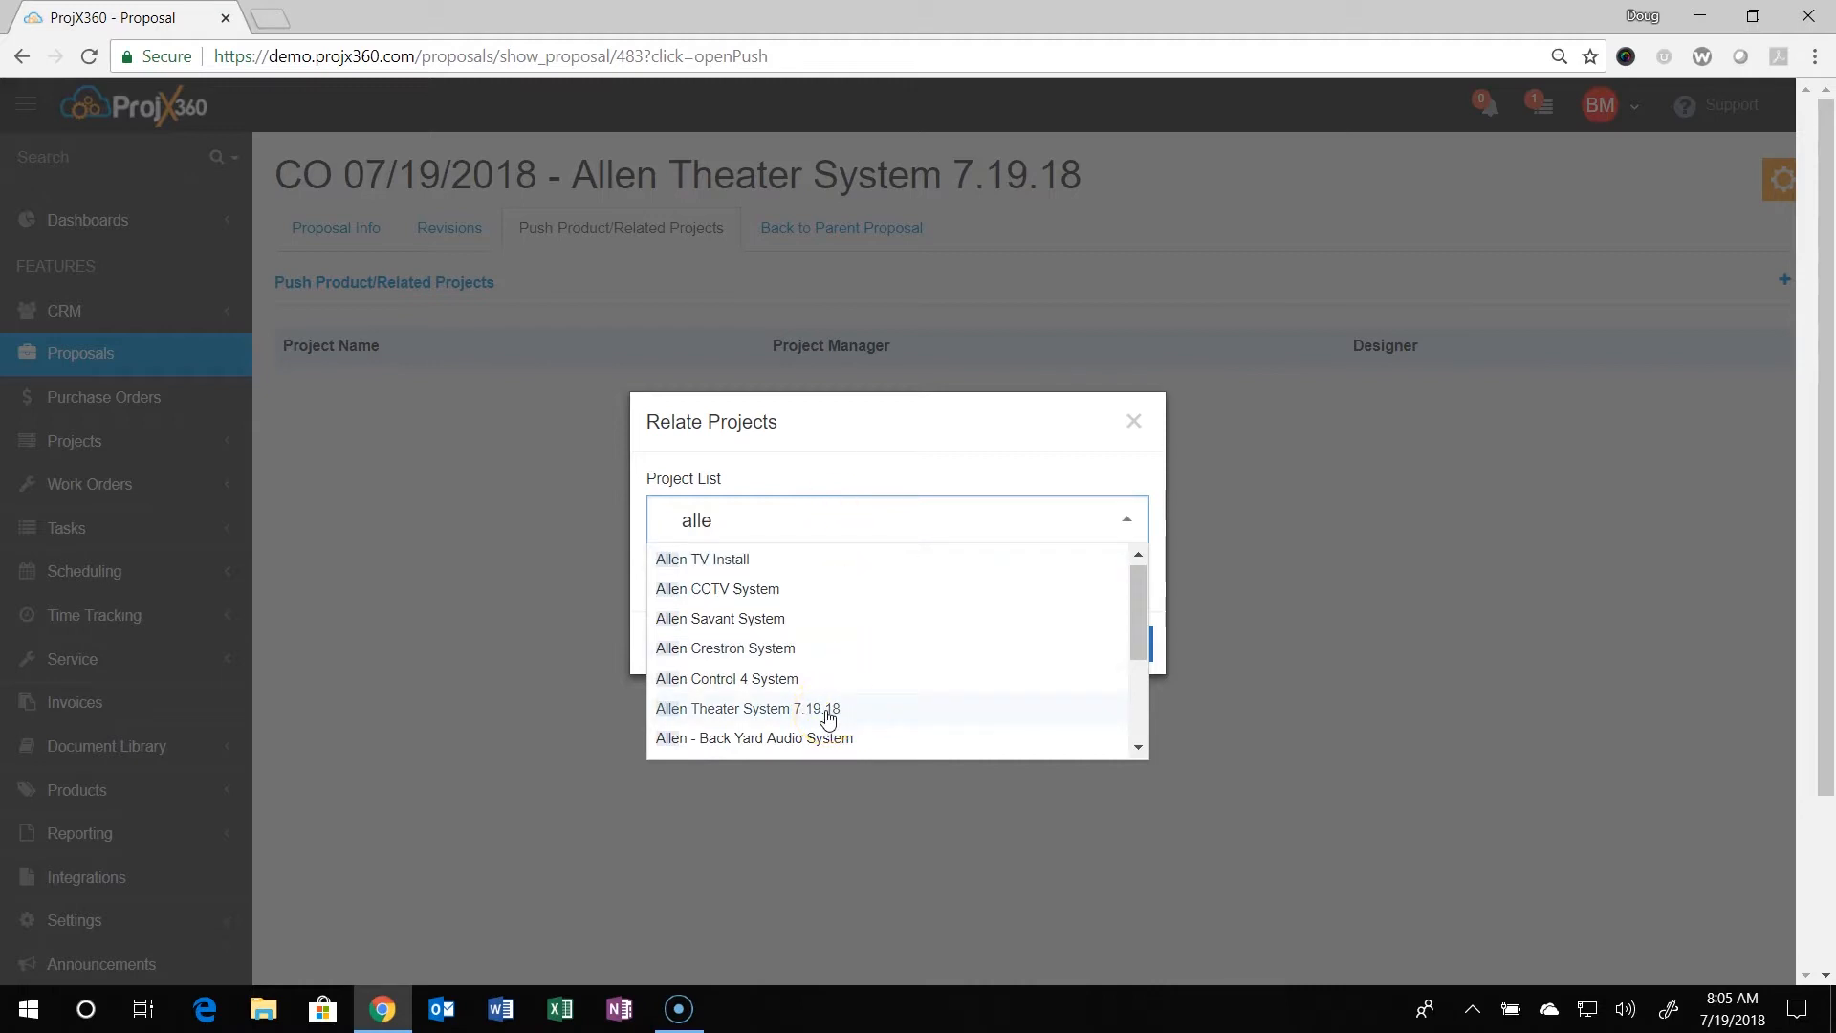
click(828, 710)
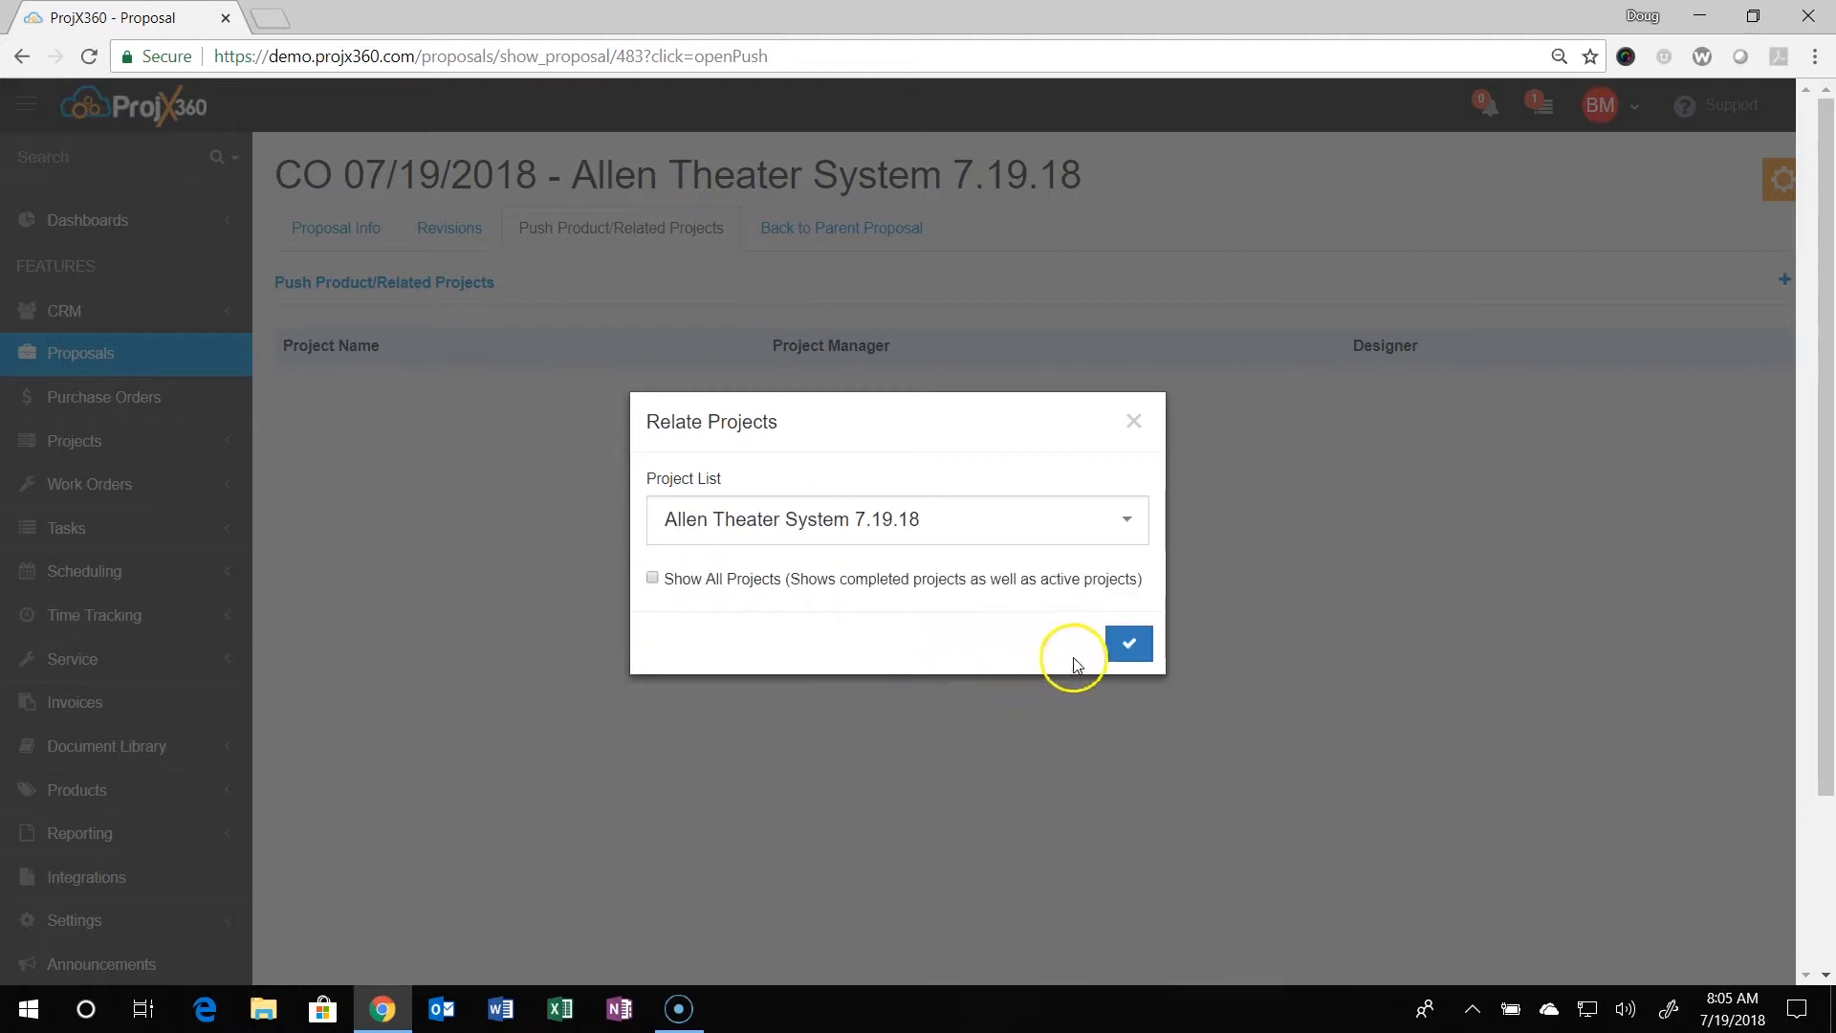
click(1129, 644)
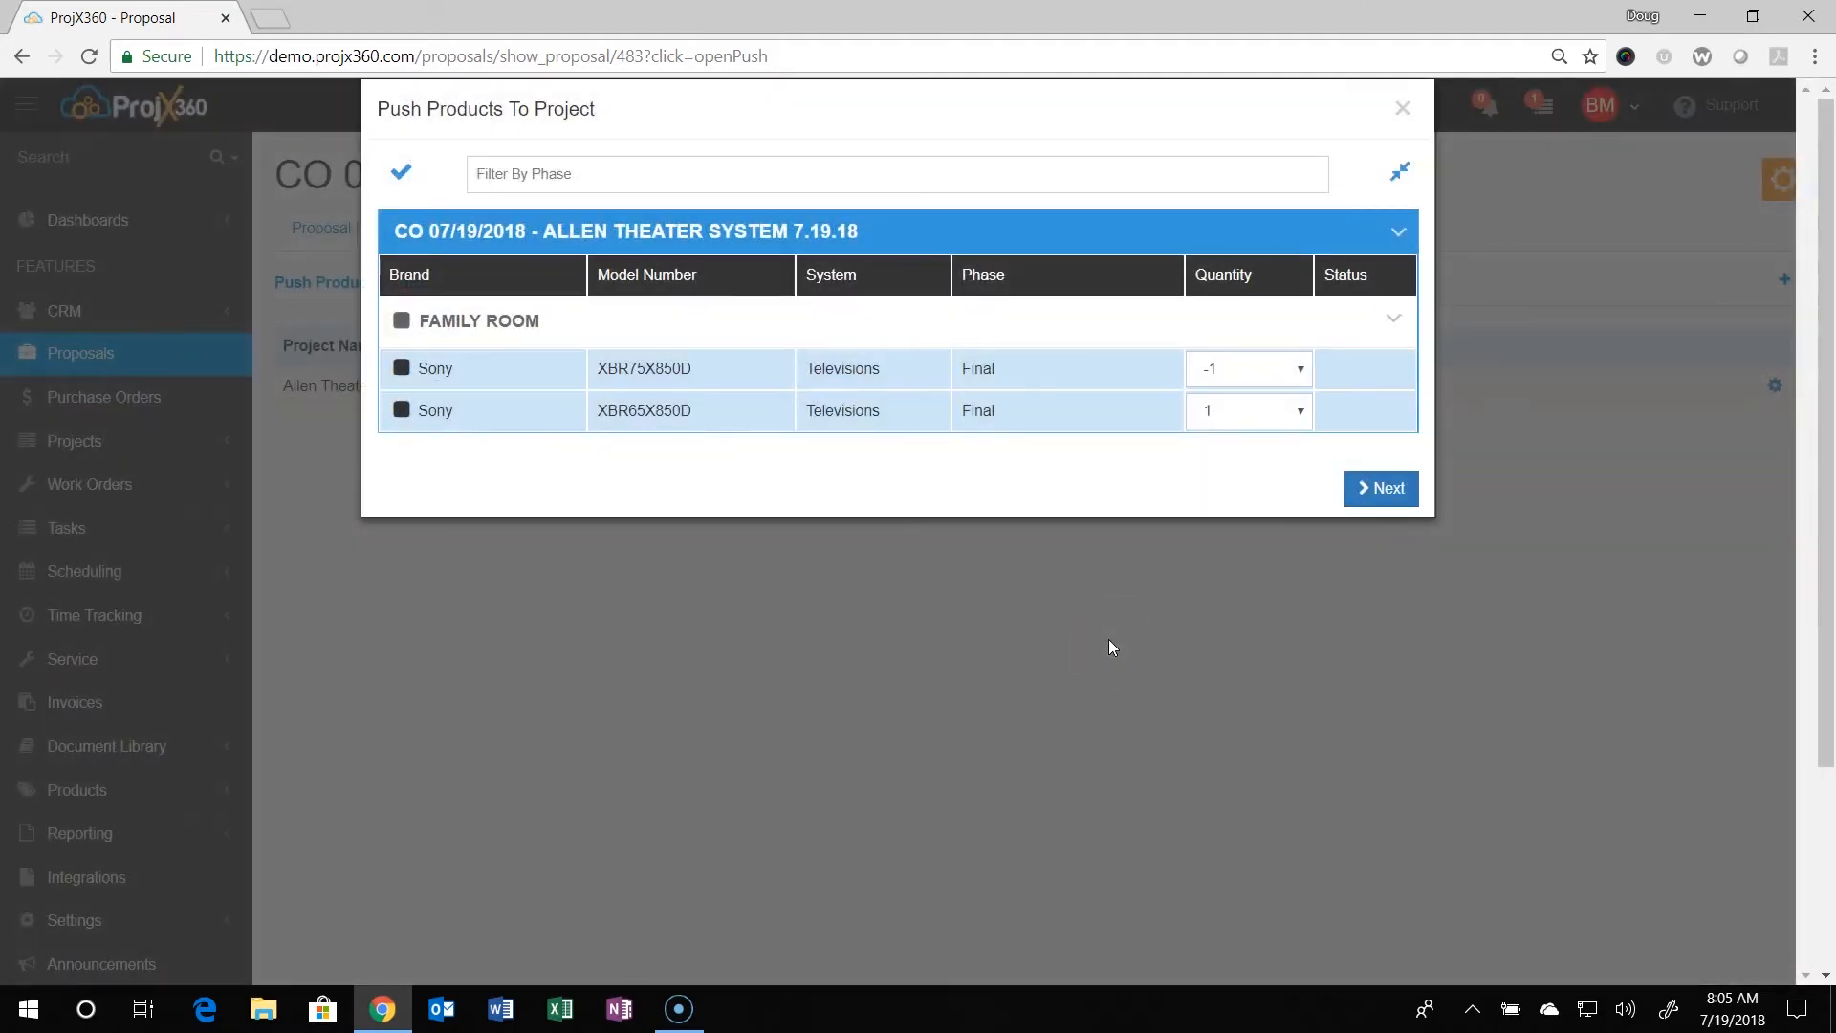
- Push all Family Room products and their labor to the related project, adding to the existing attached labor
click(401, 176)
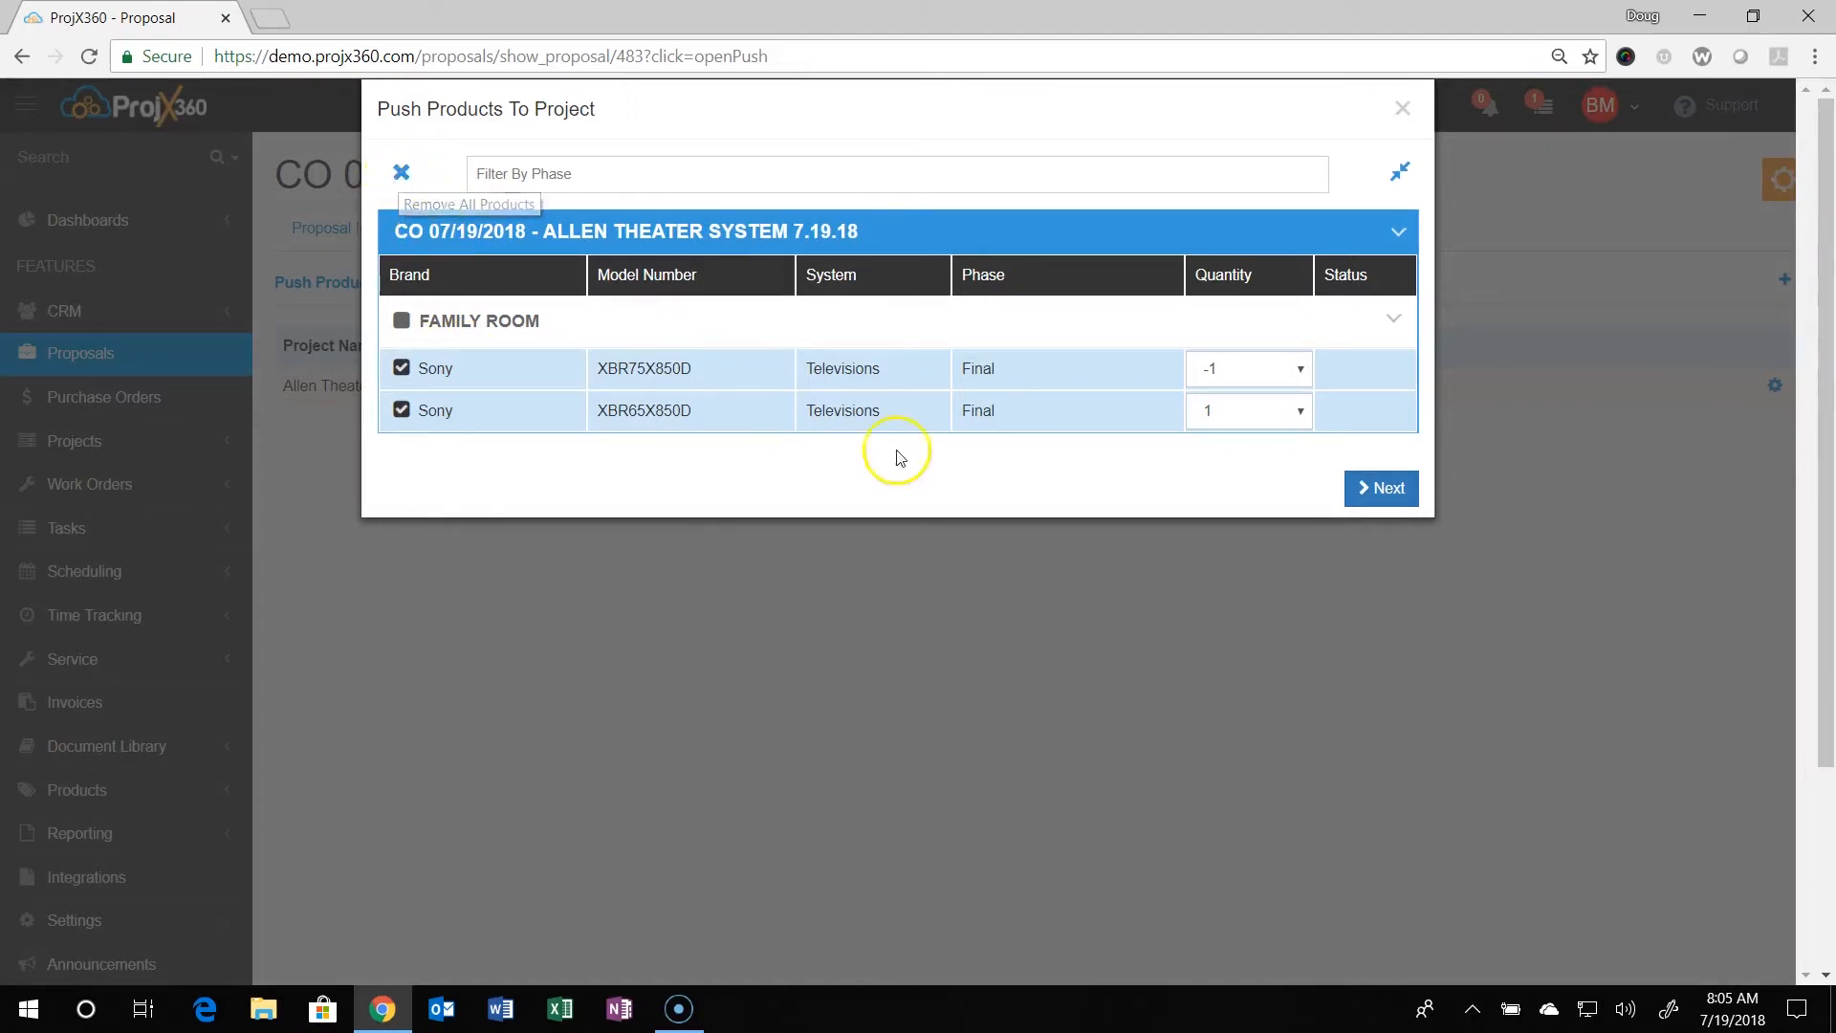
click(1365, 490)
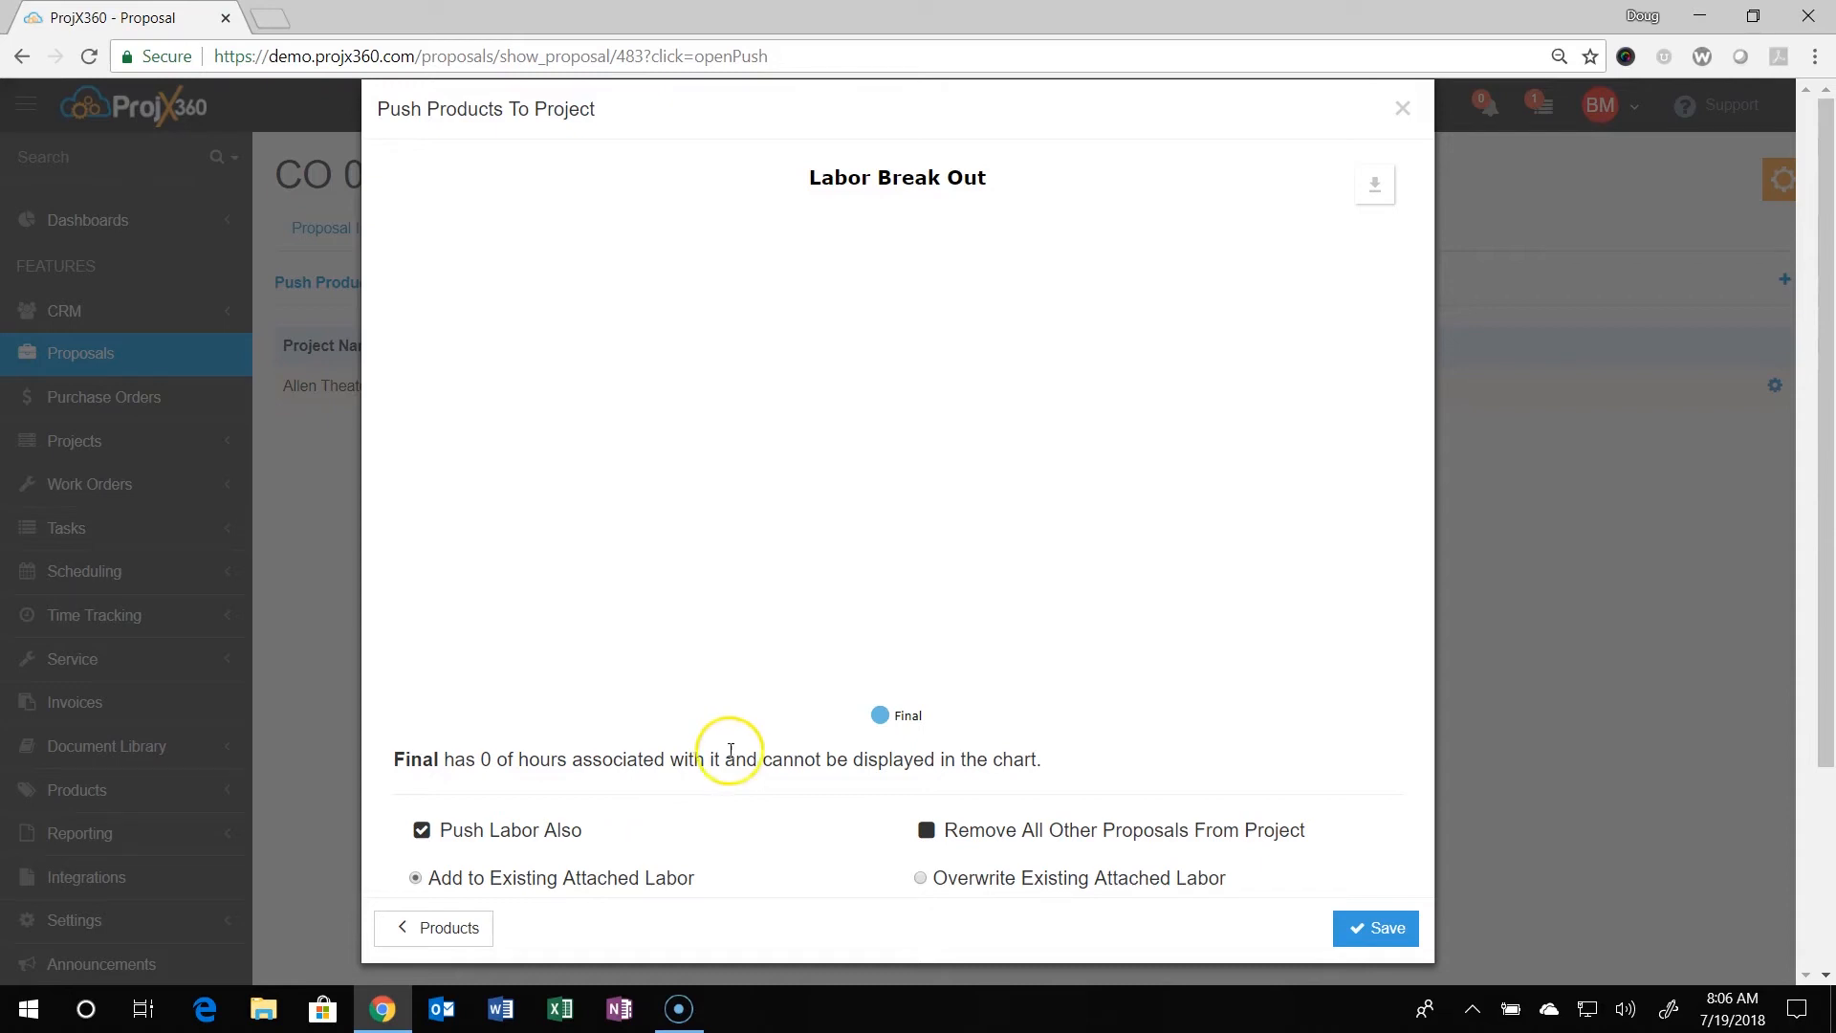
click(1381, 942)
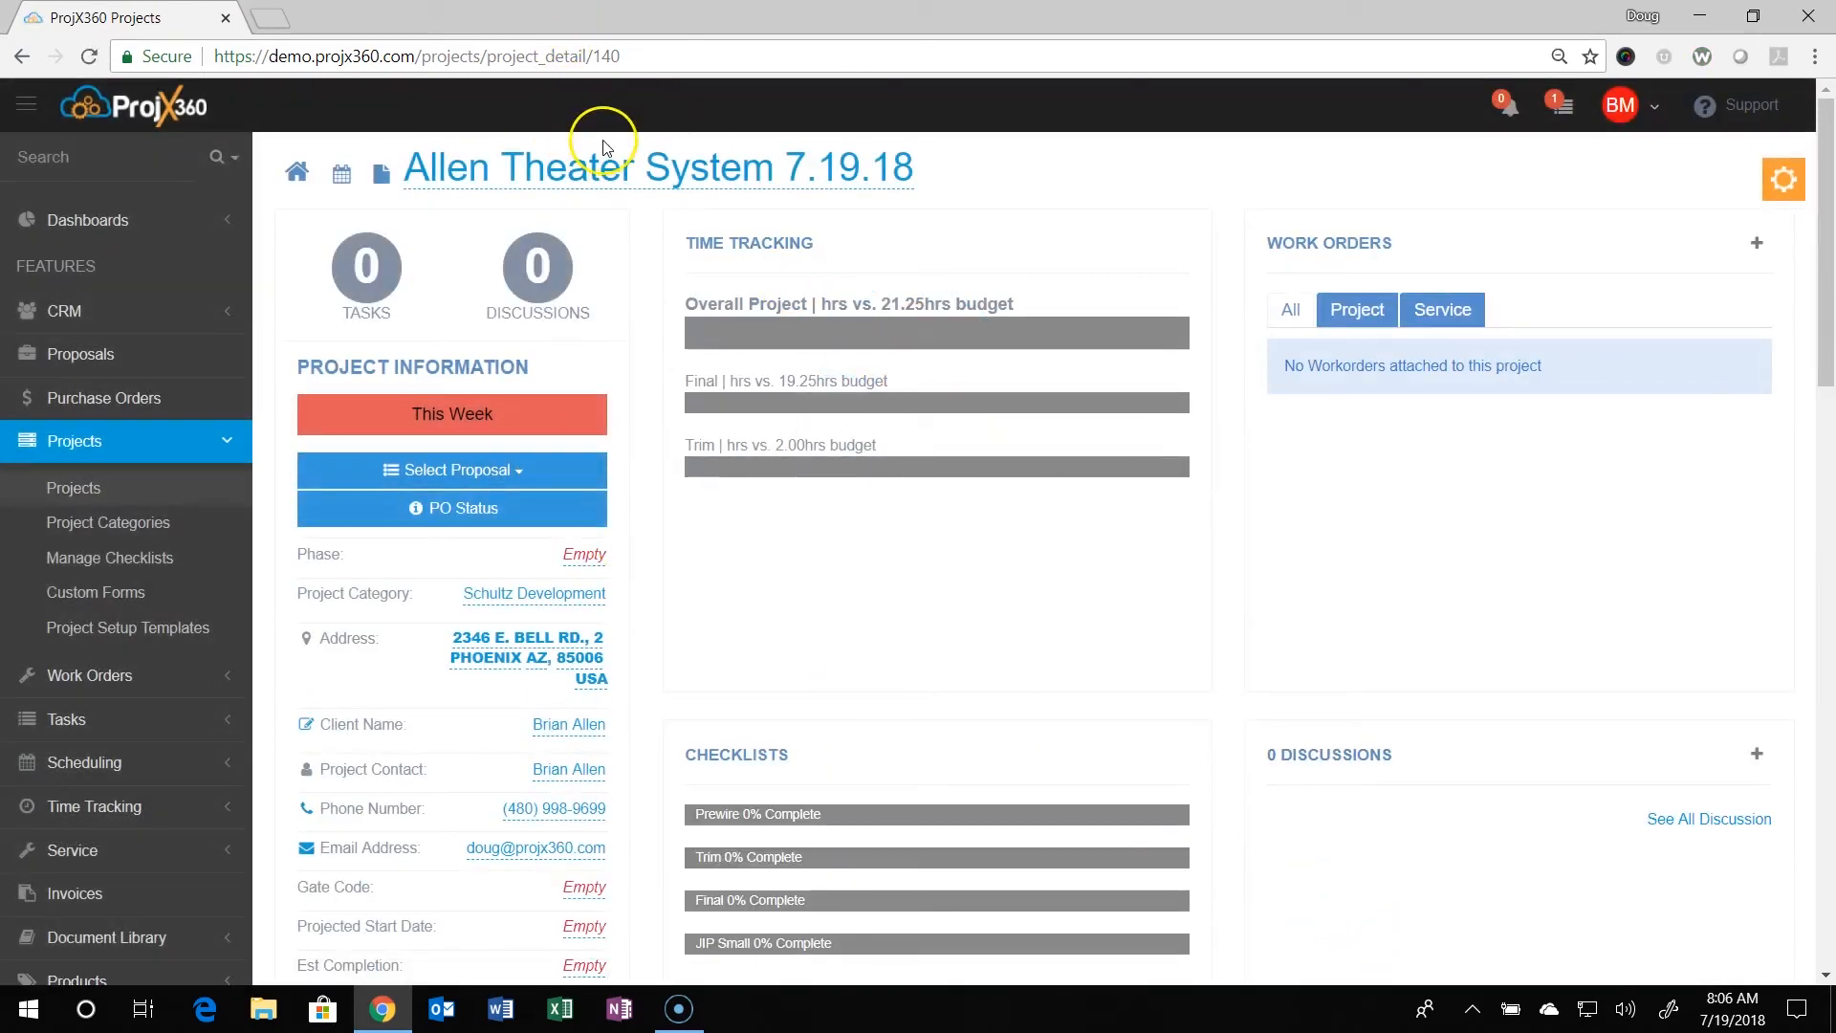
- Display the pick list of the CO 07/19/2018 change order from the Theater System 7.19.18 project page
click(435, 487)
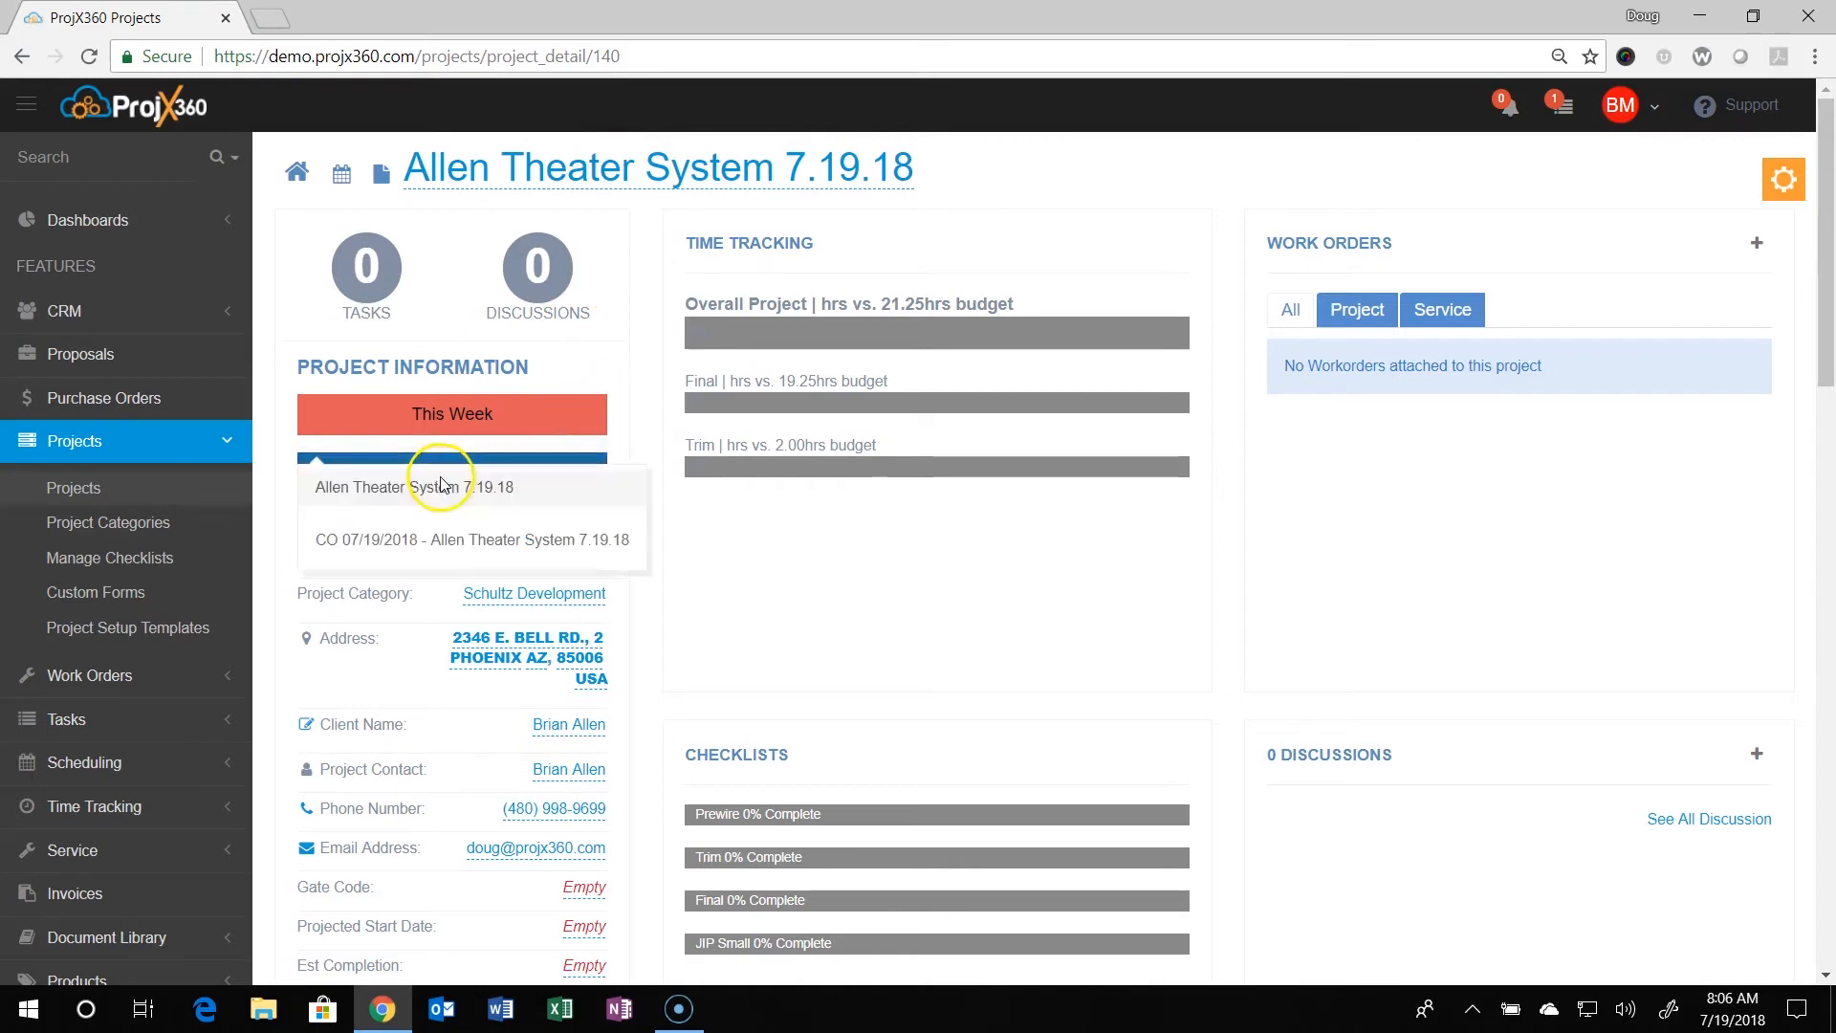
click(445, 542)
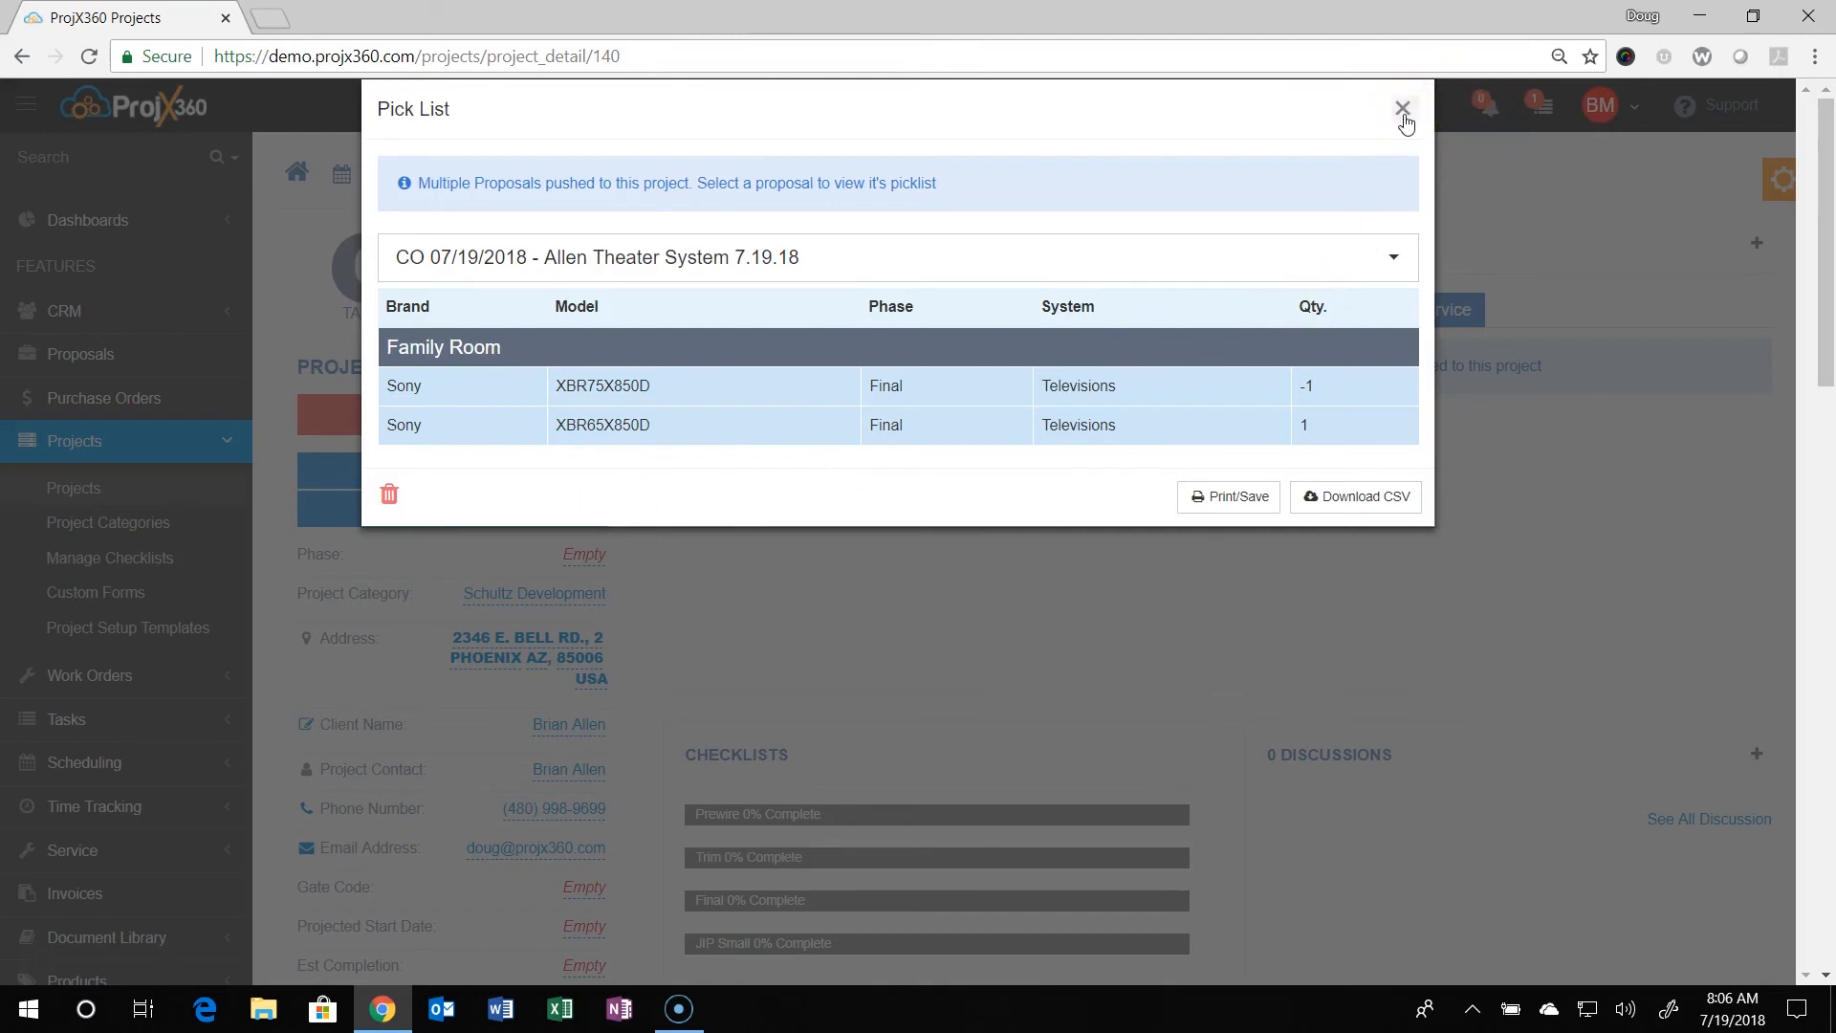
click(800, 560)
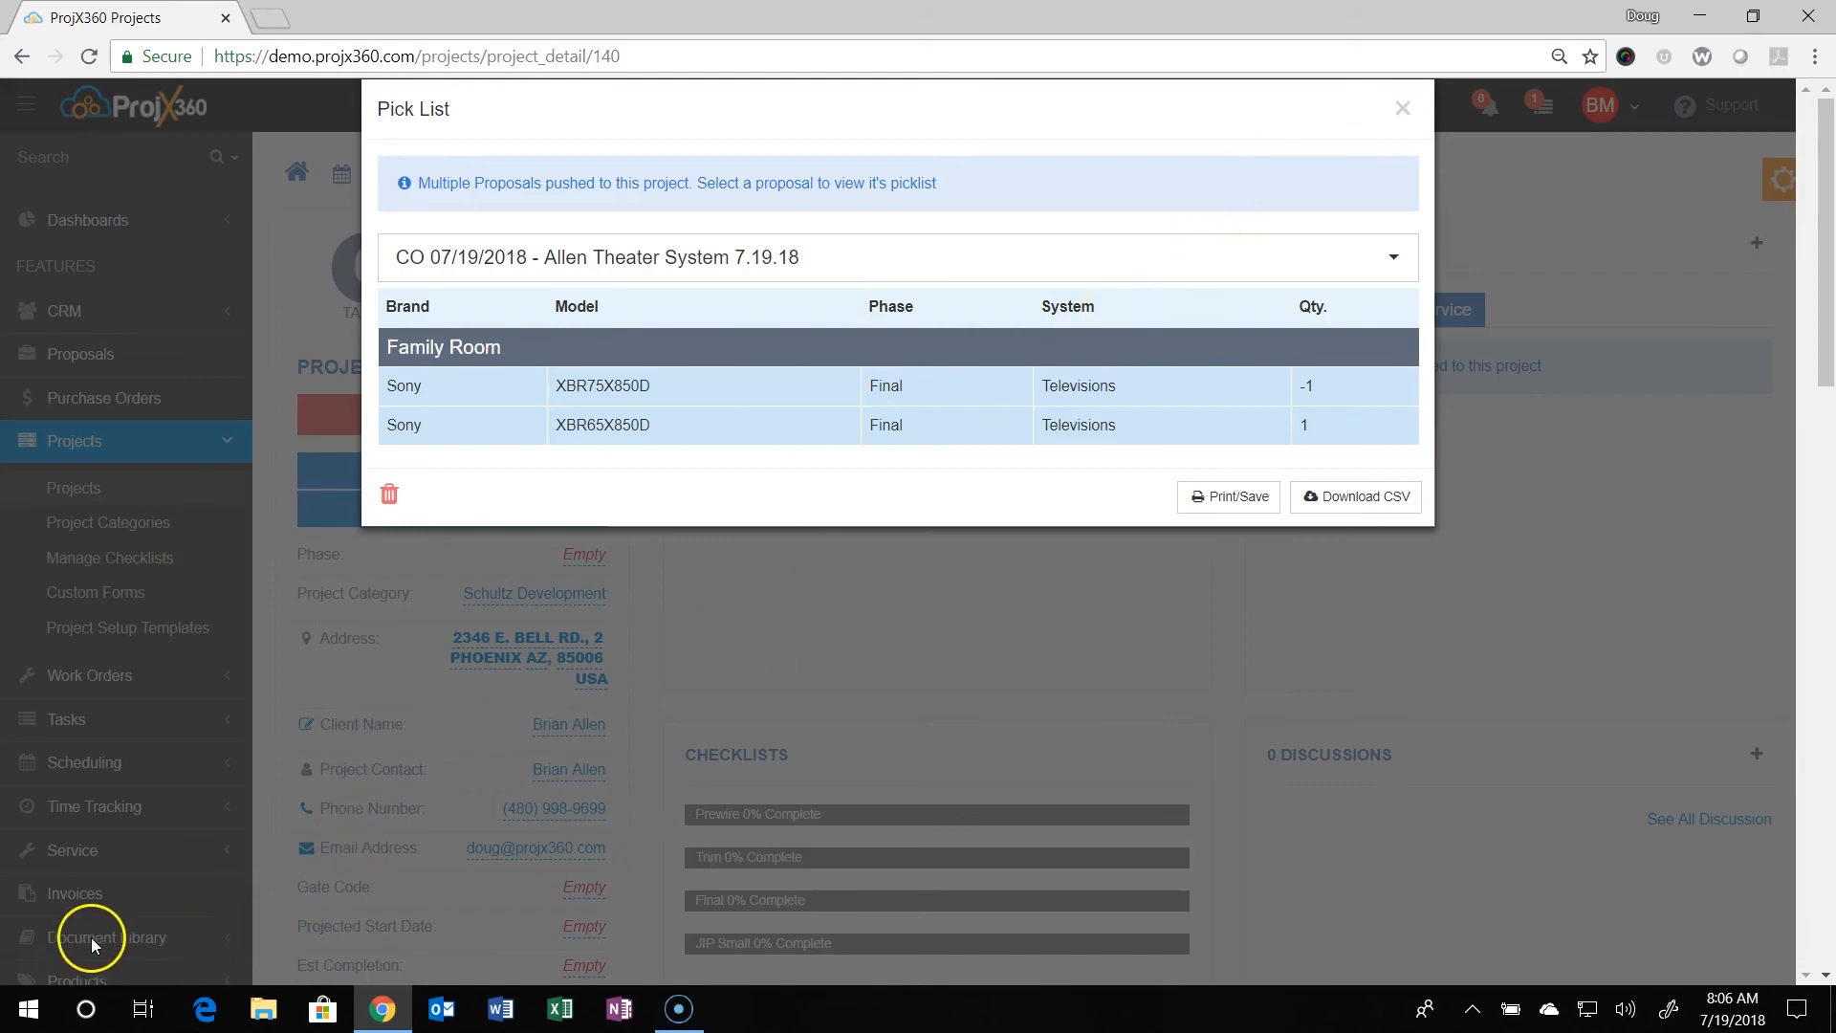